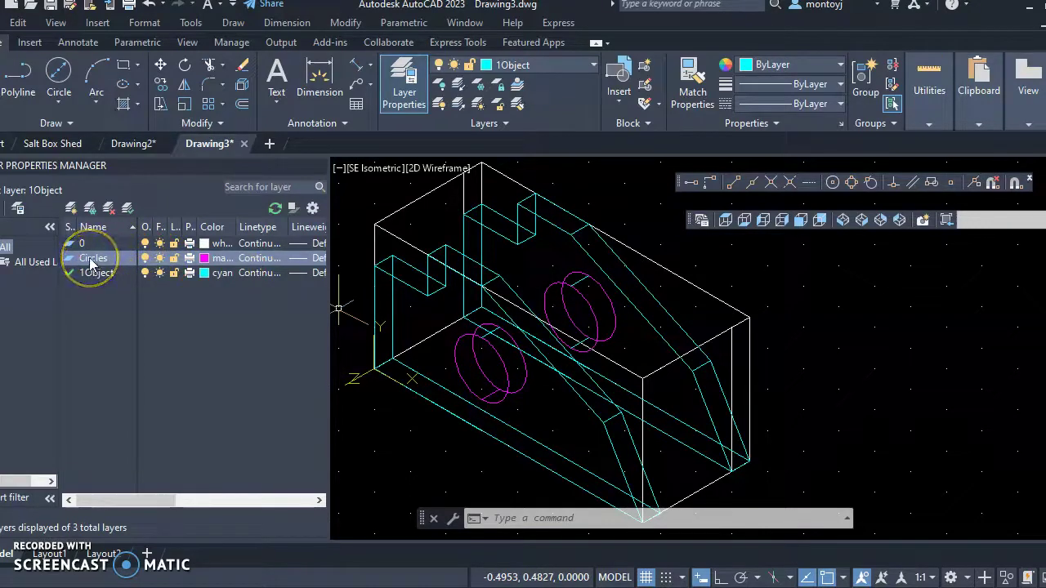
- Turn off the Circles layer and erase the two short leftover lines of the rear plate's hole
{"action": "left_click", "coordinate": [144, 257]}
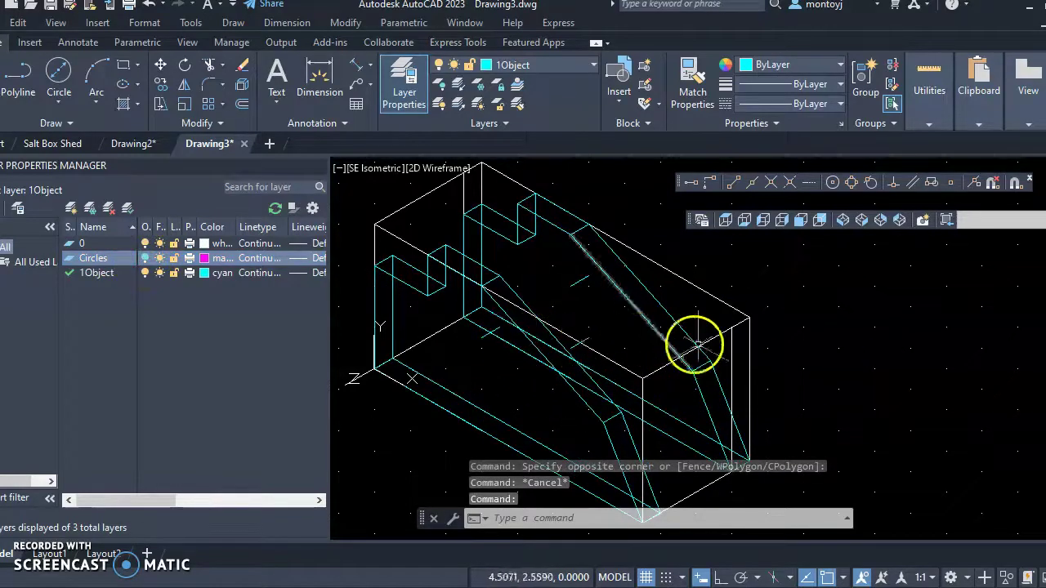
{"action": "mouse_move", "coordinate": [474, 374]}
{"action": "middle_mouse_down"}
{"action": "mouse_move", "coordinate": [479, 327]}
{"action": "mouse_move", "coordinate": [466, 318]}
{"action": "middle_mouse_up"}
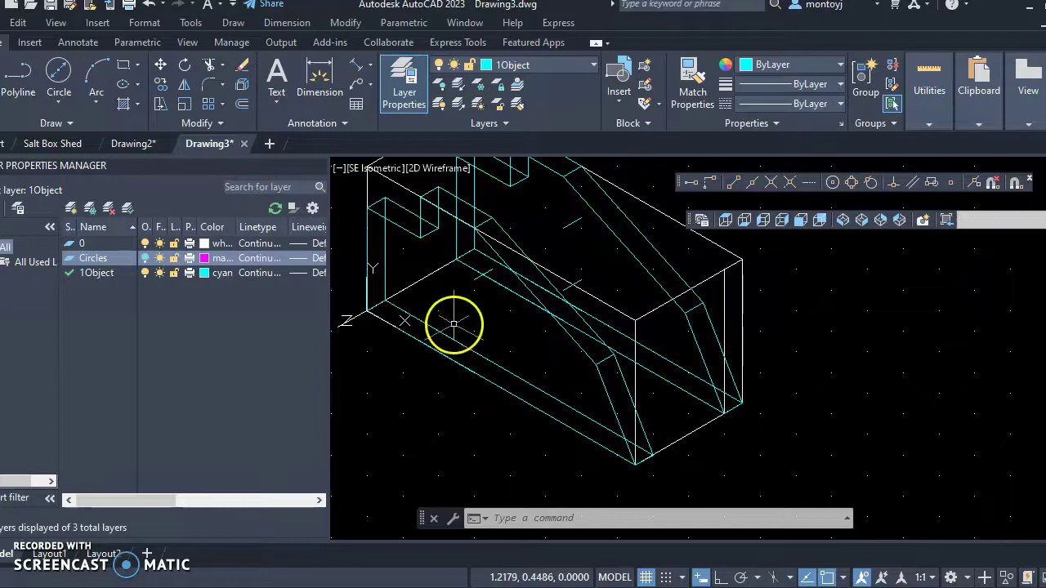
{"action": "left_click", "coordinate": [242, 70]}
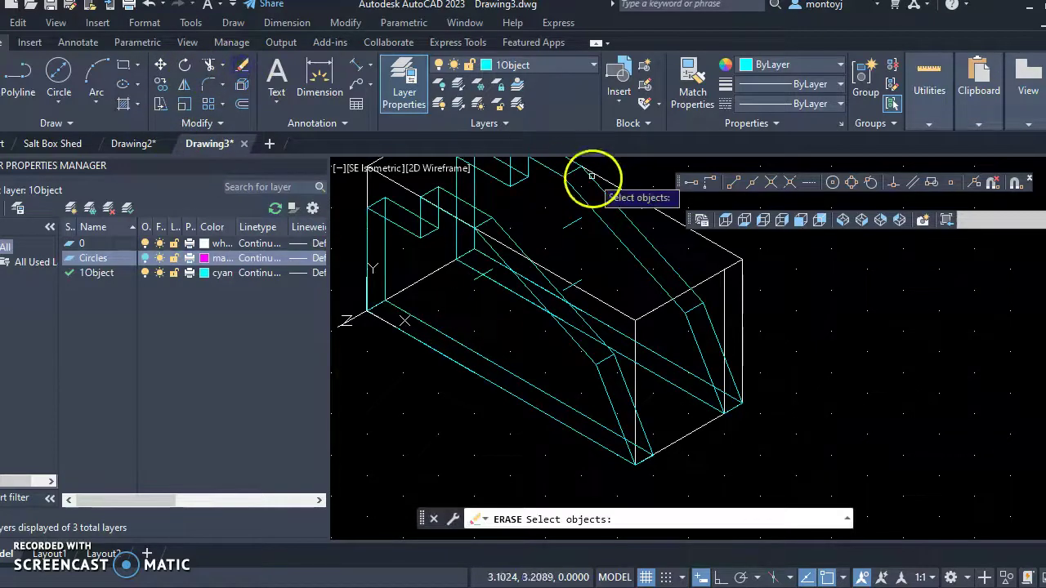
{"action": "left_click", "coordinate": [578, 218]}
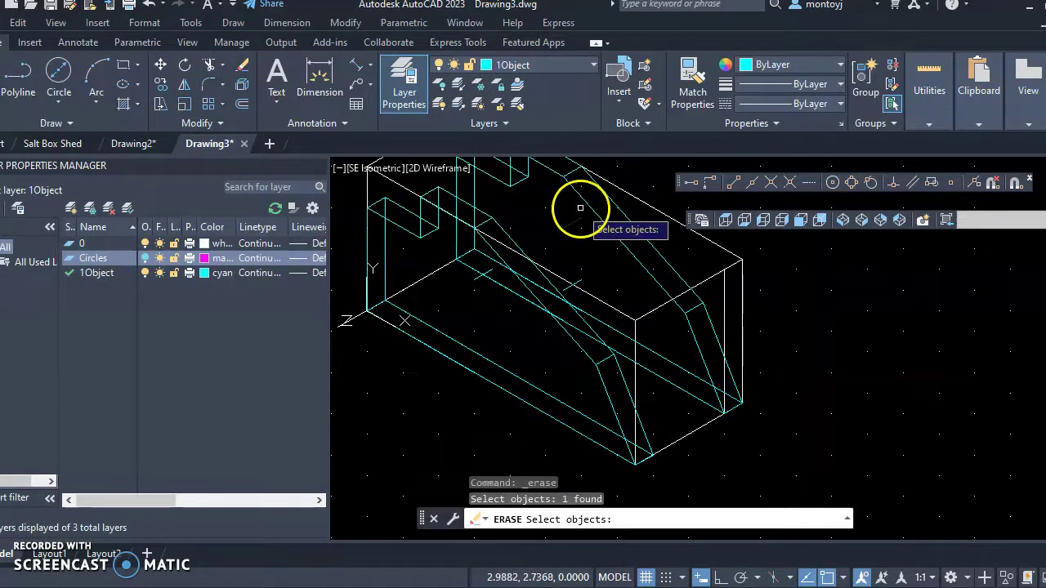
{"action": "left_click", "coordinate": [585, 242]}
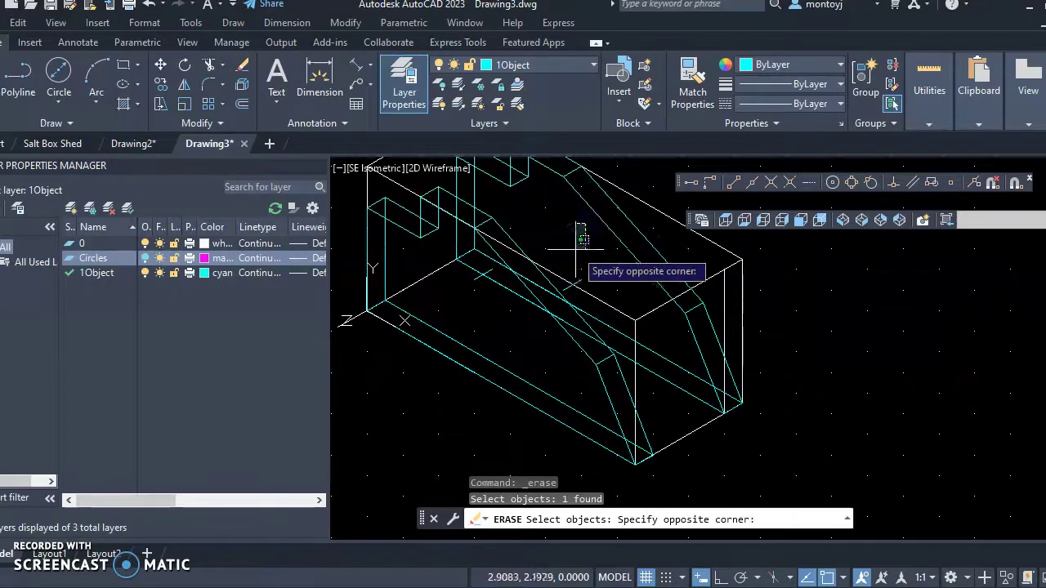
{"action": "left_click", "coordinate": [568, 224]}
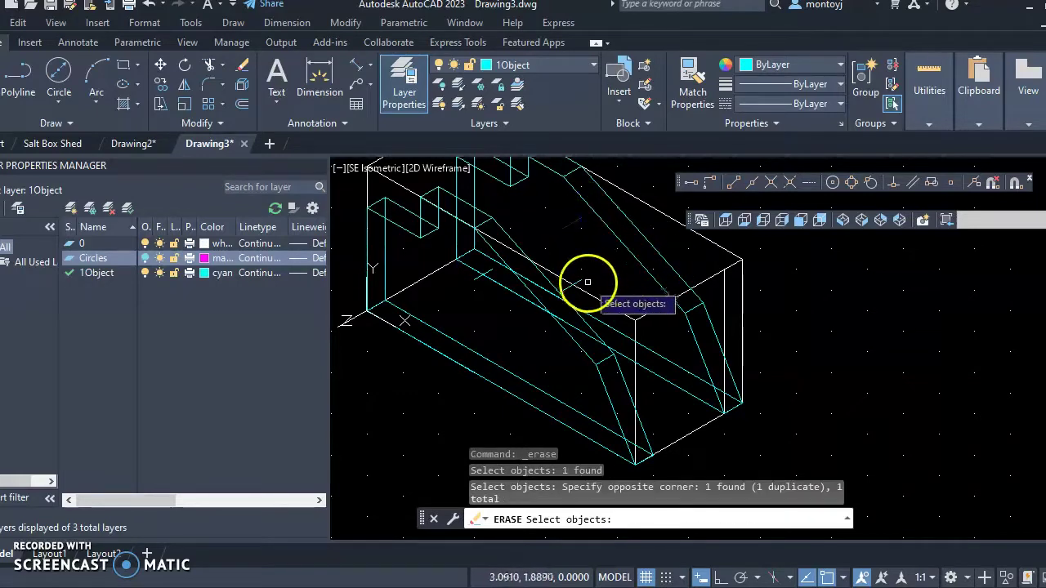
{"action": "scroll", "coordinate": [581, 285], "scroll_direction": "up", "scroll_amount": 4}
{"action": "left_click", "coordinate": [560, 283]}
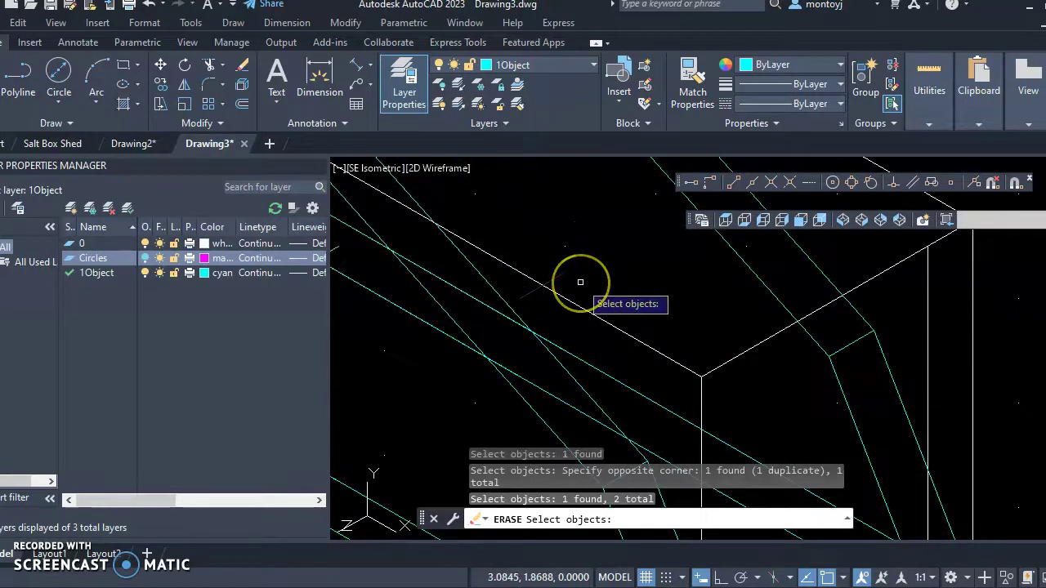
{"action": "key", "text": "Return"}
- Erase the remaining short leftover line of the front plate's hole
{"action": "scroll", "coordinate": [490, 303], "scroll_direction": "down", "scroll_amount": 4}
{"action": "scroll", "coordinate": [444, 262], "scroll_direction": "up", "scroll_amount": 5}
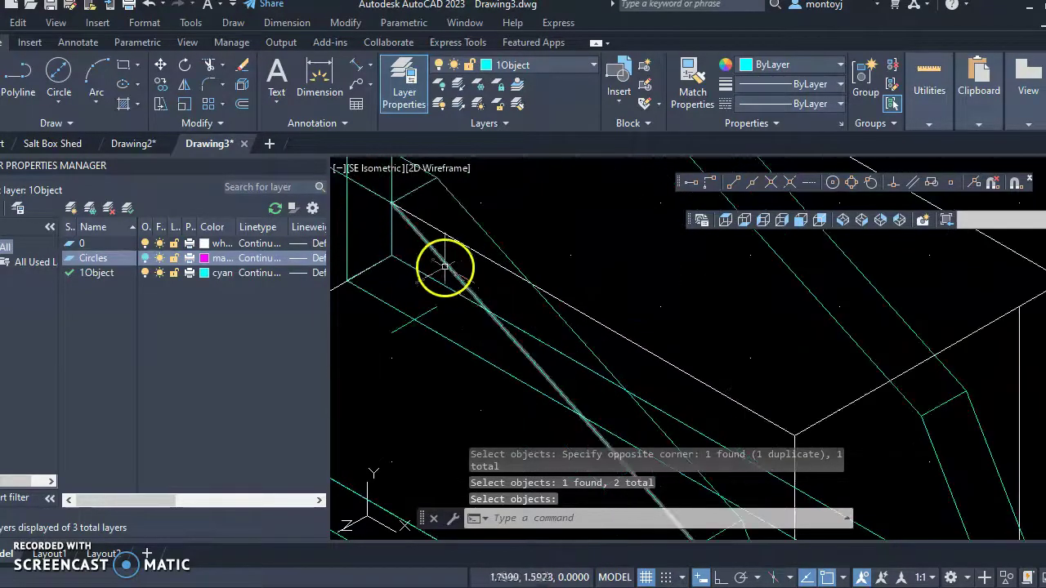
{"action": "key", "text": "Return"}
{"action": "left_click", "coordinate": [434, 310]}
{"action": "left_click", "coordinate": [427, 320]}
{"action": "scroll", "coordinate": [689, 417], "scroll_direction": "down", "scroll_amount": 4}
{"action": "scroll", "coordinate": [722, 495], "scroll_direction": "up", "scroll_amount": 6}
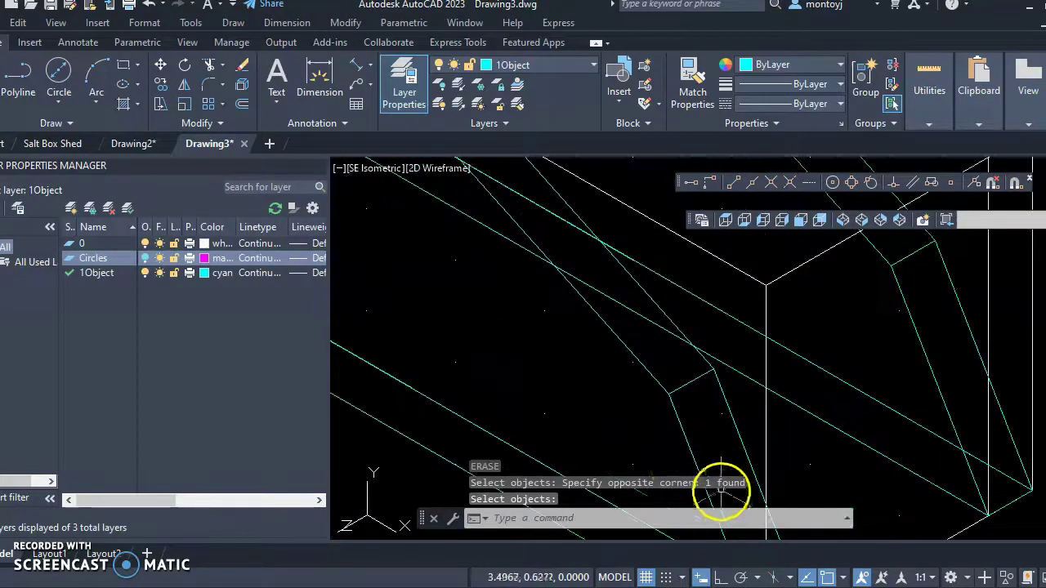
{"action": "scroll", "coordinate": [723, 303], "scroll_direction": "down", "scroll_amount": 5}
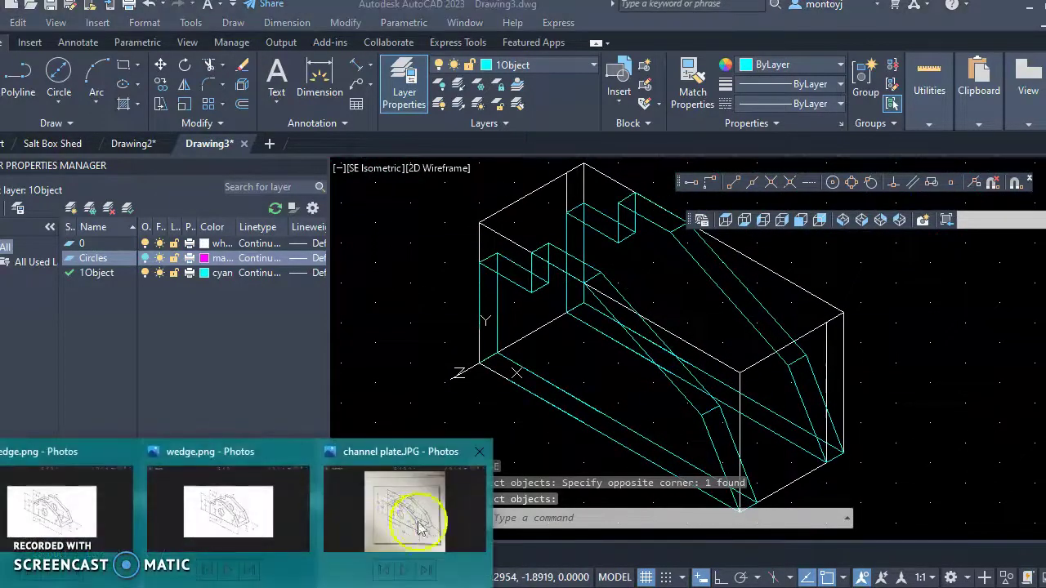
- Examine the dimensions of the channel plate in channel plate.JPG, and return to Drawing3.dwg in AutoCAD
{"action": "left_click", "coordinate": [421, 519]}
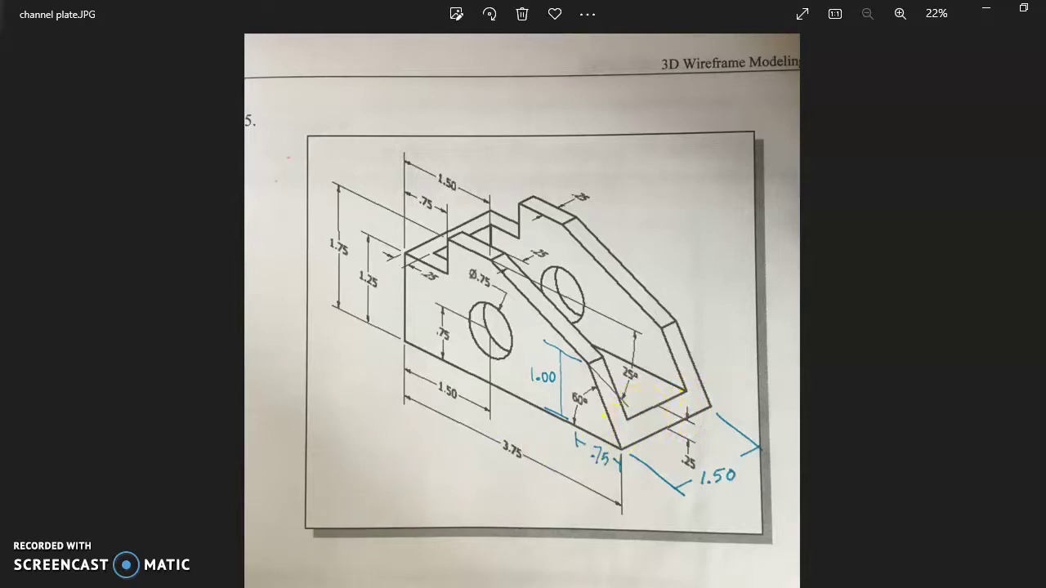
{"action": "left_click", "coordinate": [229, 587]}
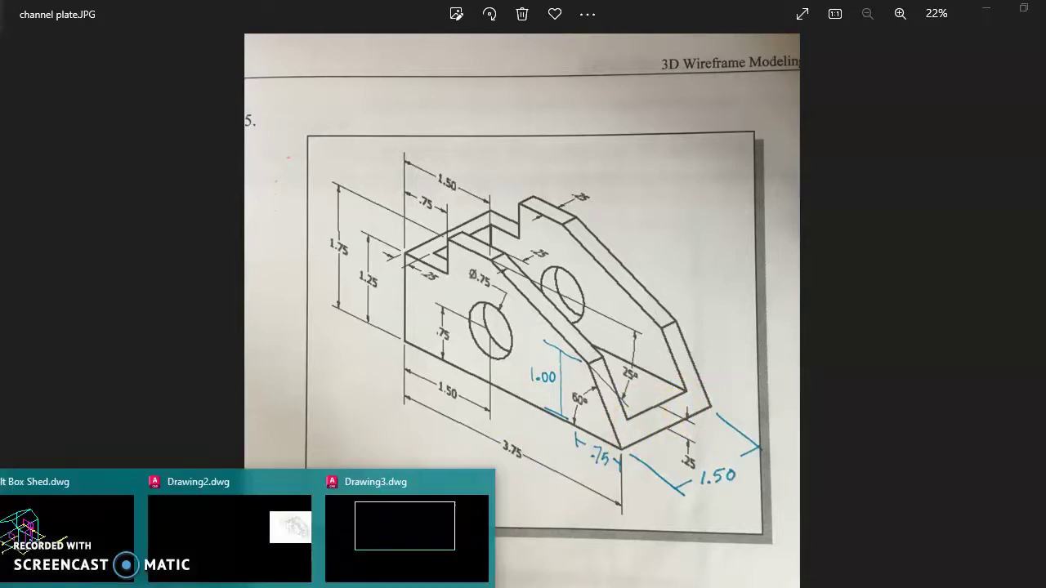
{"action": "left_click", "coordinate": [400, 527]}
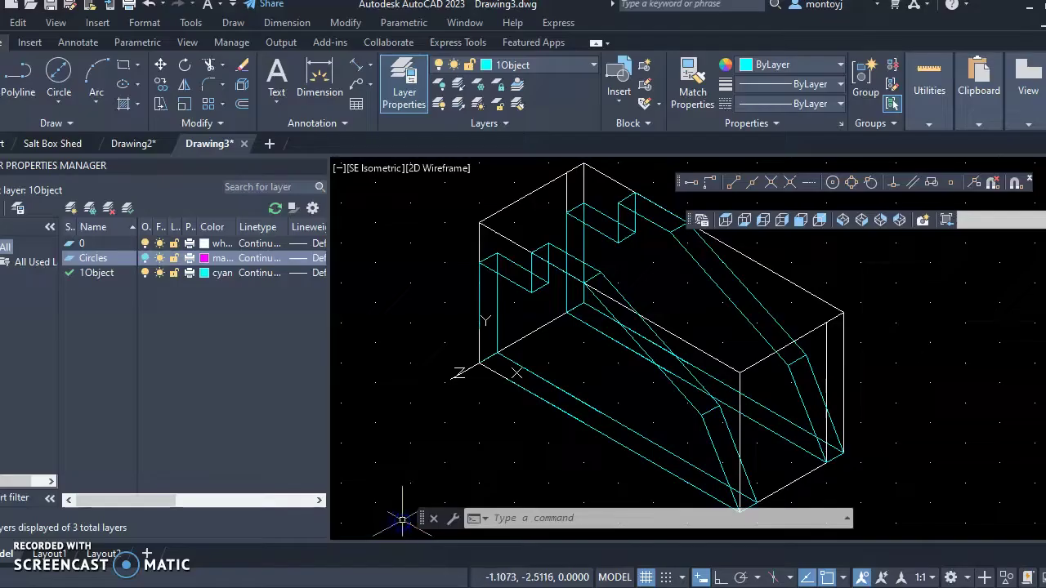
- Turn off layer 0 to hide the white construction box around the object
{"action": "scroll", "coordinate": [776, 294], "scroll_direction": "up", "scroll_amount": 5}
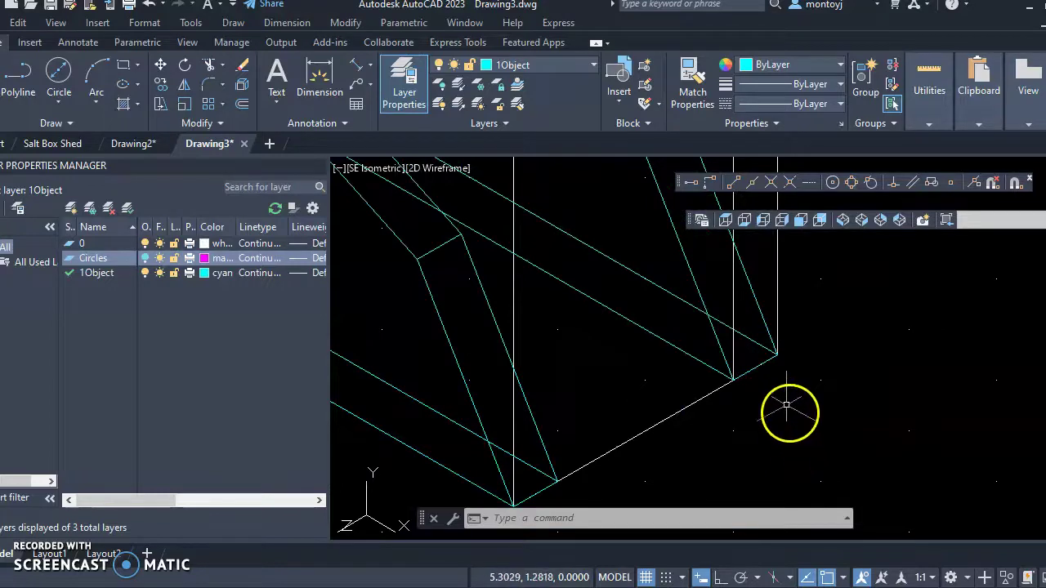
{"action": "left_click", "coordinate": [145, 243]}
{"action": "scroll", "coordinate": [682, 345], "scroll_direction": "down", "scroll_amount": 5}
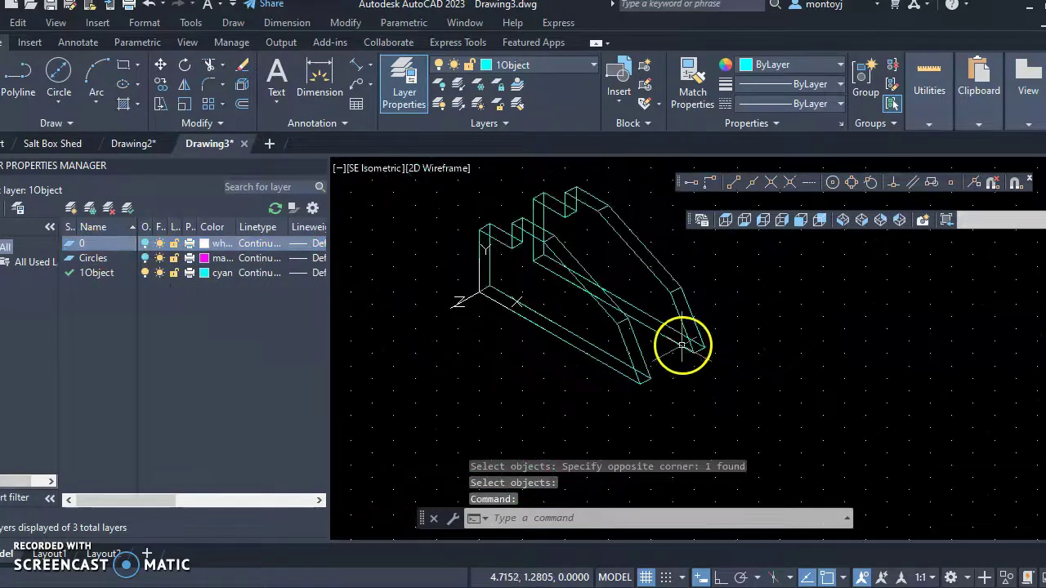
{"action": "scroll", "coordinate": [682, 344], "scroll_direction": "up", "scroll_amount": 3}
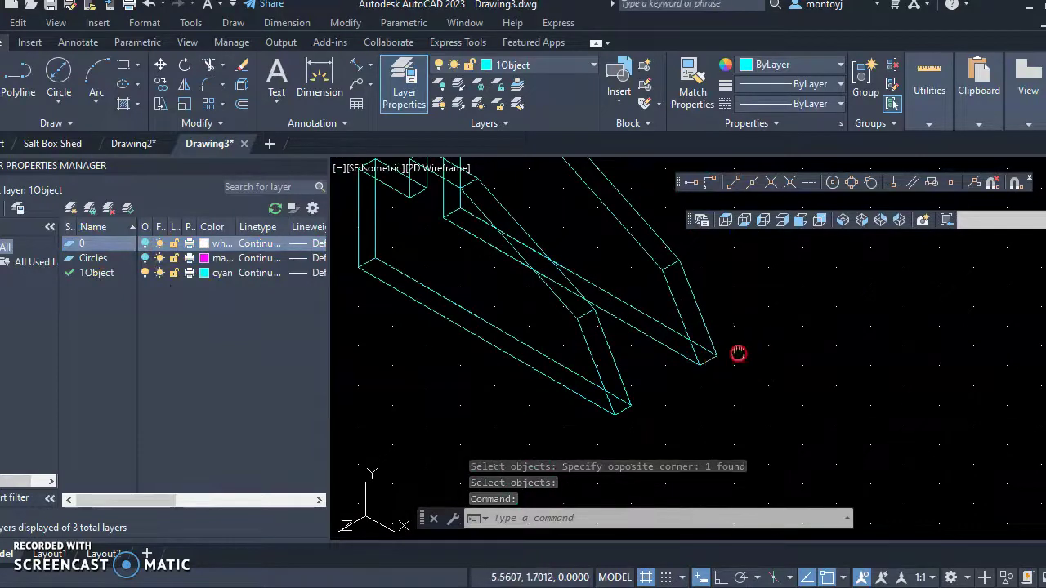
{"action": "middle_click_drag", "start_coordinate": [735, 356], "coordinate": [740, 389]}
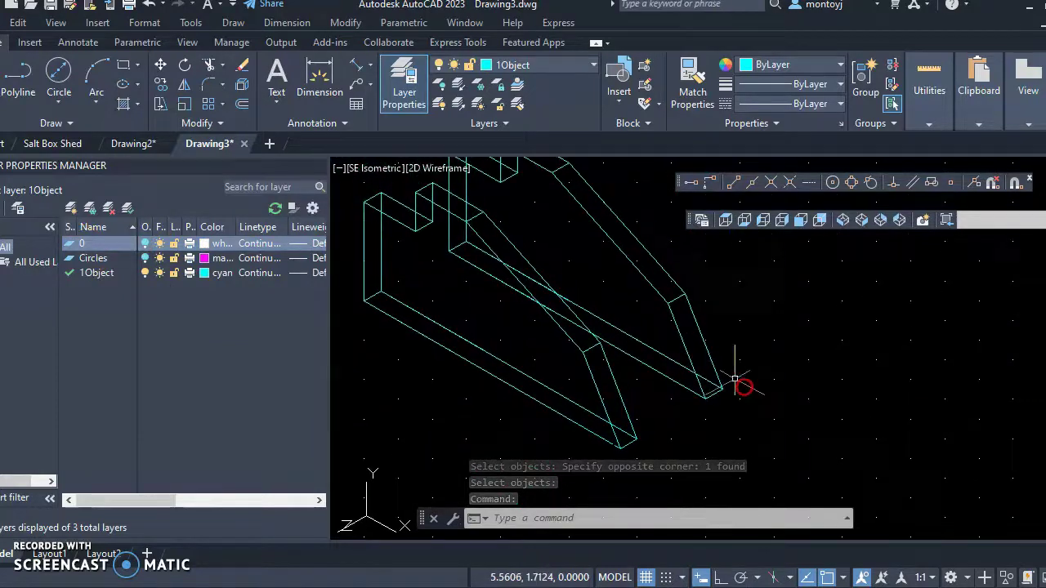
- Draw a line on the 1Object layer joining the inner bottom corners of the two plates at their sloped end
{"action": "left_click", "coordinate": [94, 273]}
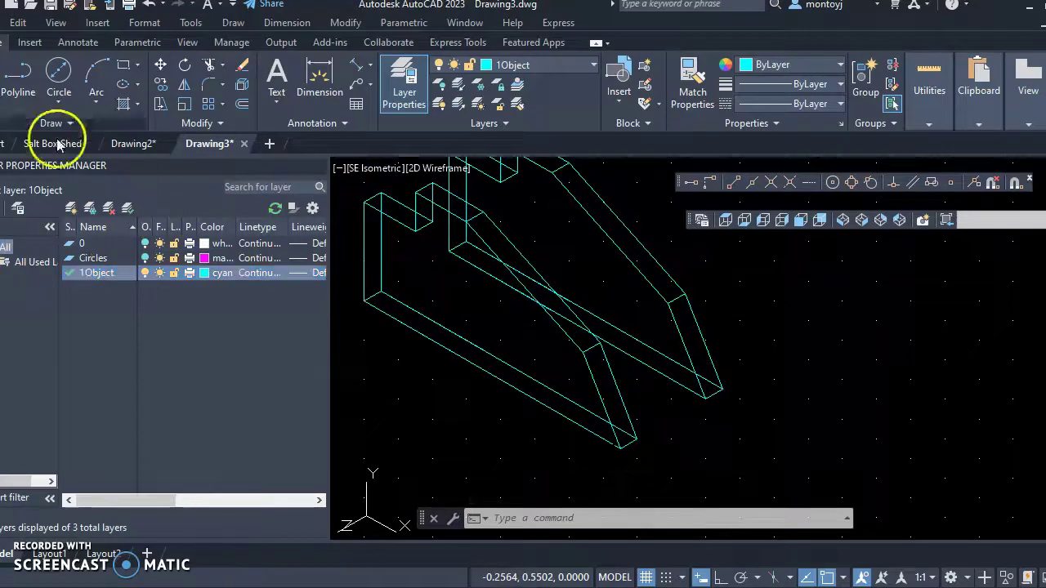
{"action": "left_click", "coordinate": [0, 77]}
{"action": "scroll", "coordinate": [672, 458], "scroll_direction": "up", "scroll_amount": 2}
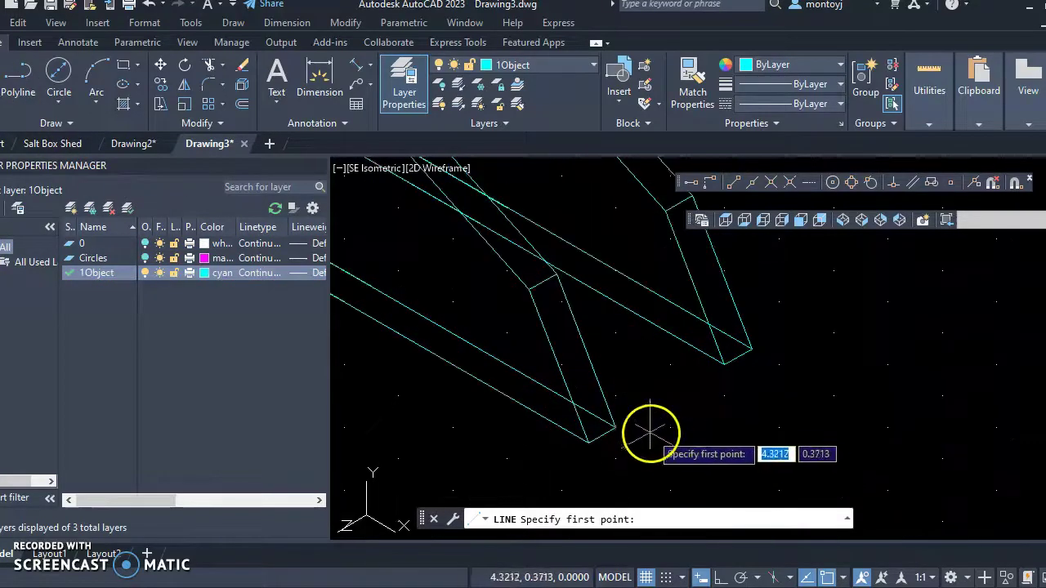
{"action": "left_click", "coordinate": [615, 425]}
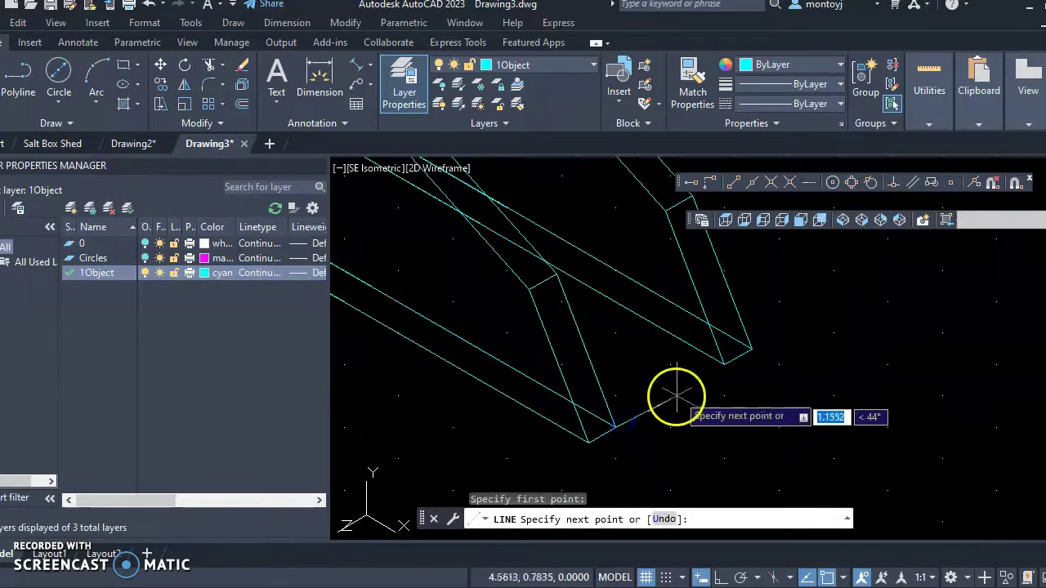
{"action": "left_click", "coordinate": [724, 365]}
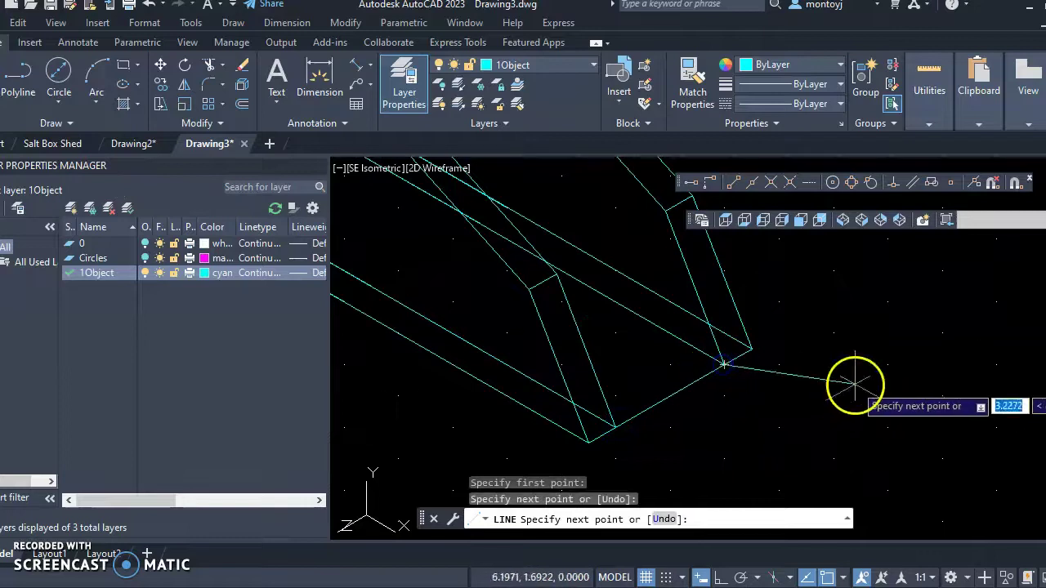
{"action": "key", "text": "Escape"}
- Draw a line from the front plate's inner bottom corner a short way up its sloped edge, continuing 1.00 across to the rear plate's sloped edge
{"action": "middle_click_drag", "start_coordinate": [720, 413], "coordinate": [806, 416]}
{"action": "scroll", "coordinate": [783, 438], "scroll_direction": "up", "scroll_amount": 2}
{"action": "middle_click_drag", "start_coordinate": [766, 444], "coordinate": [773, 390]}
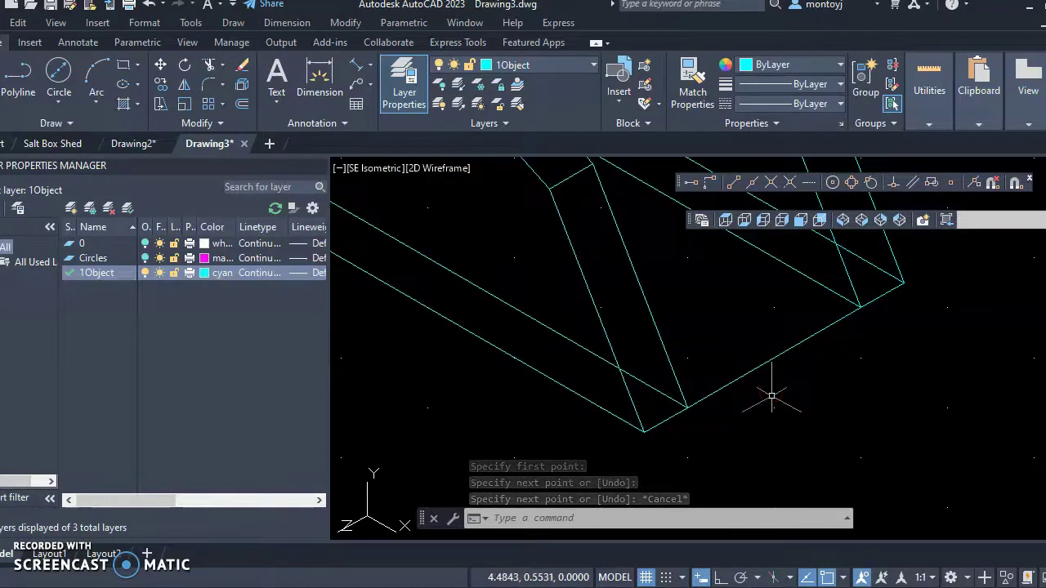
{"action": "left_click", "coordinate": [772, 379]}
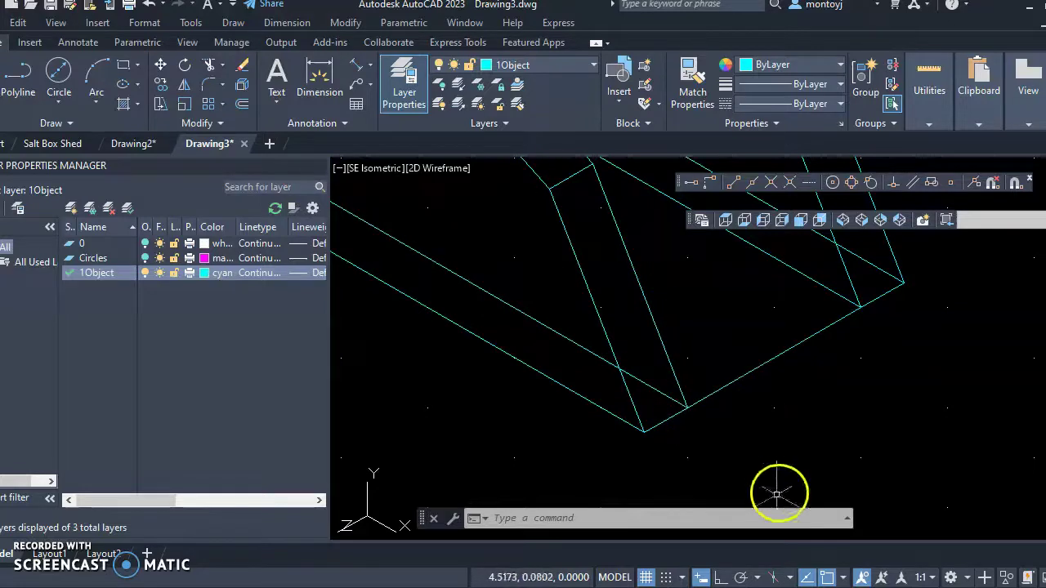
{"action": "left_click", "coordinate": [23, 113]}
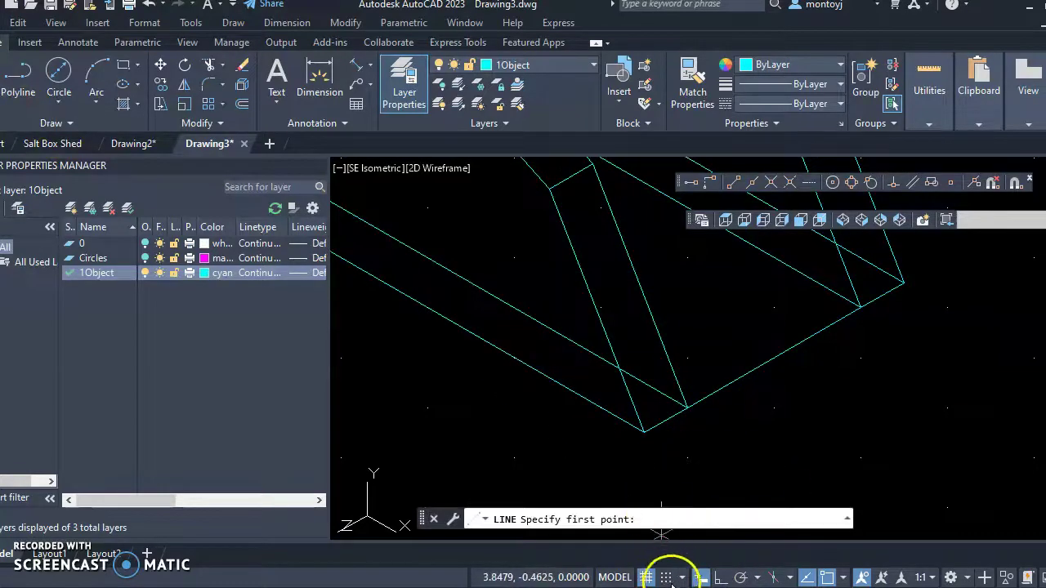
{"action": "left_click", "coordinate": [686, 406]}
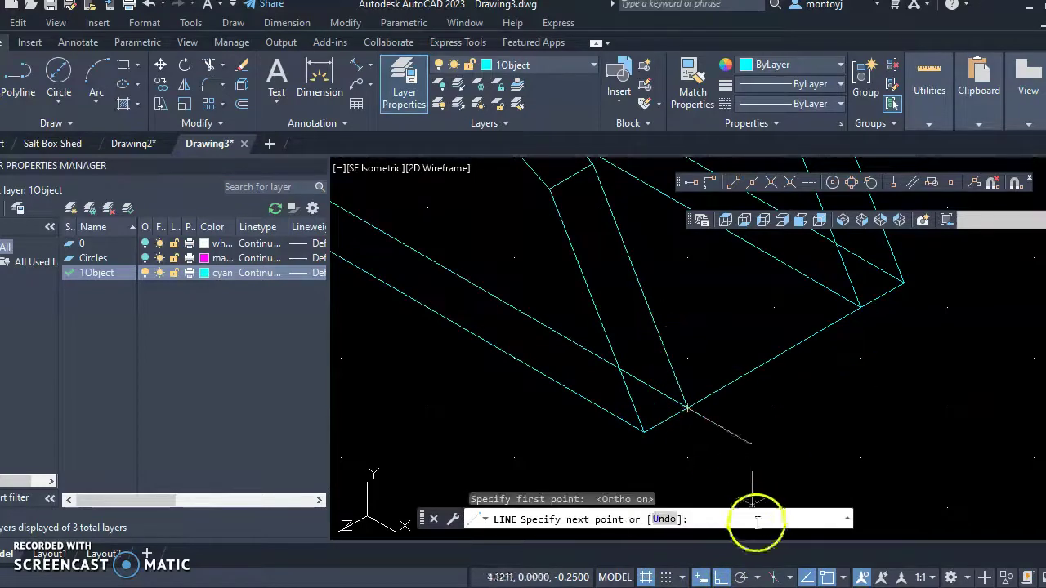
{"action": "left_click", "coordinate": [720, 577]}
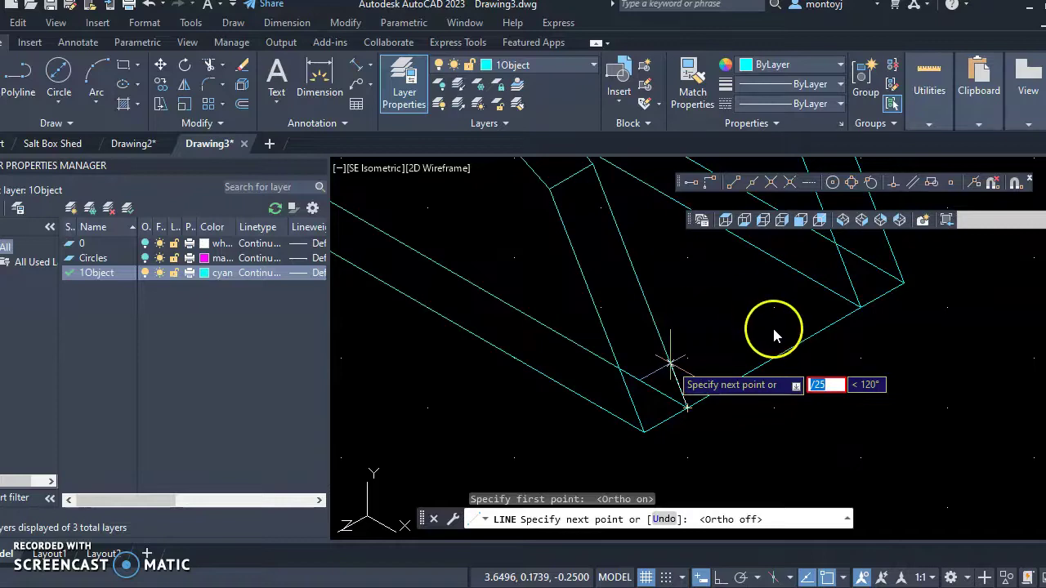
{"action": "key", "text": "Return"}
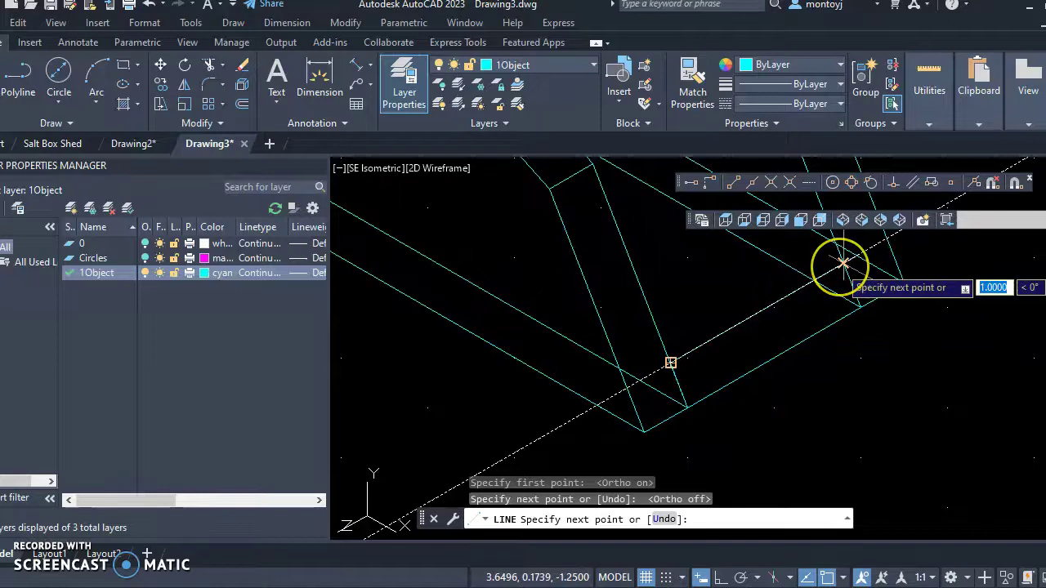
{"action": "left_click", "coordinate": [839, 265]}
{"action": "key", "text": "Escape"}
{"action": "left_click", "coordinate": [853, 390]}
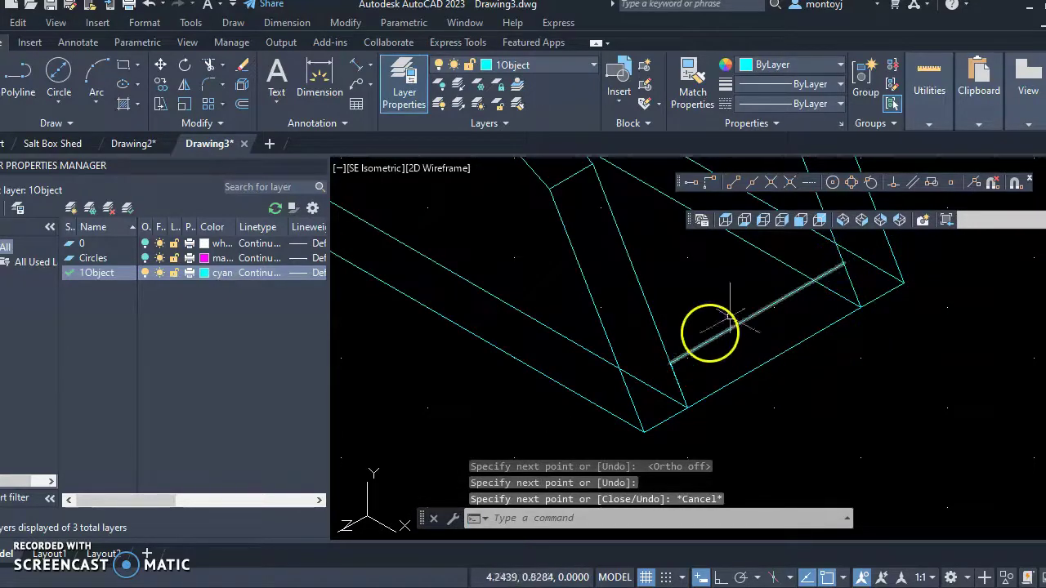
- Examine where the new cross line meets the sloped edges of the two plates and how it fits the whole wireframe
{"action": "scroll", "coordinate": [653, 384], "scroll_direction": "up", "scroll_amount": 6}
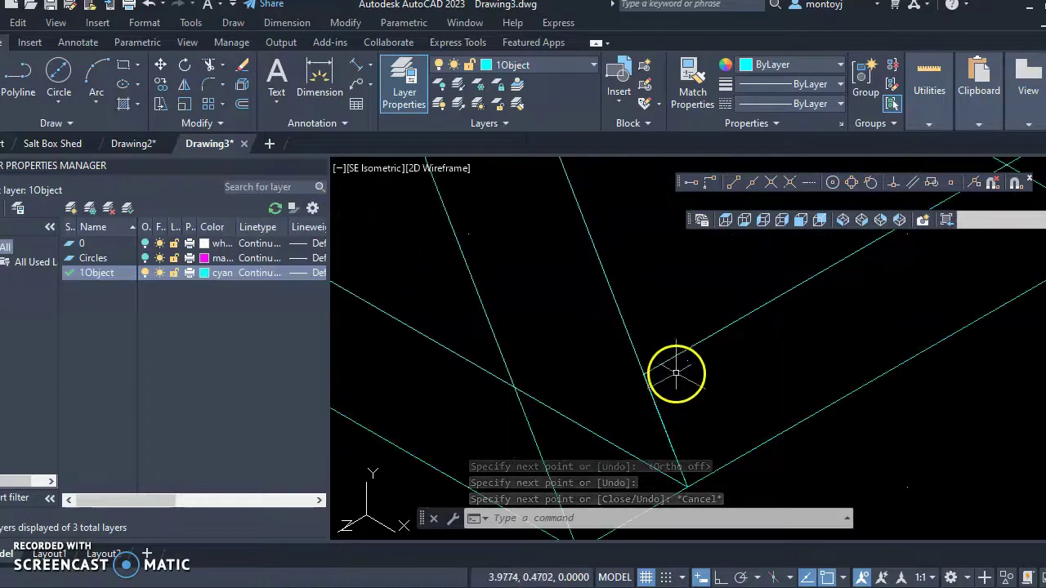
{"action": "scroll", "coordinate": [523, 360], "scroll_direction": "up", "scroll_amount": 6}
{"action": "scroll", "coordinate": [505, 286], "scroll_direction": "down", "scroll_amount": 6}
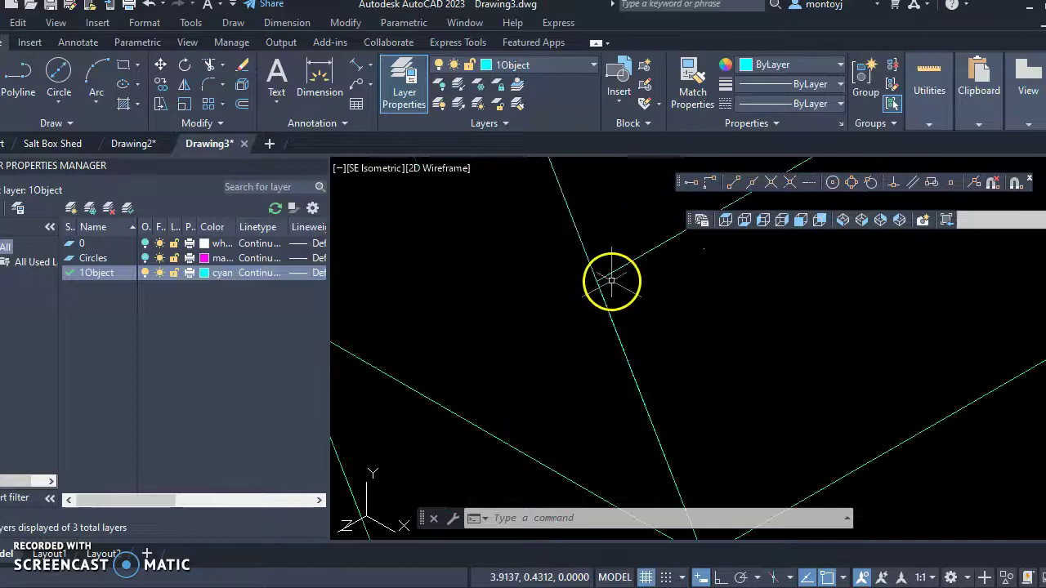
{"action": "middle_click_drag", "start_coordinate": [724, 339], "coordinate": [758, 446]}
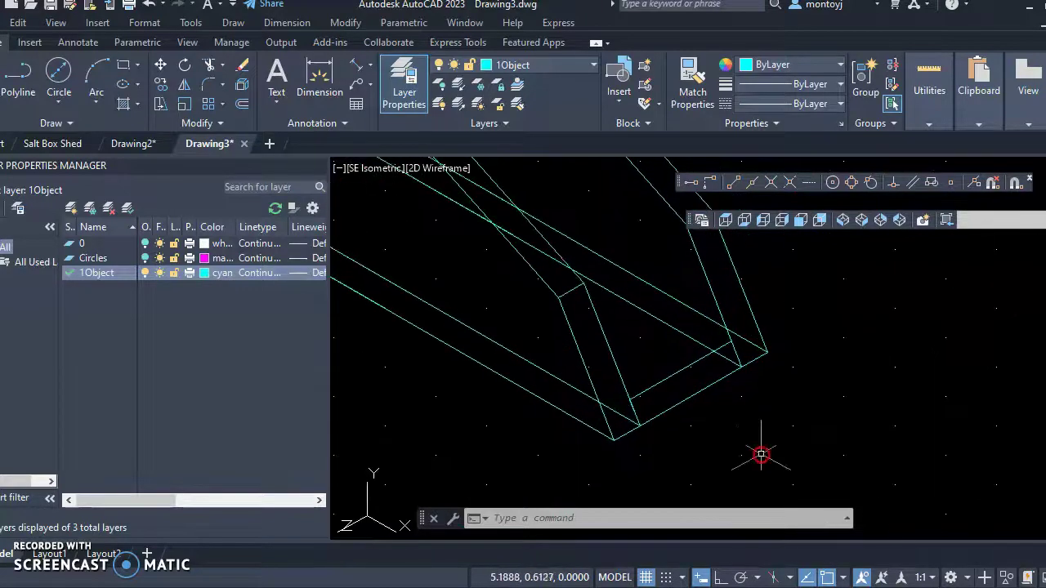
{"action": "scroll", "coordinate": [756, 437], "scroll_direction": "down", "scroll_amount": 4}
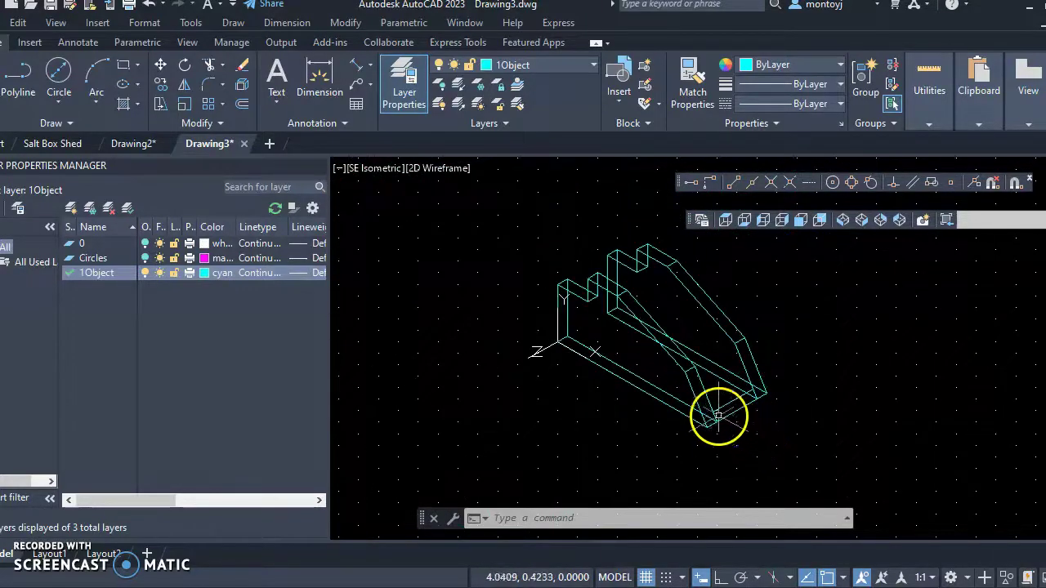
{"action": "scroll", "coordinate": [774, 360], "scroll_direction": "up", "scroll_amount": 5}
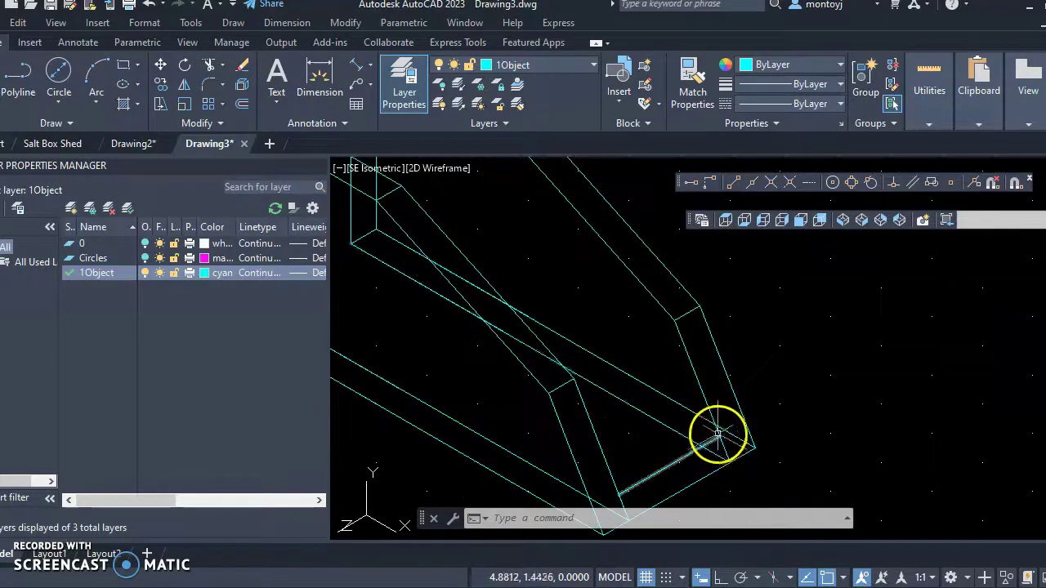
{"action": "scroll", "coordinate": [752, 403], "scroll_direction": "down", "scroll_amount": 3}
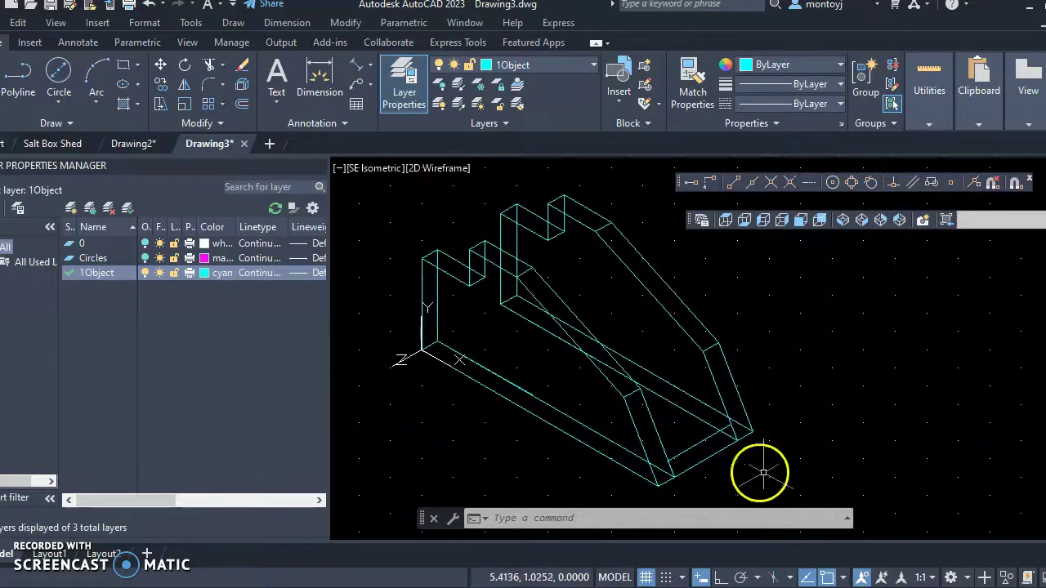
{"action": "mouse_move", "coordinate": [504, 430]}
{"action": "middle_mouse_down"}
{"action": "mouse_move", "coordinate": [561, 439]}
{"action": "mouse_move", "coordinate": [507, 420]}
{"action": "middle_mouse_up"}
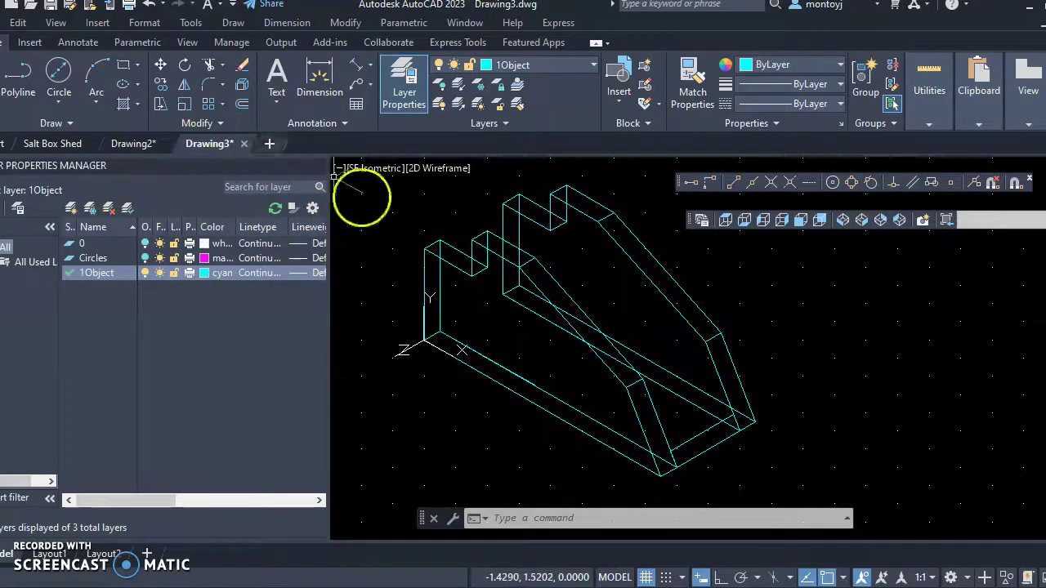
- Examine the wireframe from other angles with Free Orbit, returning to the SE Isometric view
{"action": "left_click", "coordinate": [57, 23]}
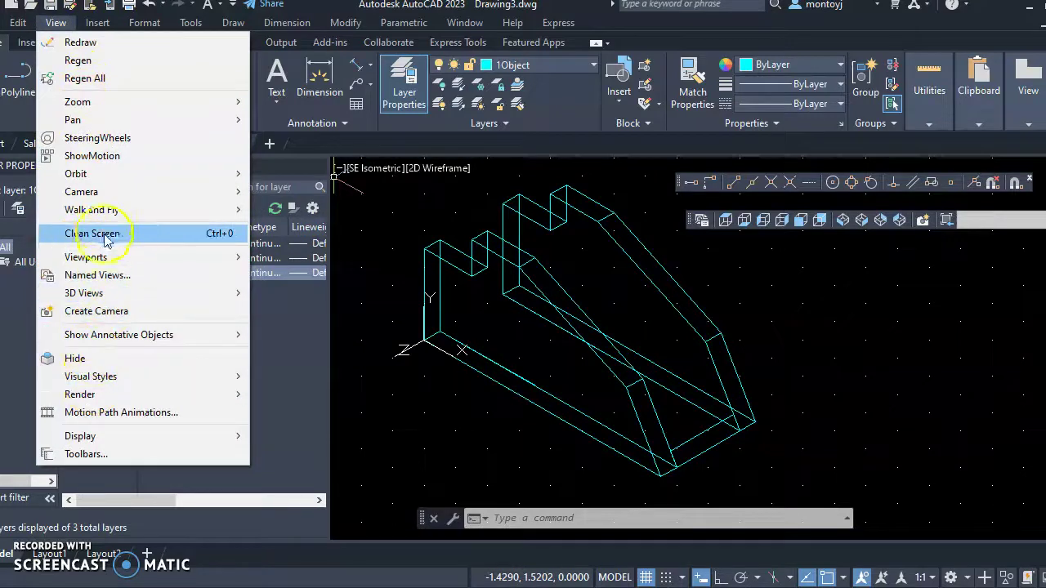
{"action": "mouse_move", "coordinate": [82, 174]}
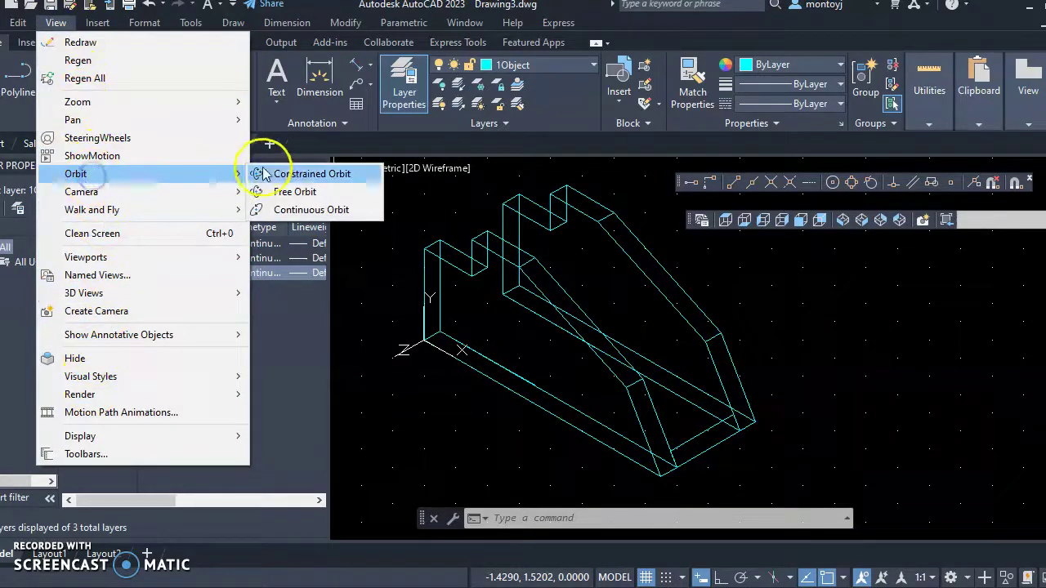
{"action": "left_click", "coordinate": [280, 191]}
{"action": "left_click_drag", "start_coordinate": [547, 360], "coordinate": [728, 388]}
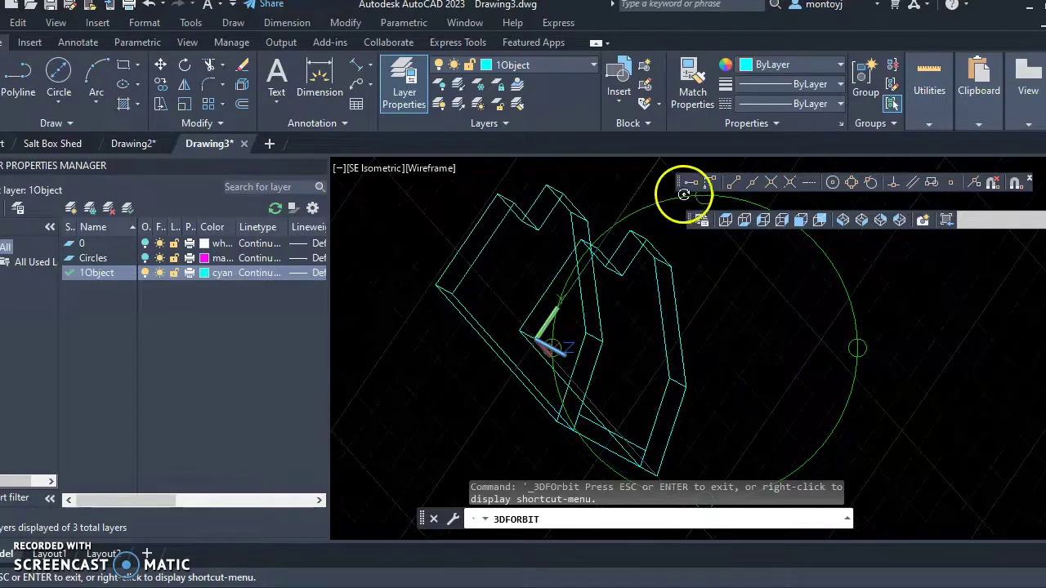
{"action": "left_click_drag", "start_coordinate": [703, 200], "coordinate": [645, 245]}
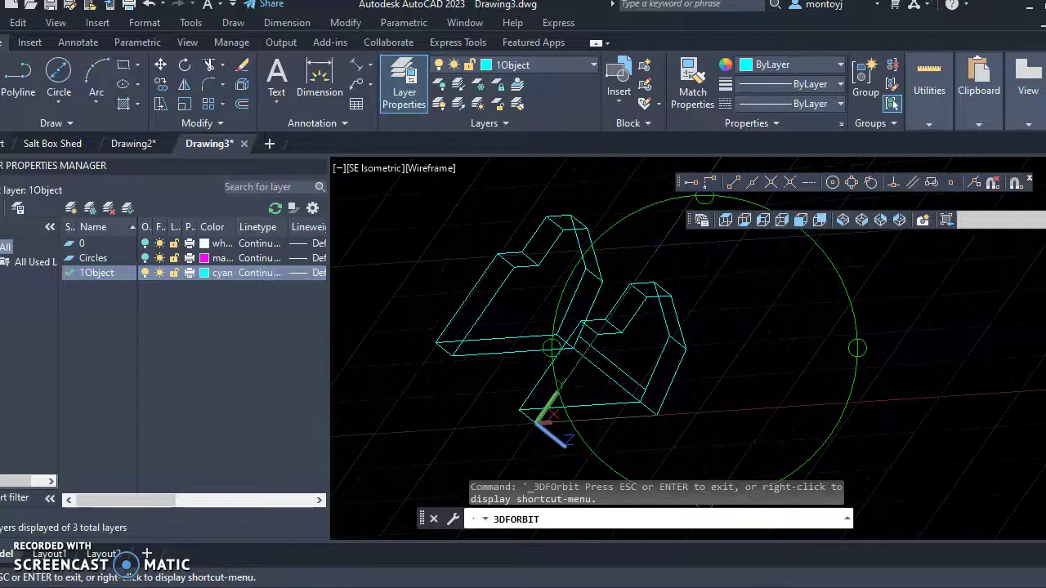
{"action": "left_click", "coordinate": [1, 77]}
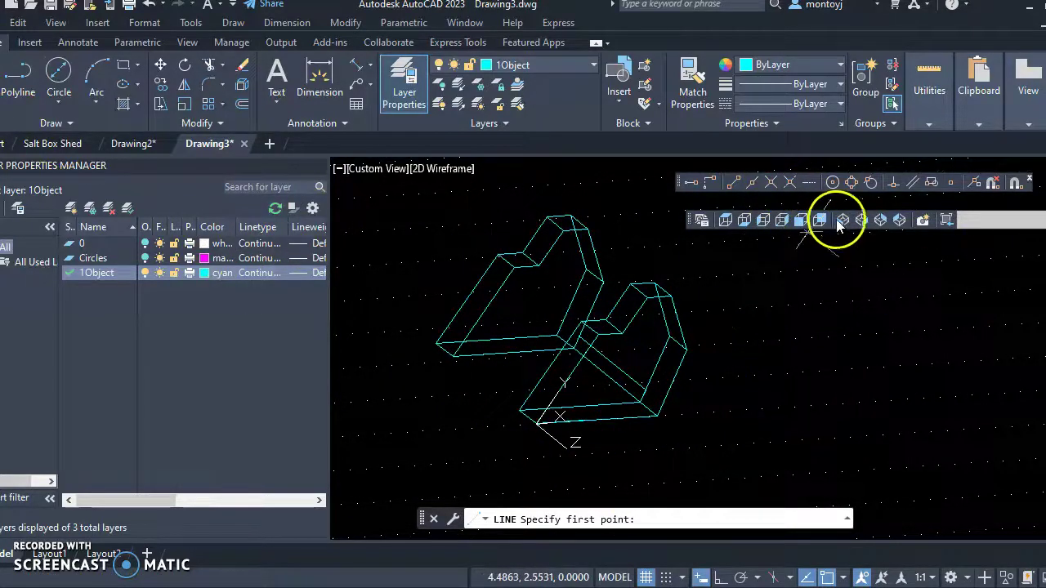
{"action": "left_click", "coordinate": [880, 221]}
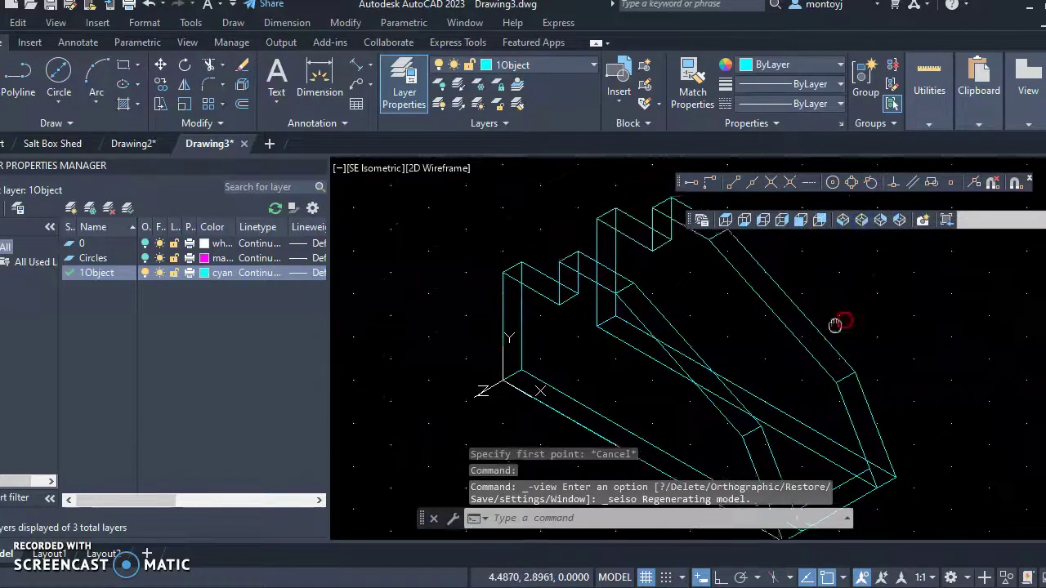
- Draw a line joining the inner top corners of the two plates at their notched end
{"action": "left_click", "coordinate": [1, 78]}
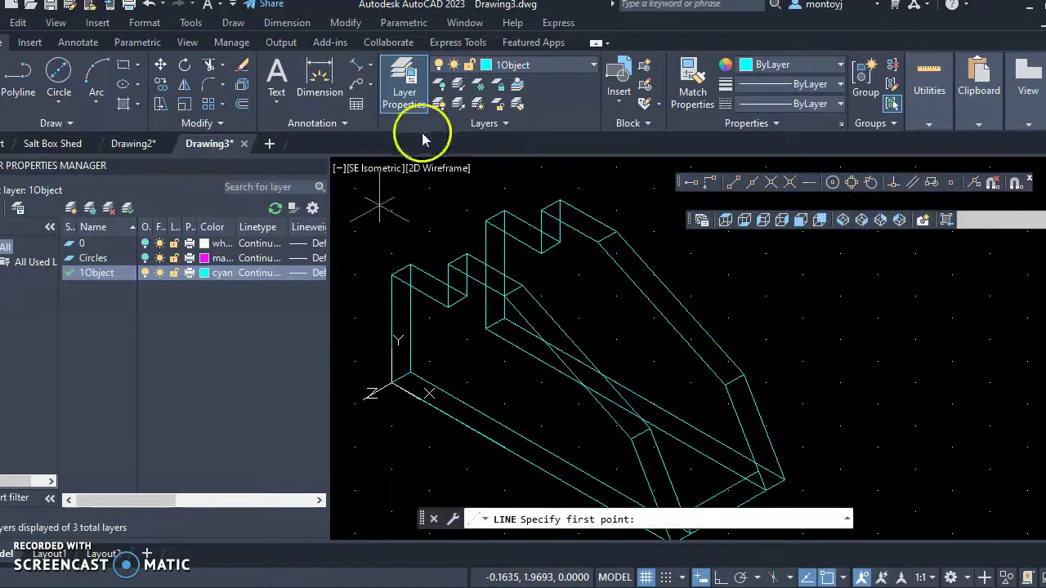
{"action": "left_click", "coordinate": [411, 264]}
{"action": "left_click", "coordinate": [485, 222]}
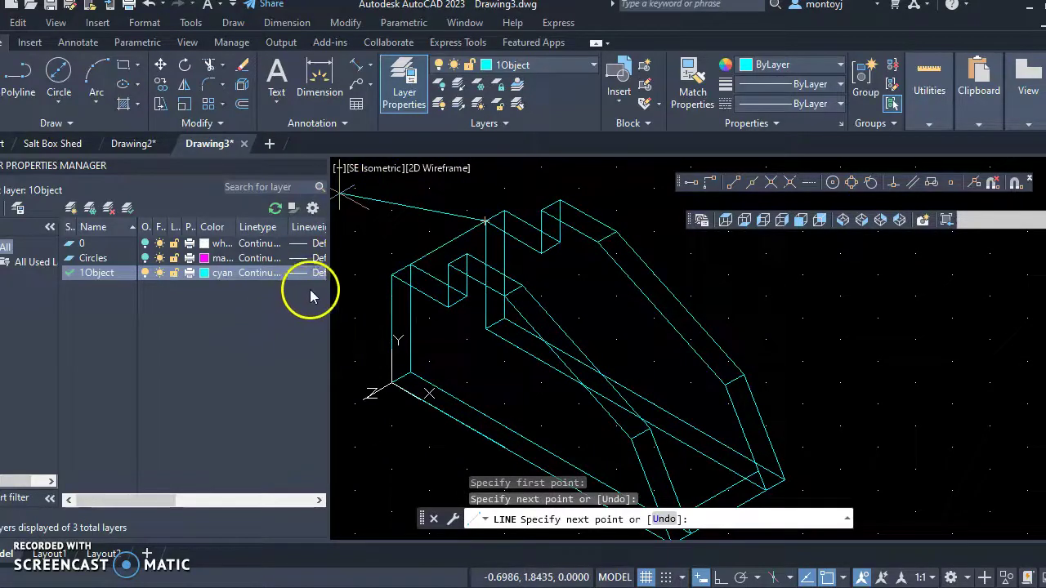
{"action": "key", "text": "Escape"}
- Draw a line joining the inner bottom corners of the two plates at their notched end
{"action": "scroll", "coordinate": [742, 353], "scroll_direction": "down", "scroll_amount": 2}
{"action": "scroll", "coordinate": [662, 352], "scroll_direction": "up", "scroll_amount": 3}
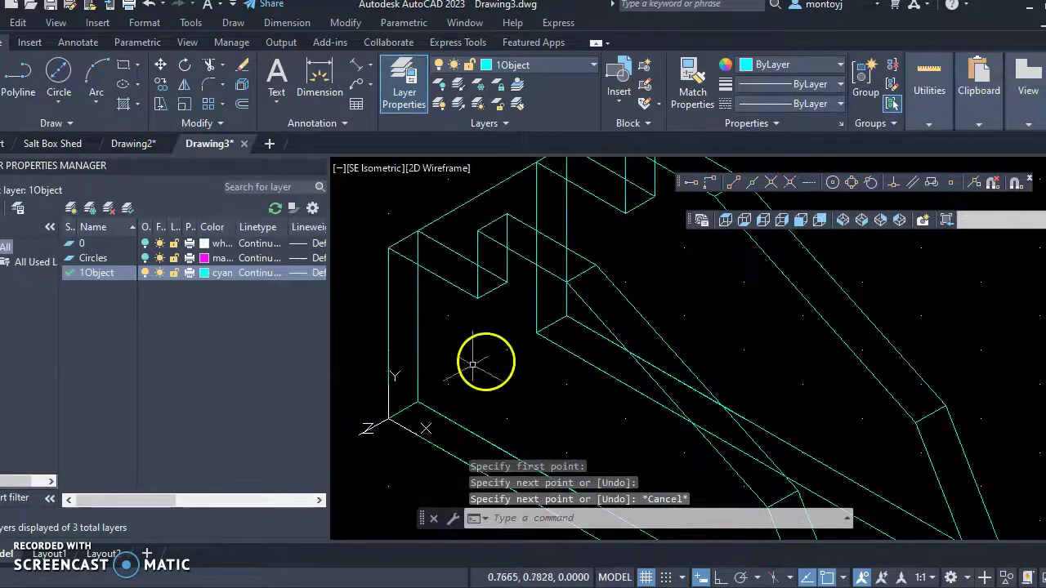
{"action": "left_click", "coordinate": [418, 403]}
{"action": "left_click", "coordinate": [537, 334]}
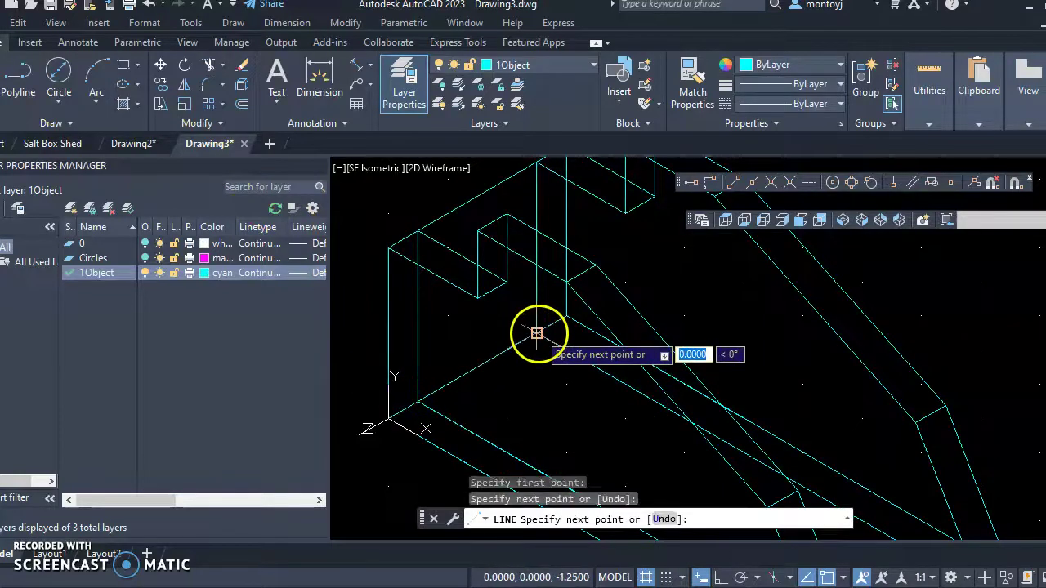
{"action": "key", "text": "Escape"}
{"action": "scroll", "coordinate": [544, 389], "scroll_direction": "down", "scroll_amount": 2}
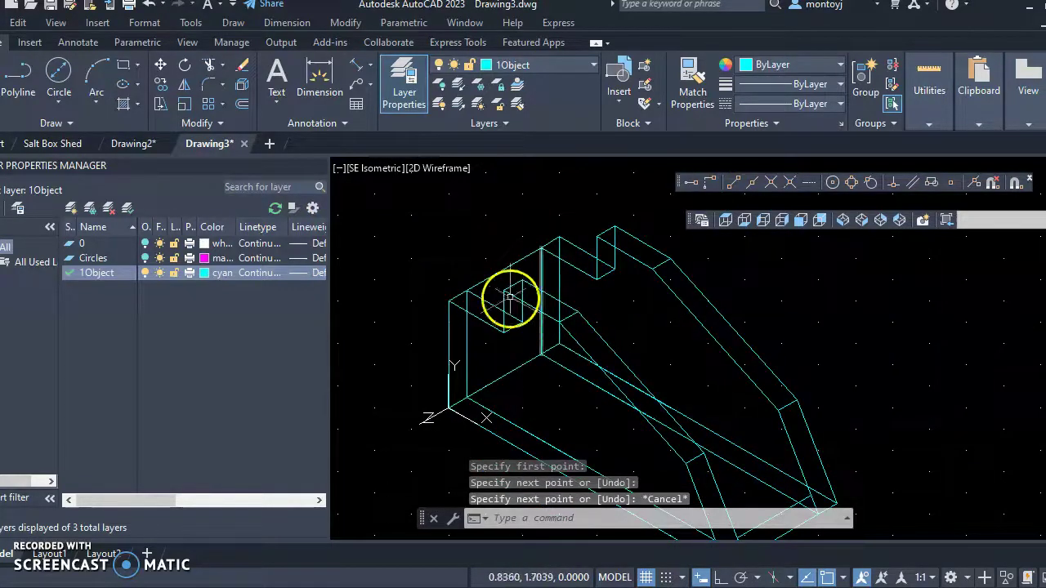
- Draw a line from the front plate's inner top corner about 0.21 along its top edge, continuing perpendicular to the rear plate's top edge
{"action": "scroll", "coordinate": [490, 300], "scroll_direction": "up", "scroll_amount": 3}
{"action": "middle_click_drag", "start_coordinate": [489, 297], "coordinate": [538, 316]}
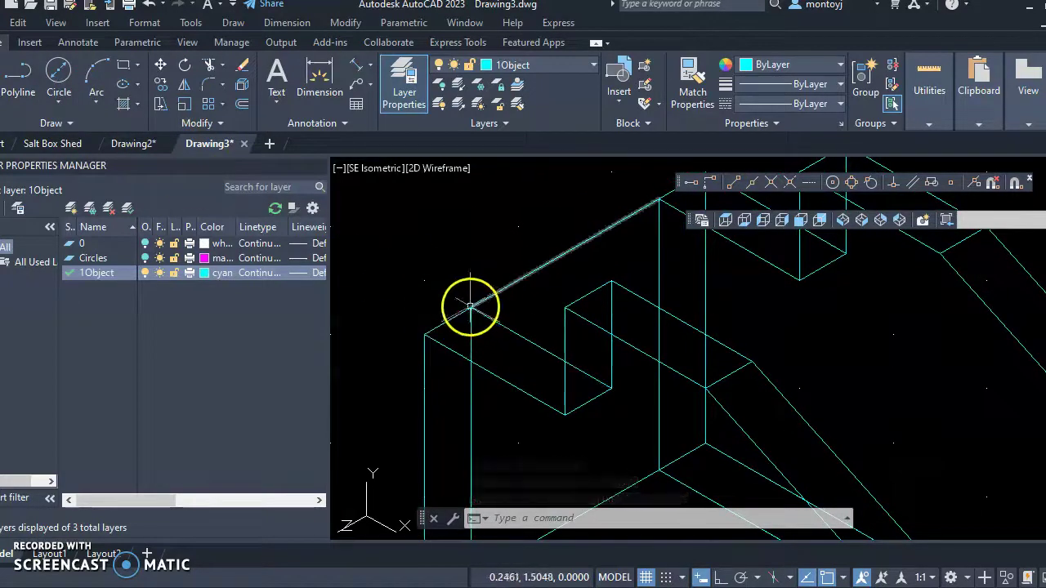
{"action": "type", "text": "l"}
{"action": "key", "text": "Return"}
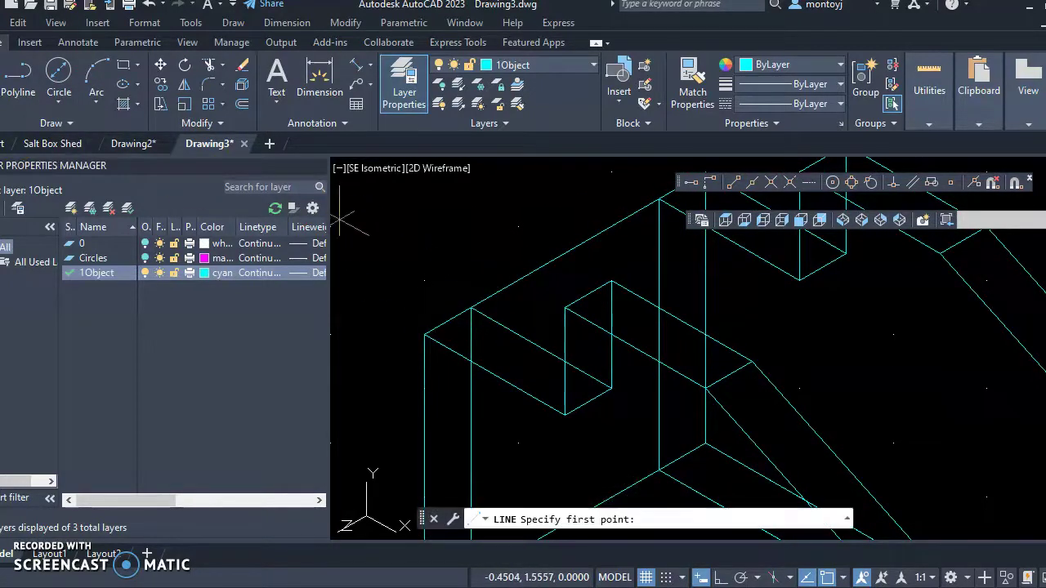
{"action": "left_click", "coordinate": [471, 308]}
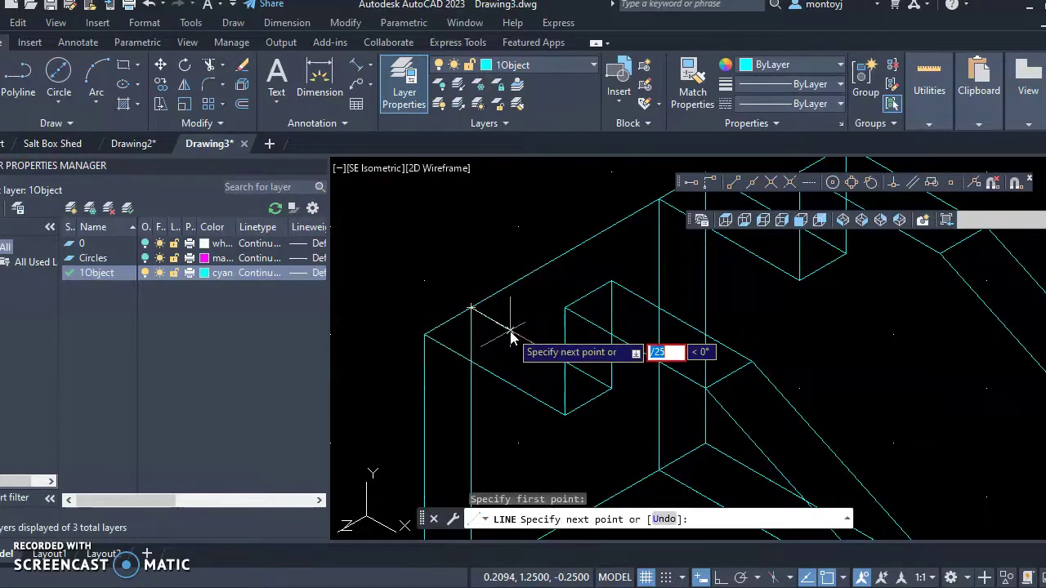
{"action": "left_click", "coordinate": [510, 330]}
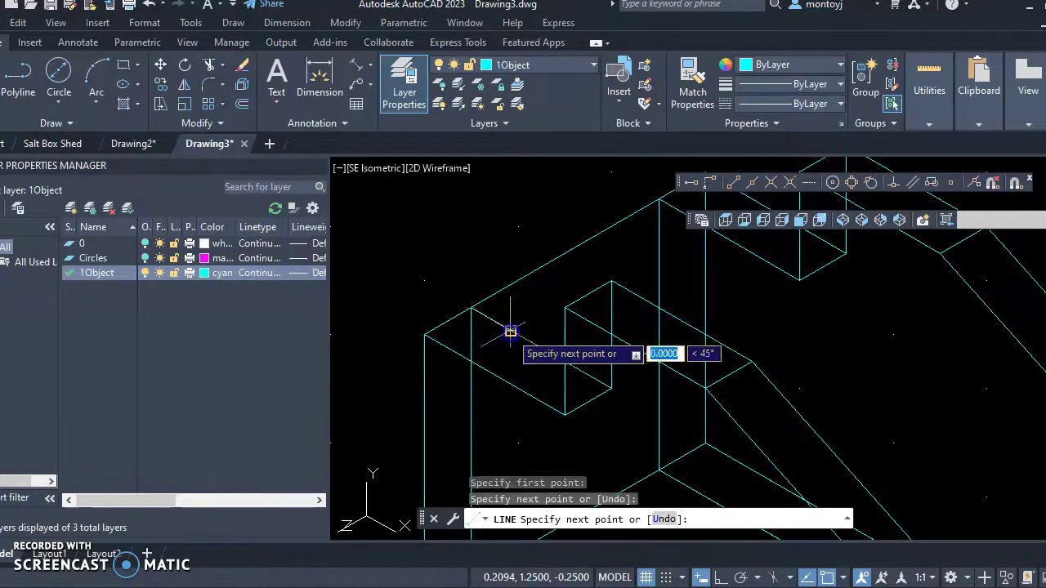
{"action": "middle_click_drag", "start_coordinate": [619, 247], "coordinate": [514, 326]}
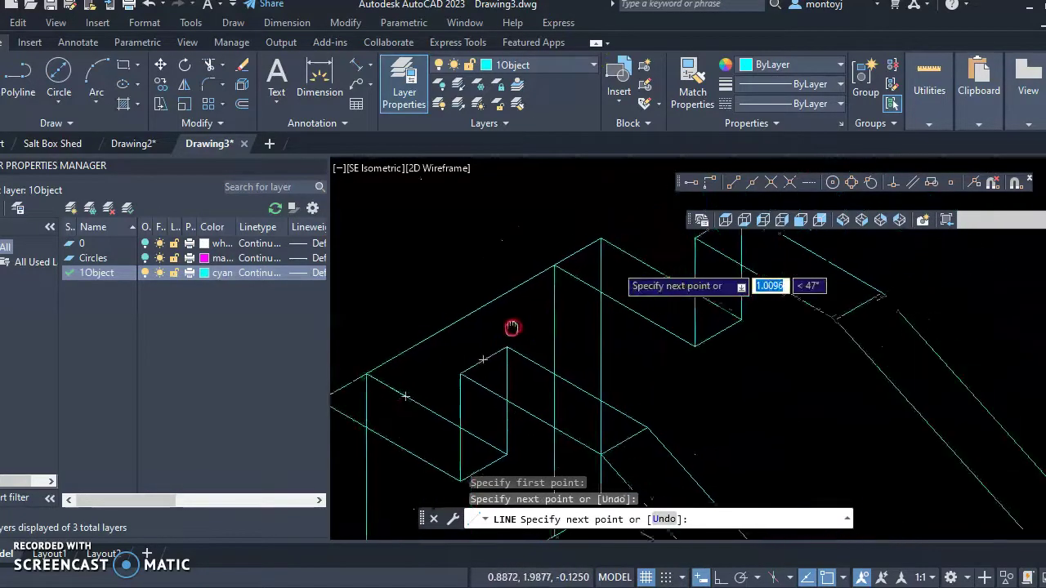
{"action": "scroll", "coordinate": [599, 293], "scroll_direction": "up", "scroll_amount": 3}
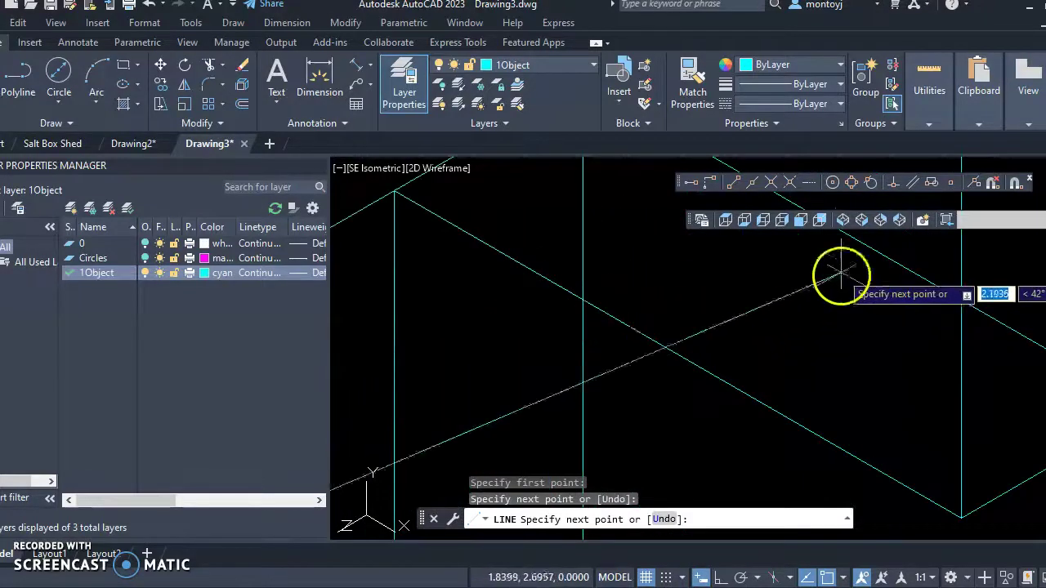
{"action": "double_click", "coordinate": [892, 183]}
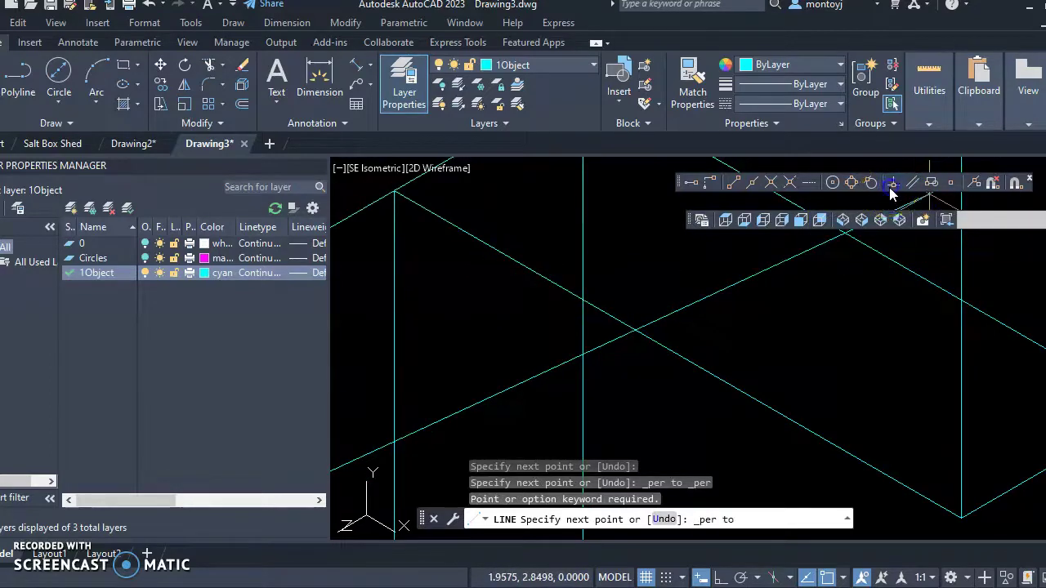
{"action": "left_click", "coordinate": [549, 281]}
{"action": "key", "text": "Escape"}
- Trim the front plate's inner top edge between its corner and the new cross line, and its inner vertical edge below the corner
{"action": "scroll", "coordinate": [553, 294], "scroll_direction": "down", "scroll_amount": 4}
{"action": "scroll", "coordinate": [619, 373], "scroll_direction": "down", "scroll_amount": 2}
{"action": "middle_click_drag", "start_coordinate": [618, 350], "coordinate": [627, 305]}
{"action": "scroll", "coordinate": [500, 356], "scroll_direction": "up", "scroll_amount": 6}
{"action": "mouse_move", "coordinate": [549, 346]}
{"action": "middle_mouse_down"}
{"action": "mouse_move", "coordinate": [630, 263]}
{"action": "mouse_move", "coordinate": [658, 200]}
{"action": "middle_mouse_up"}
{"action": "scroll", "coordinate": [634, 266], "scroll_direction": "down", "scroll_amount": 4}
{"action": "middle_click_drag", "start_coordinate": [646, 253], "coordinate": [637, 293]}
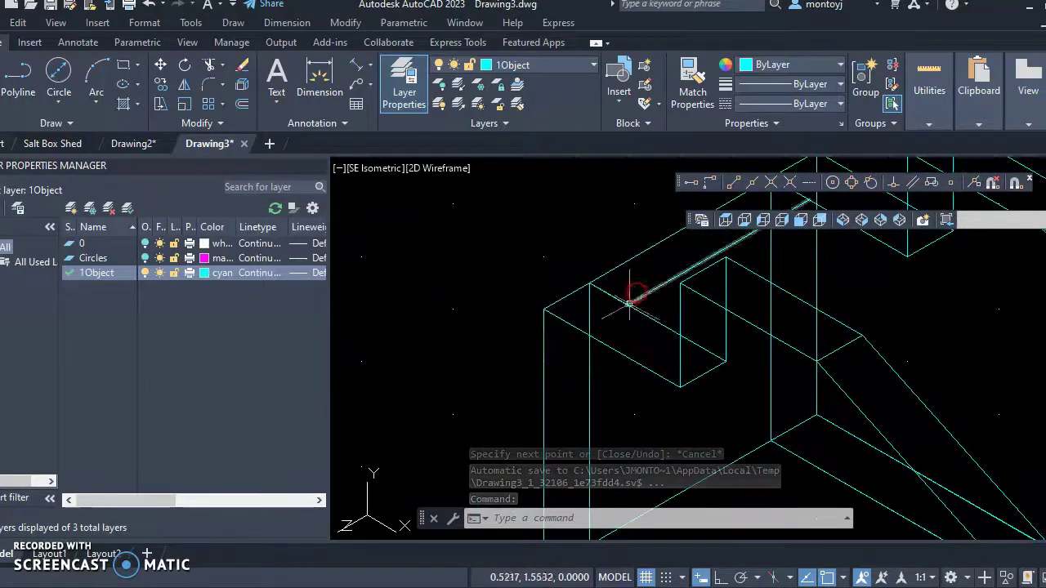
{"action": "left_click", "coordinate": [243, 67]}
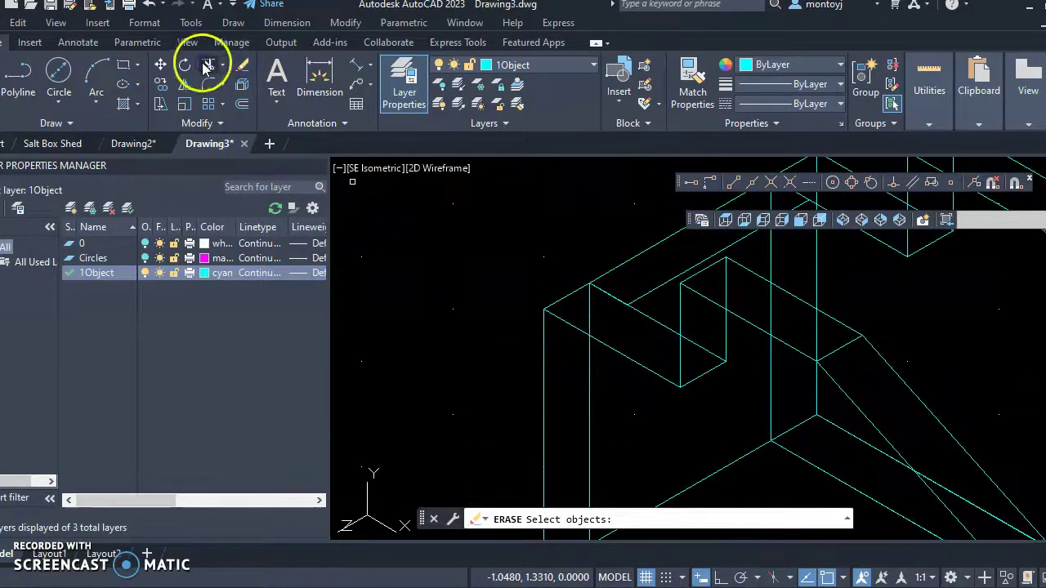
{"action": "left_click", "coordinate": [207, 65]}
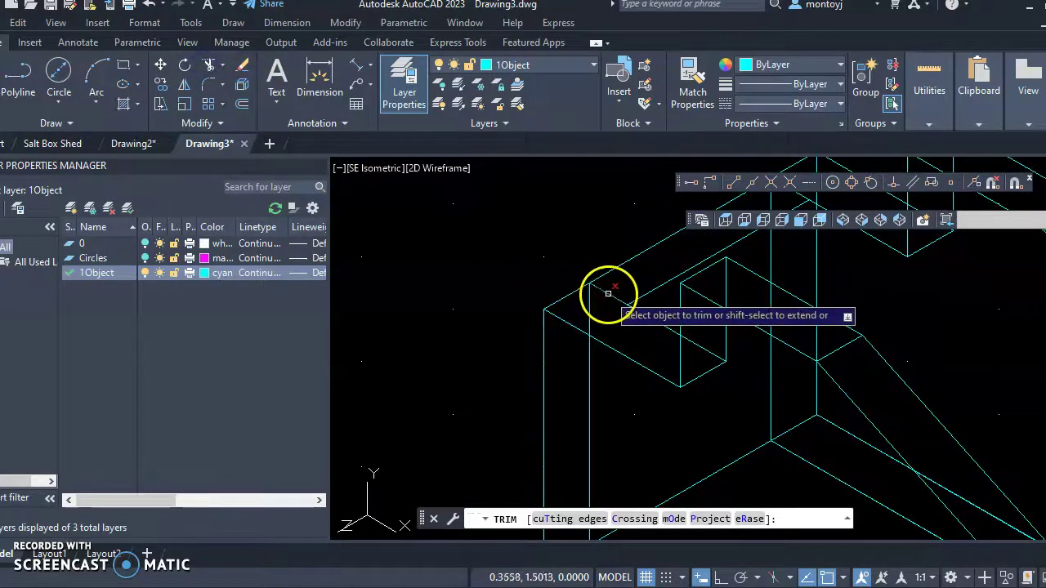
{"action": "left_click", "coordinate": [607, 292]}
{"action": "scroll", "coordinate": [637, 303], "scroll_direction": "down", "scroll_amount": 2}
{"action": "scroll", "coordinate": [633, 397], "scroll_direction": "up", "scroll_amount": 2}
{"action": "scroll", "coordinate": [633, 382], "scroll_direction": "down", "scroll_amount": 2}
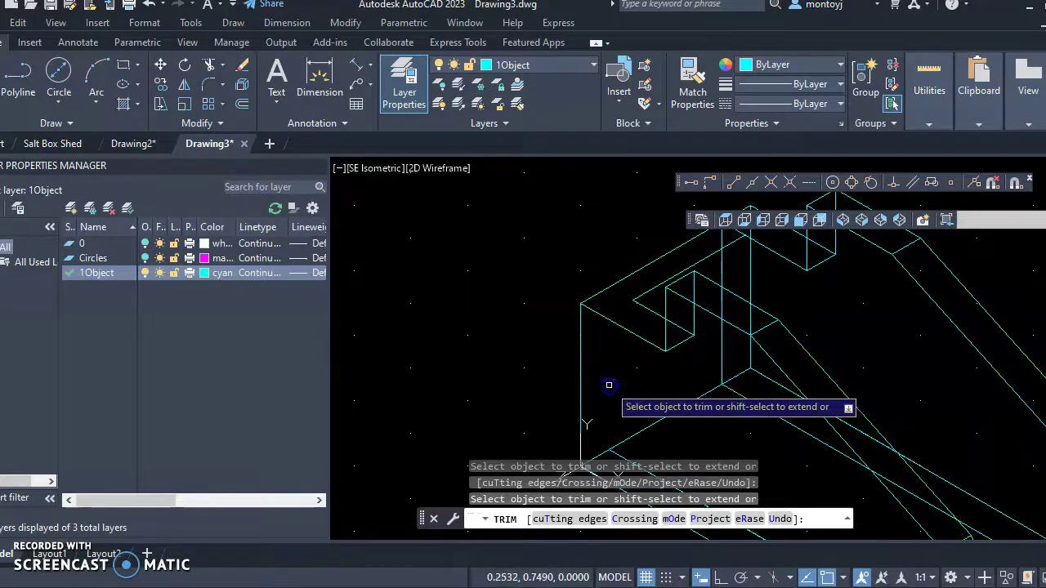
- Trim the matching top edge segment at the rear plate's inner corner and the inner vertical edge below it
{"action": "middle_click_drag", "start_coordinate": [678, 364], "coordinate": [531, 261]}
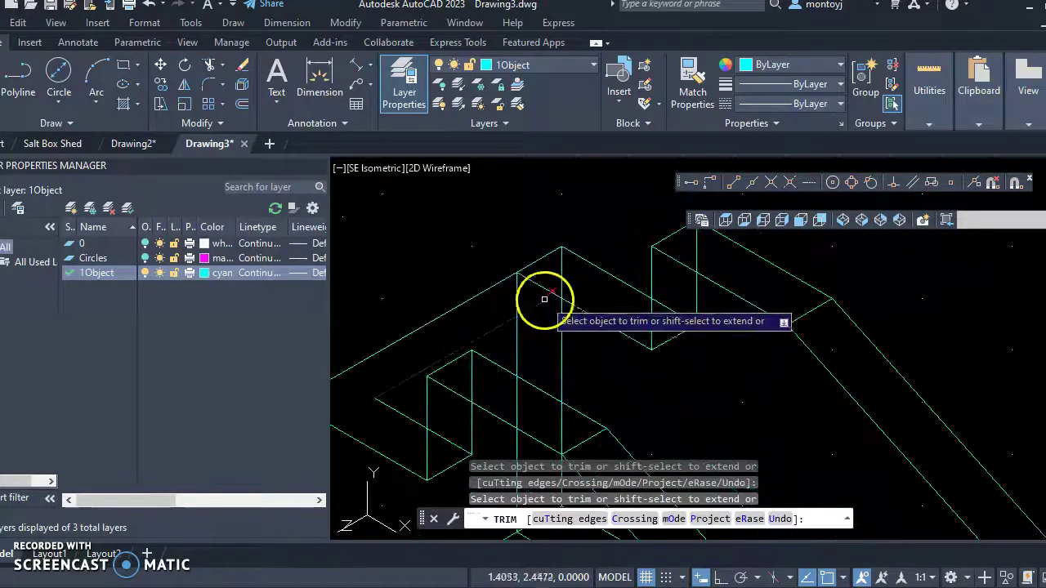
{"action": "scroll", "coordinate": [490, 359], "scroll_direction": "down", "scroll_amount": 5}
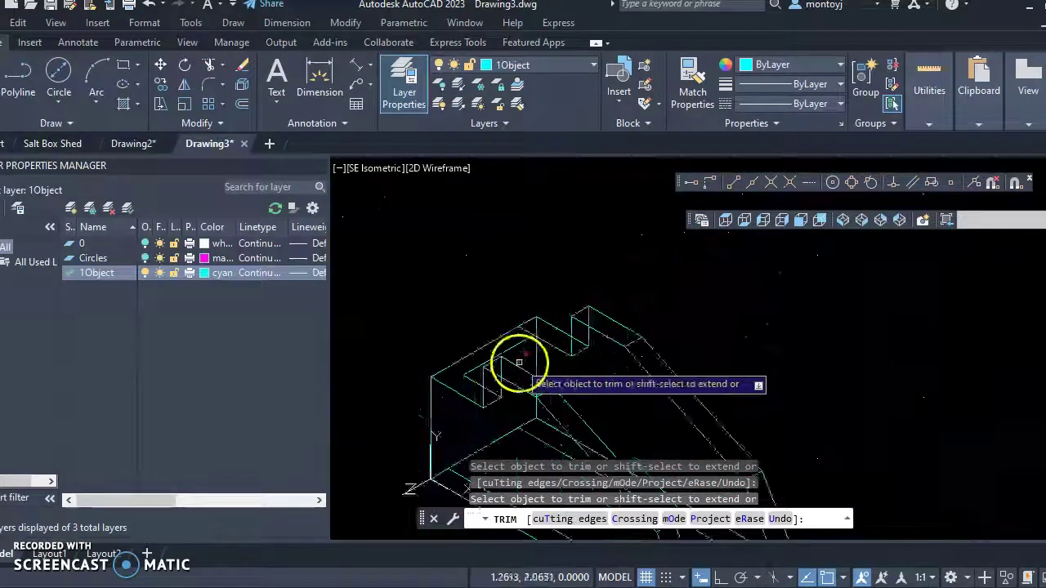
{"action": "middle_click_drag", "start_coordinate": [626, 374], "coordinate": [663, 332]}
{"action": "scroll", "coordinate": [653, 285], "scroll_direction": "up", "scroll_amount": 5}
{"action": "middle_click_drag", "start_coordinate": [645, 228], "coordinate": [587, 337]}
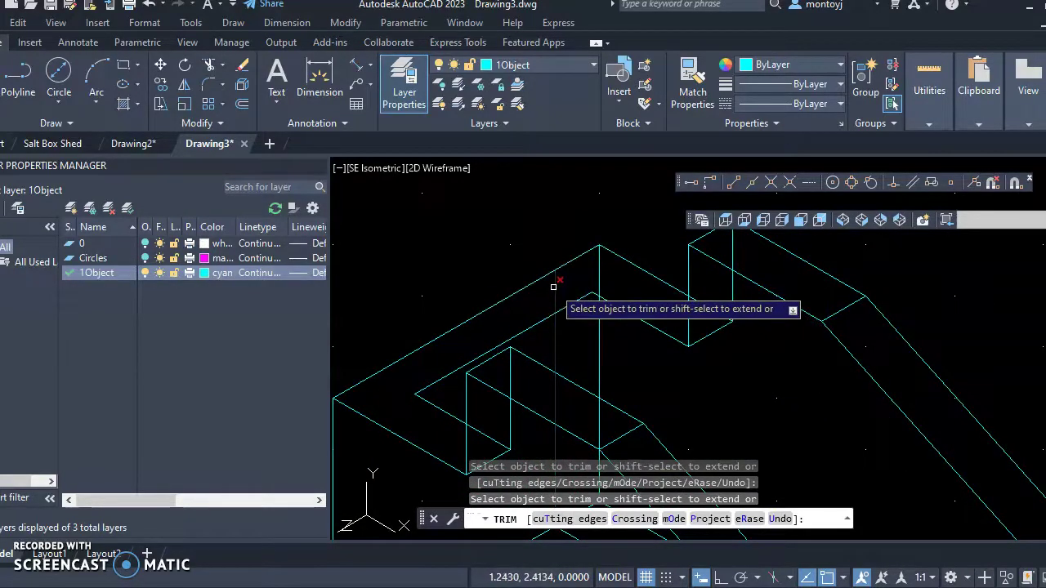
{"action": "scroll", "coordinate": [638, 353], "scroll_direction": "down", "scroll_amount": 4}
{"action": "middle_click_drag", "start_coordinate": [642, 398], "coordinate": [694, 290]}
{"action": "middle_click_drag", "start_coordinate": [766, 398], "coordinate": [733, 318]}
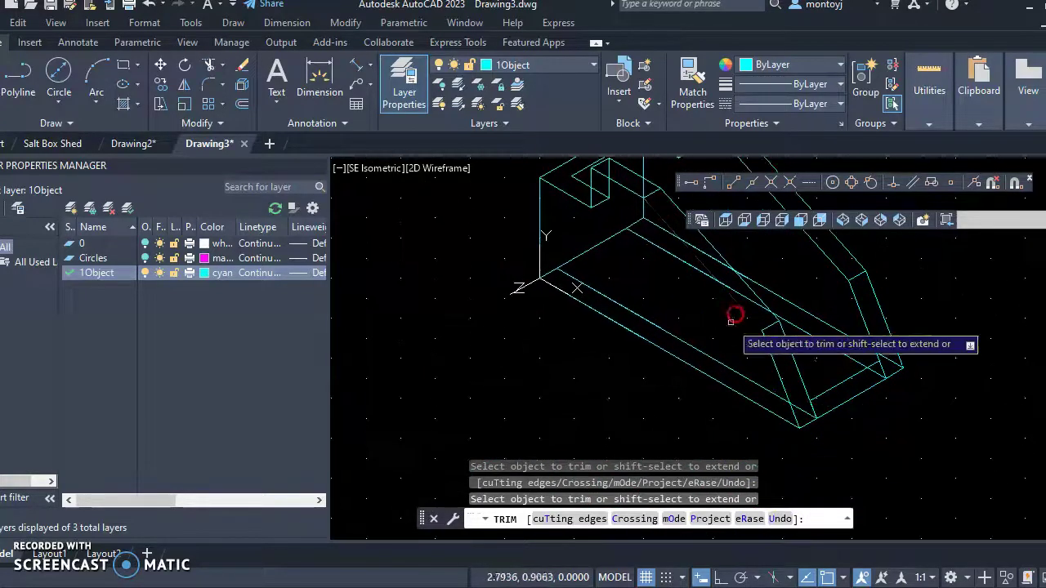
- Trim and erase the duplicate line overlapping the front plate's inner bottom edge
{"action": "scroll", "coordinate": [590, 301], "scroll_direction": "up", "scroll_amount": 4}
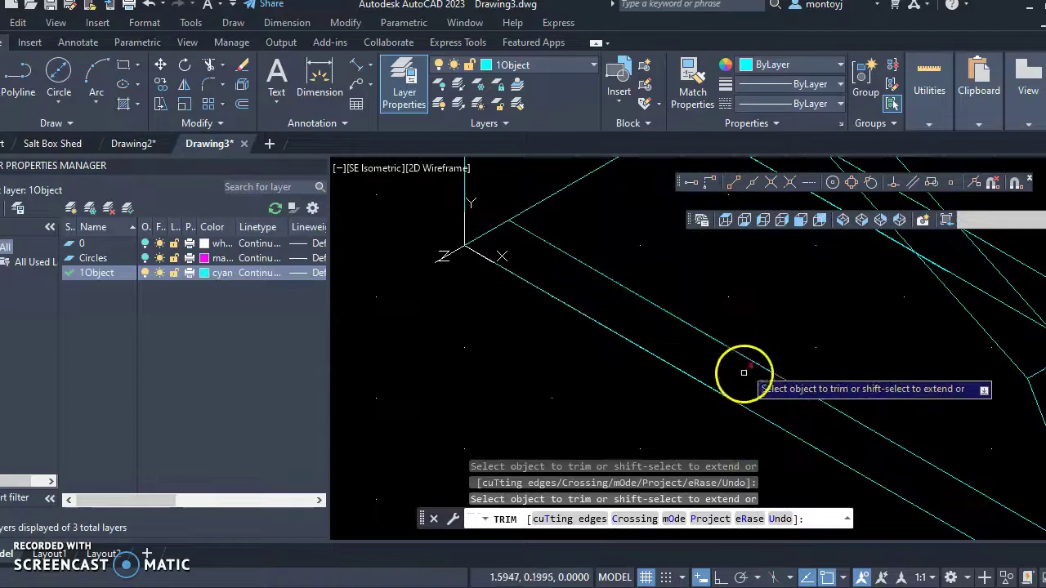
{"action": "scroll", "coordinate": [701, 306], "scroll_direction": "up", "scroll_amount": 2}
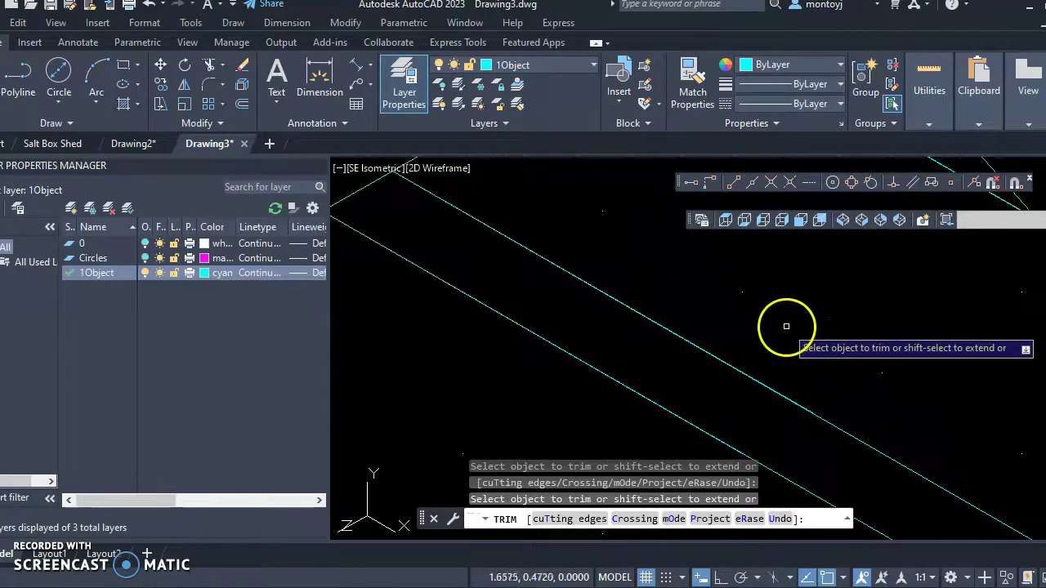
{"action": "scroll", "coordinate": [780, 346], "scroll_direction": "down", "scroll_amount": 2}
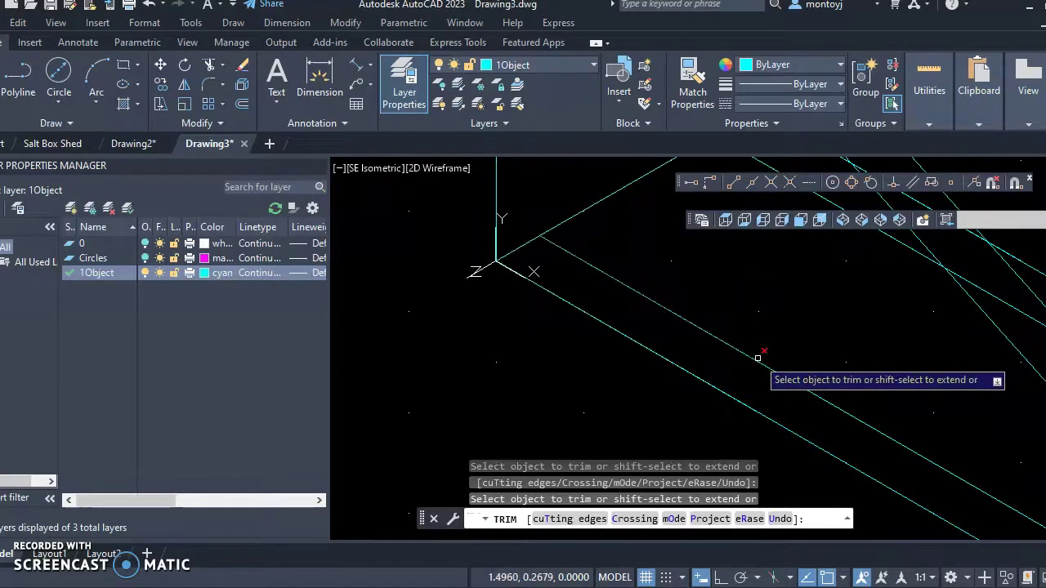
{"action": "left_click", "coordinate": [757, 360]}
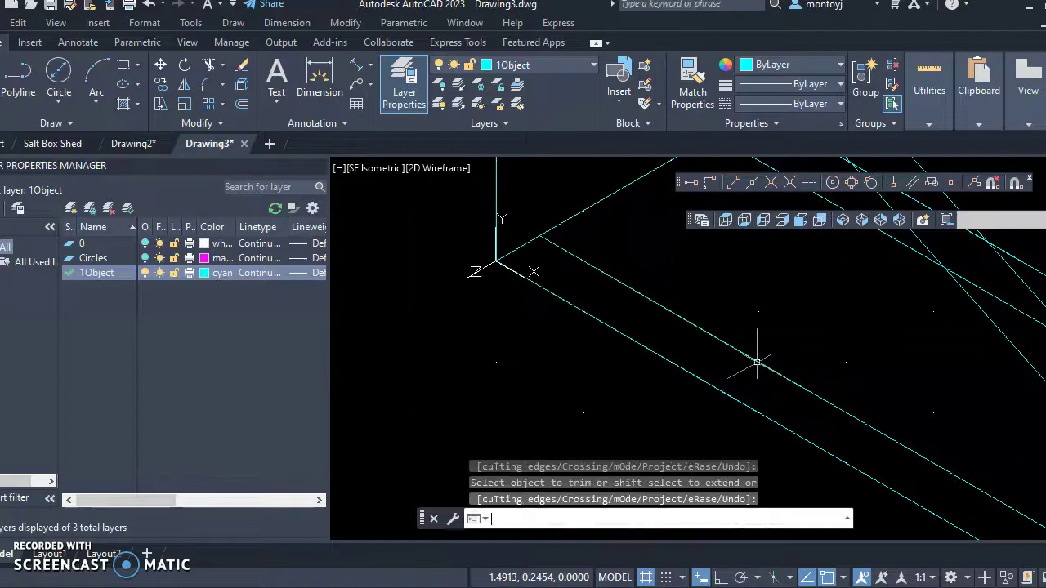
{"action": "right_click", "coordinate": [777, 327]}
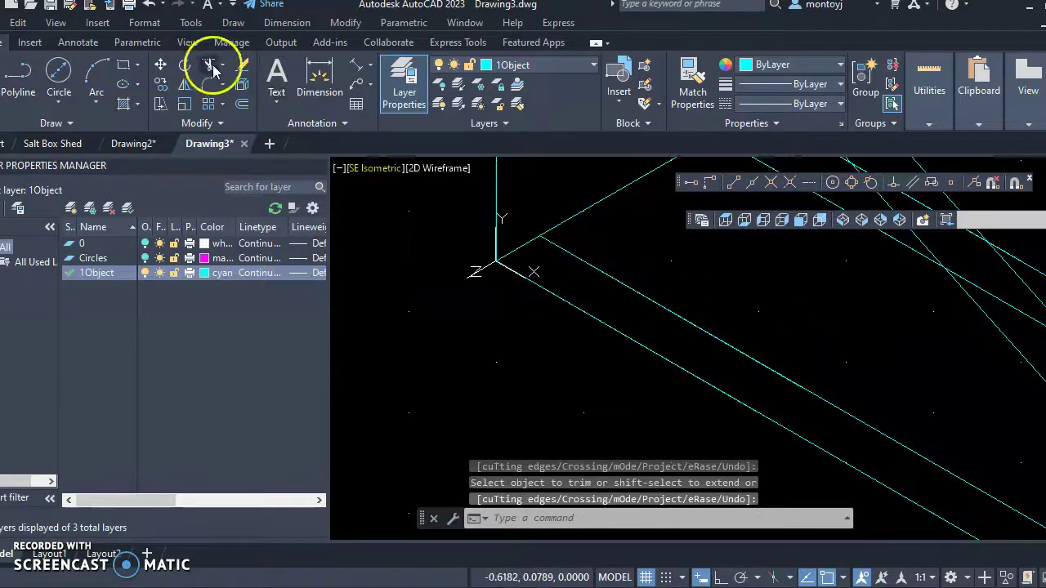
{"action": "left_click", "coordinate": [242, 65]}
{"action": "left_click", "coordinate": [689, 323]}
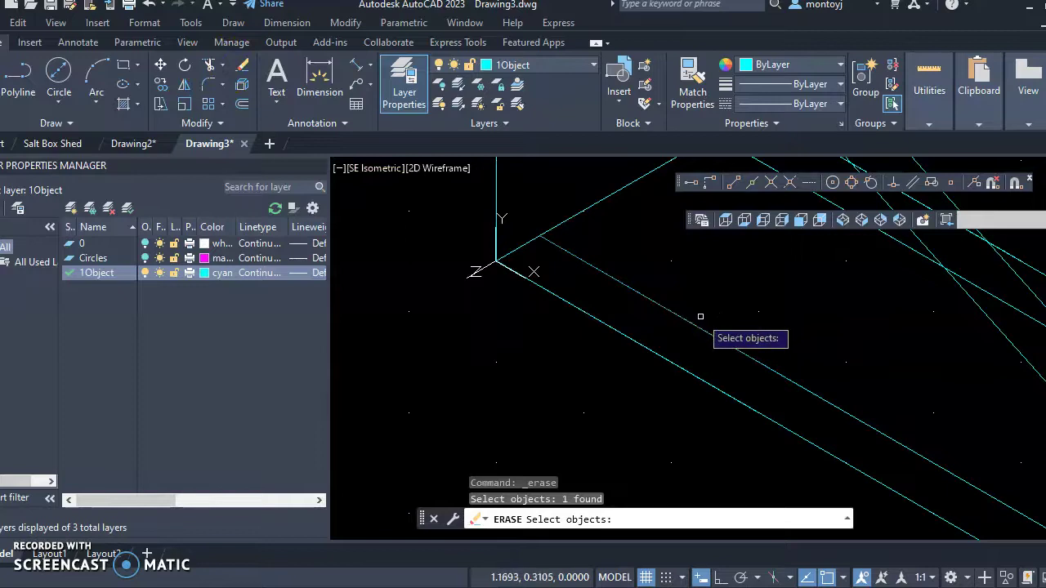
{"action": "right_click", "coordinate": [641, 353]}
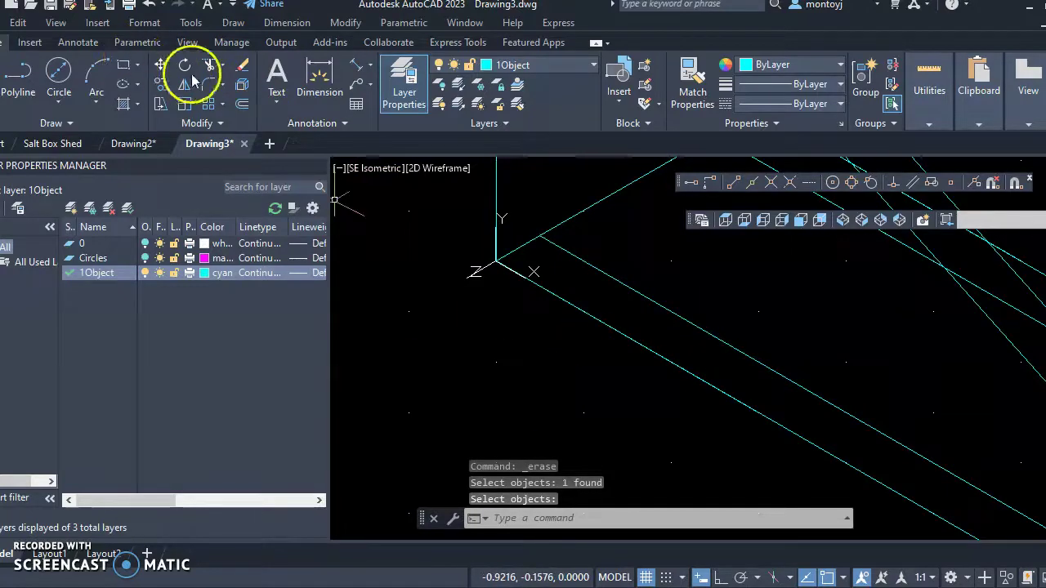
{"action": "right_click", "coordinate": [579, 342]}
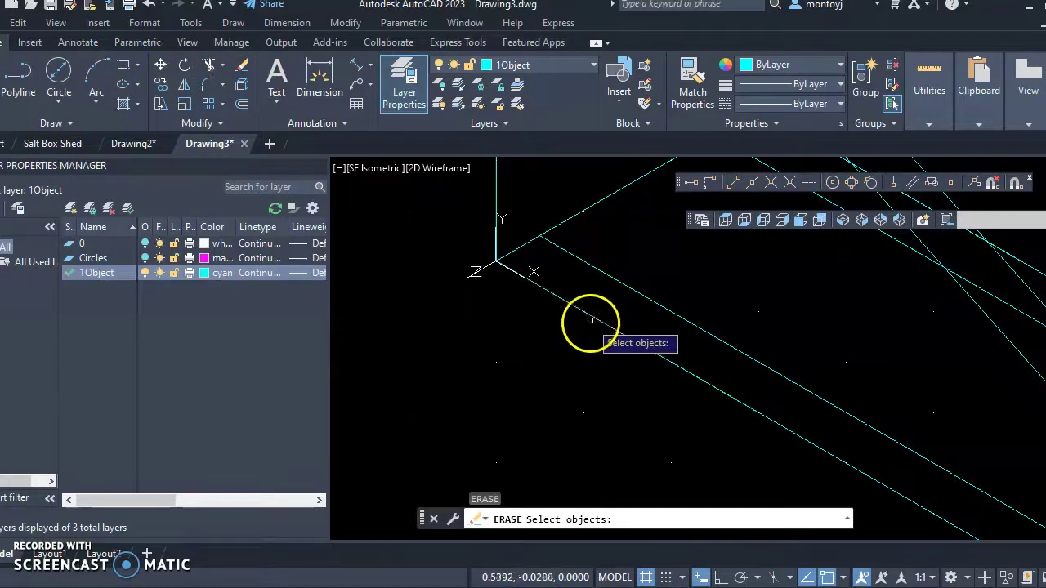
{"action": "right_click", "coordinate": [584, 330]}
{"action": "scroll", "coordinate": [606, 344], "scroll_direction": "down", "scroll_amount": 3}
{"action": "scroll", "coordinate": [614, 316], "scroll_direction": "up", "scroll_amount": 3}
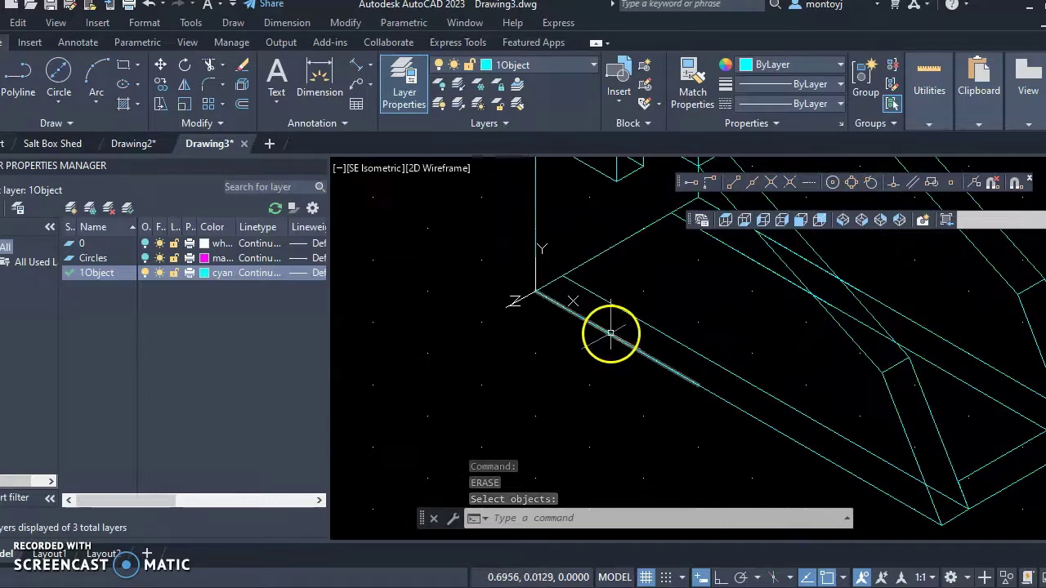
- Erase the short duplicate line overlapping the front plate's outer bottom edge near the origin
{"action": "left_click", "coordinate": [612, 333]}
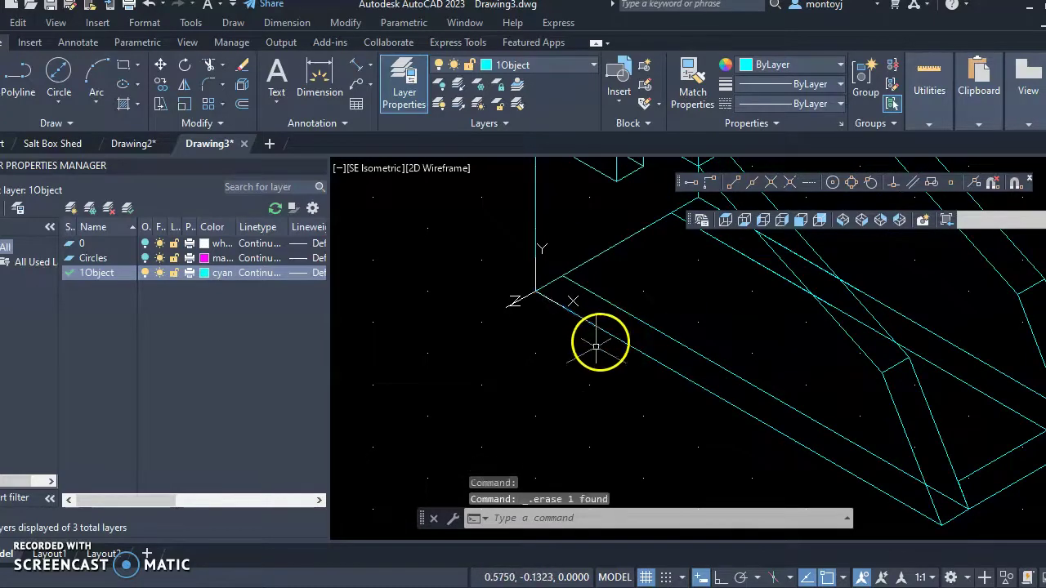
{"action": "scroll", "coordinate": [595, 347], "scroll_direction": "down", "scroll_amount": 3}
{"action": "scroll", "coordinate": [707, 374], "scroll_direction": "up", "scroll_amount": 5}
- Draw a line from the front plate's inner bottom corner 0.25 along its bottom edge, continuing perpendicular to the rear plate's inner bottom edge
{"action": "middle_click_drag", "start_coordinate": [693, 414], "coordinate": [832, 466]}
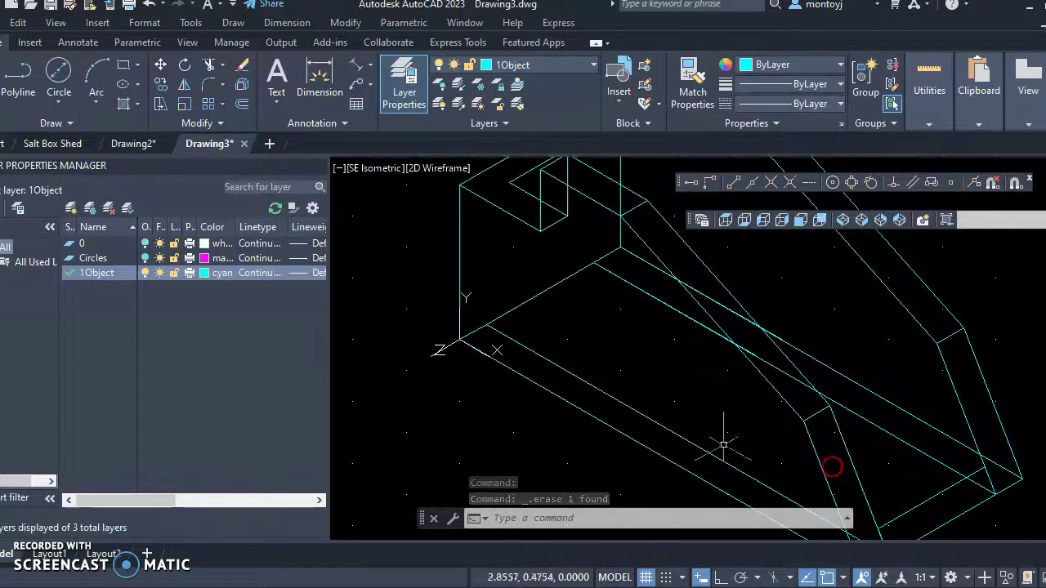
{"action": "middle_click_drag", "start_coordinate": [634, 351], "coordinate": [672, 424]}
{"action": "scroll", "coordinate": [639, 429], "scroll_direction": "up", "scroll_amount": 2}
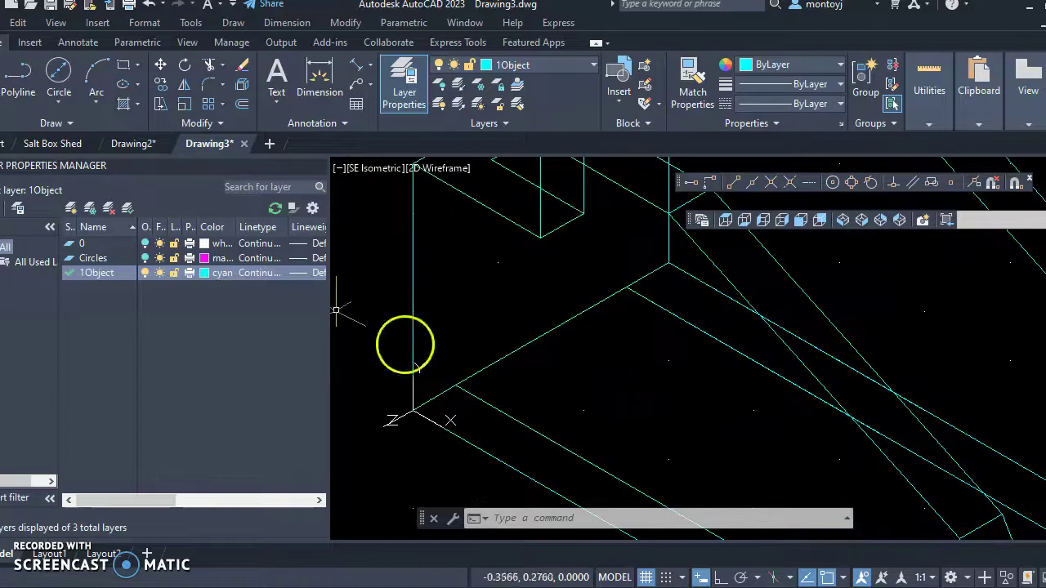
{"action": "type", "text": "l"}
{"action": "key", "text": "Return"}
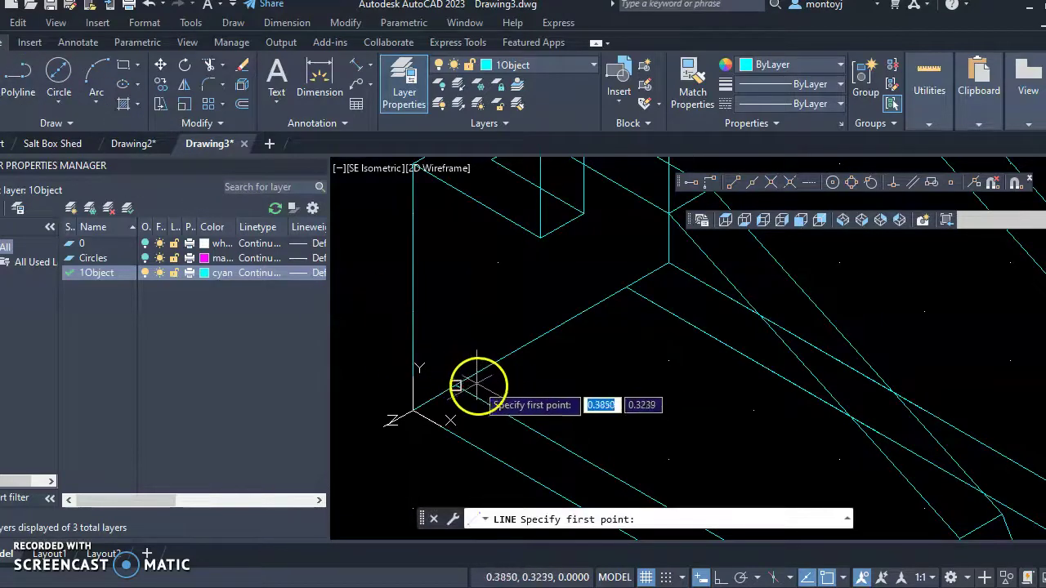
{"action": "left_click", "coordinate": [456, 385]}
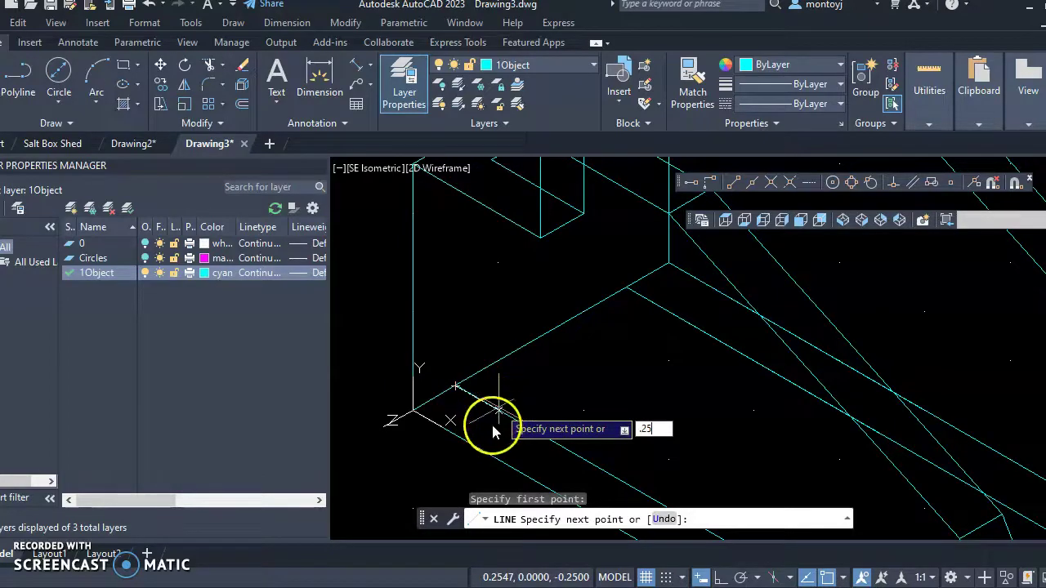
{"action": "key", "text": "Return"}
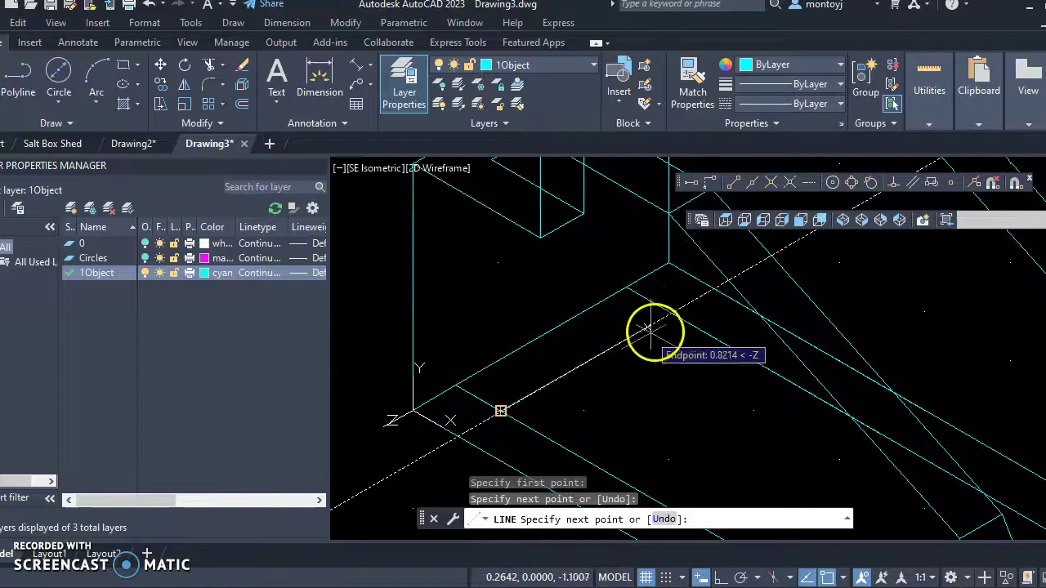
{"action": "left_click", "coordinate": [895, 185]}
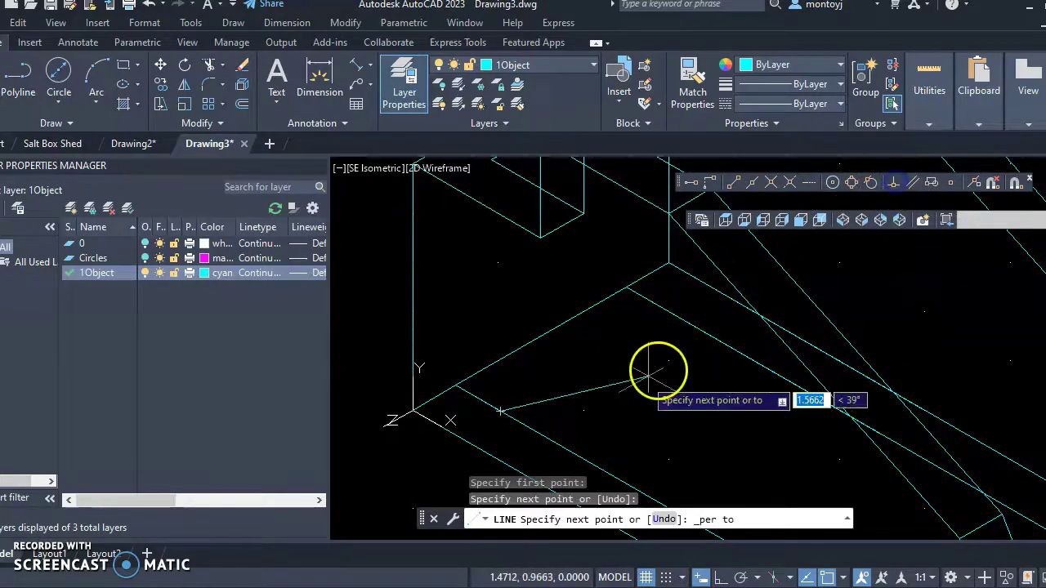
{"action": "left_click", "coordinate": [669, 314]}
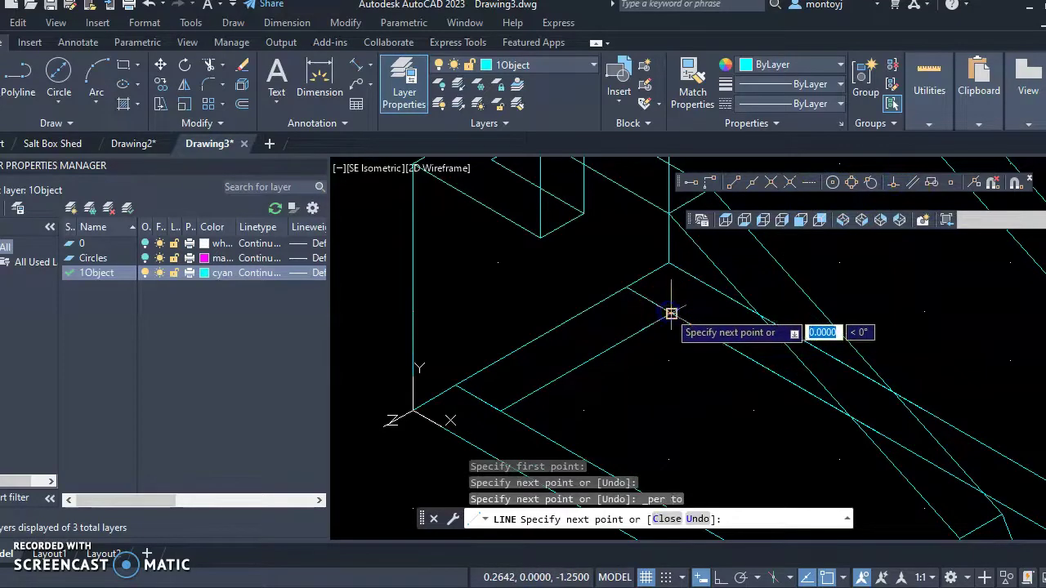
{"action": "key", "text": "Escape"}
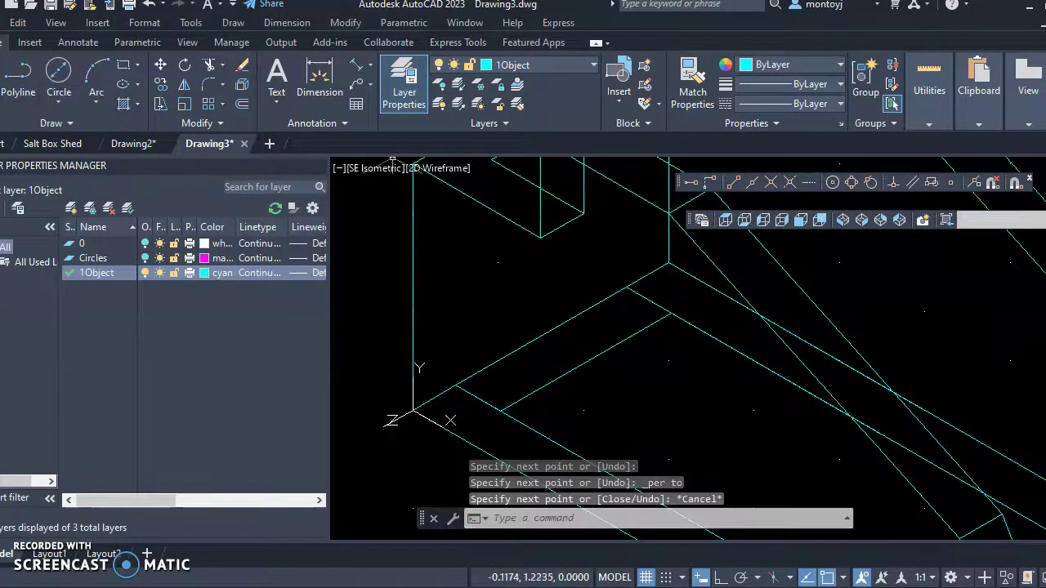
- Trim the rear and front plates' inner bottom edges between the outer end edge and the new cross line
{"action": "left_click", "coordinate": [206, 72]}
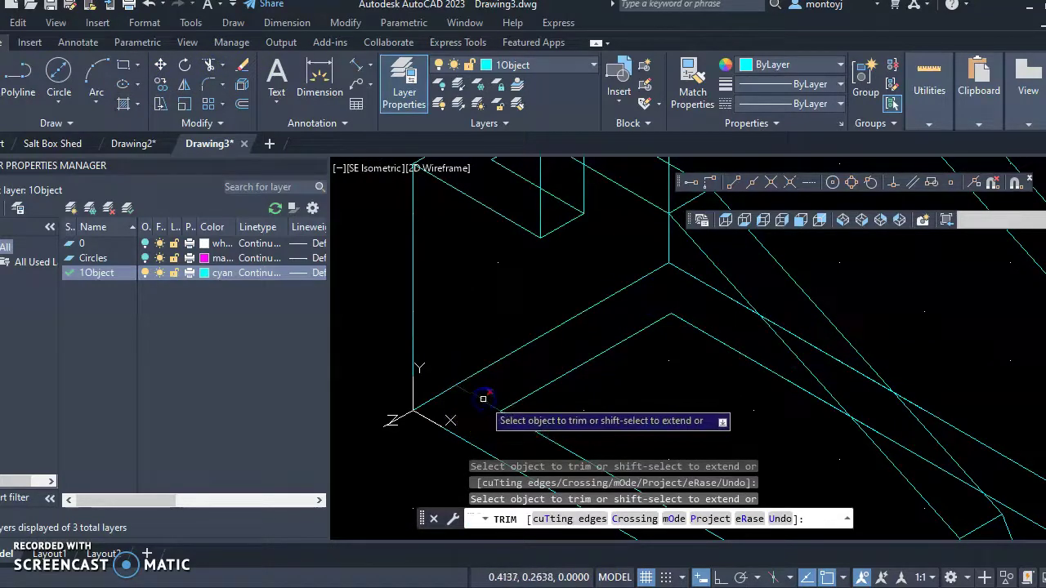
{"action": "scroll", "coordinate": [619, 397], "scroll_direction": "down", "scroll_amount": 5}
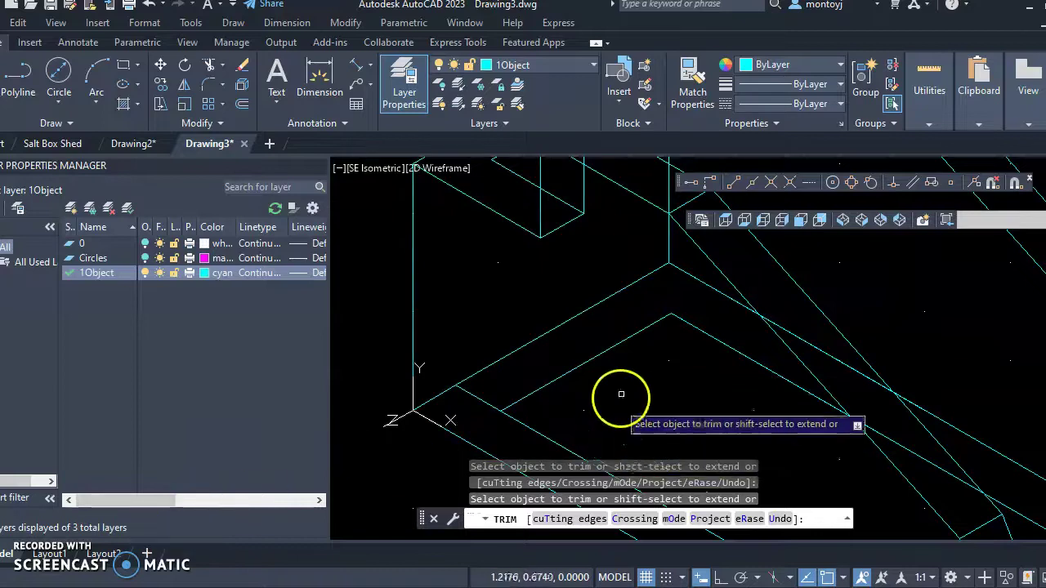
{"action": "middle_click_drag", "start_coordinate": [649, 414], "coordinate": [537, 316]}
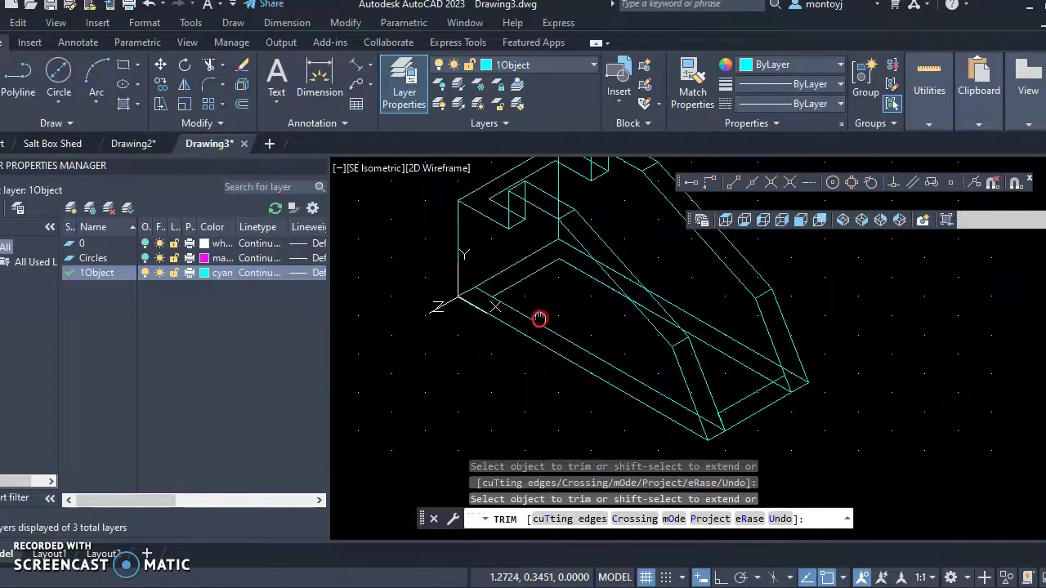
{"action": "middle_click_drag", "start_coordinate": [852, 330], "coordinate": [848, 343]}
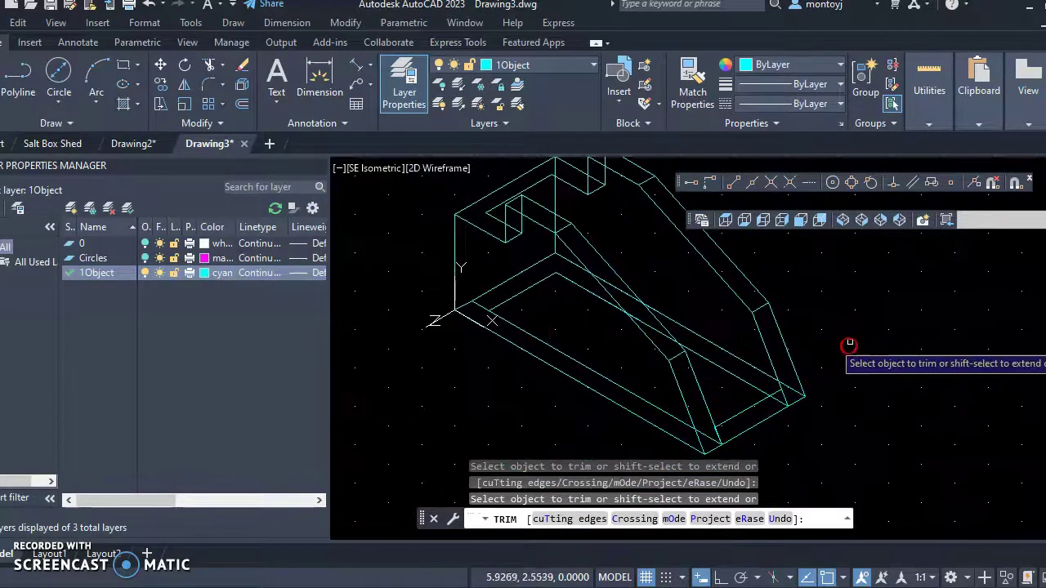
{"action": "left_click", "coordinate": [860, 221]}
{"action": "middle_click_drag", "start_coordinate": [836, 392], "coordinate": [731, 344]}
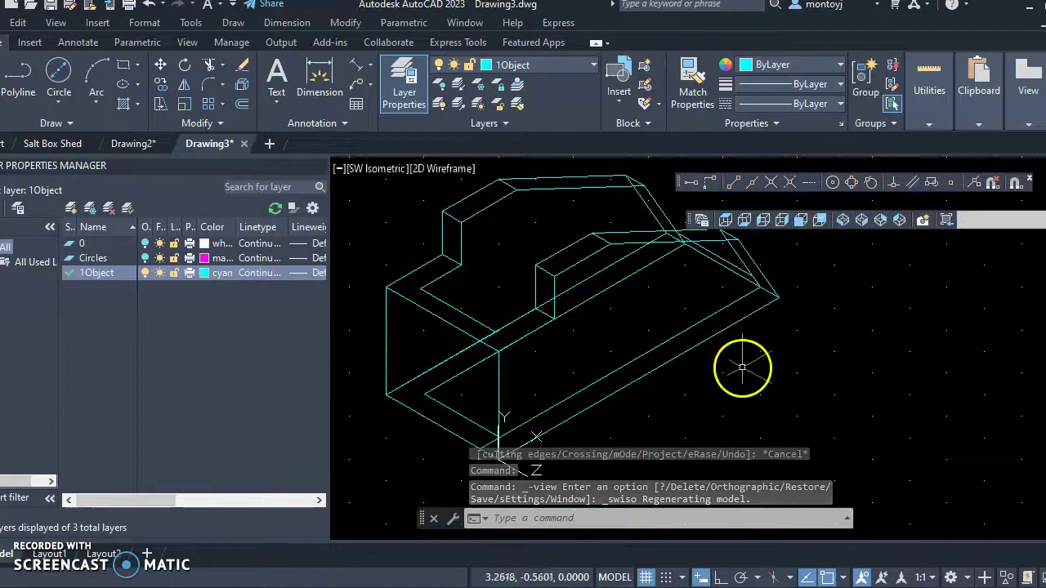
{"action": "middle_click_drag", "start_coordinate": [700, 381], "coordinate": [837, 349]}
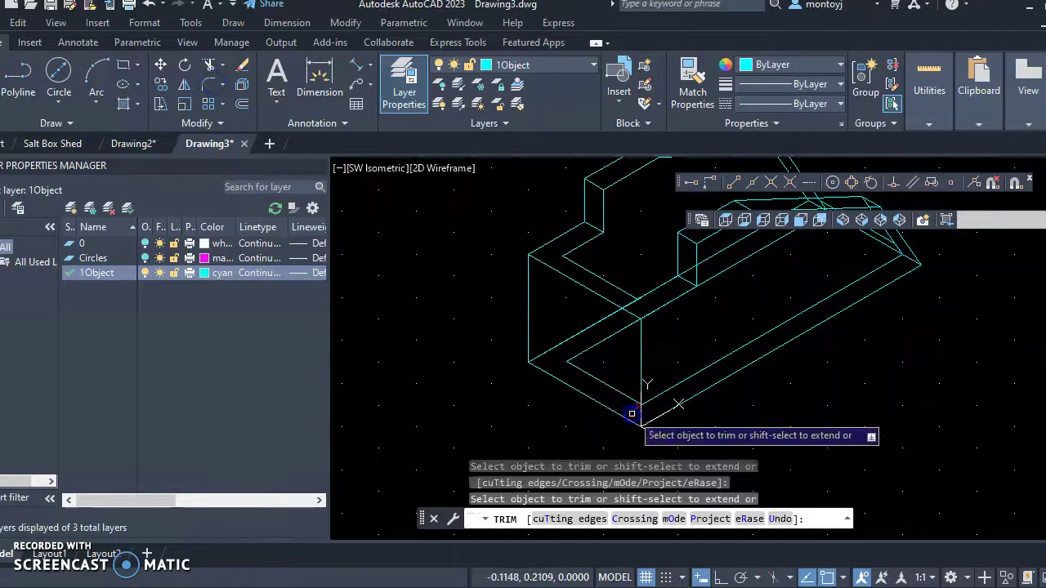
{"action": "middle_click_drag", "start_coordinate": [712, 385], "coordinate": [681, 428]}
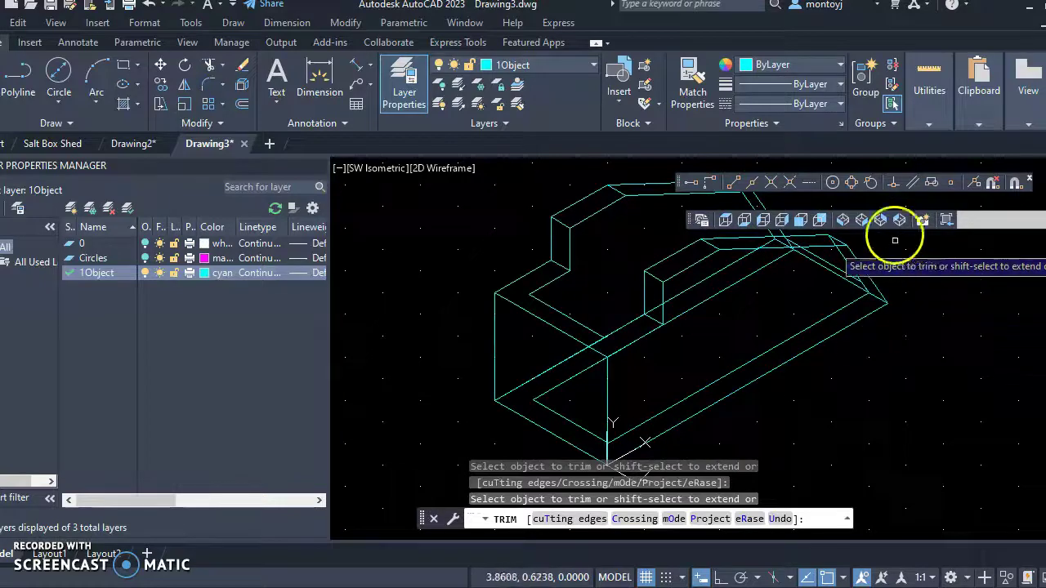
- Switch the model to the NE Isometric view and bring the closed end of the channel into sight
{"action": "left_click", "coordinate": [862, 221]}
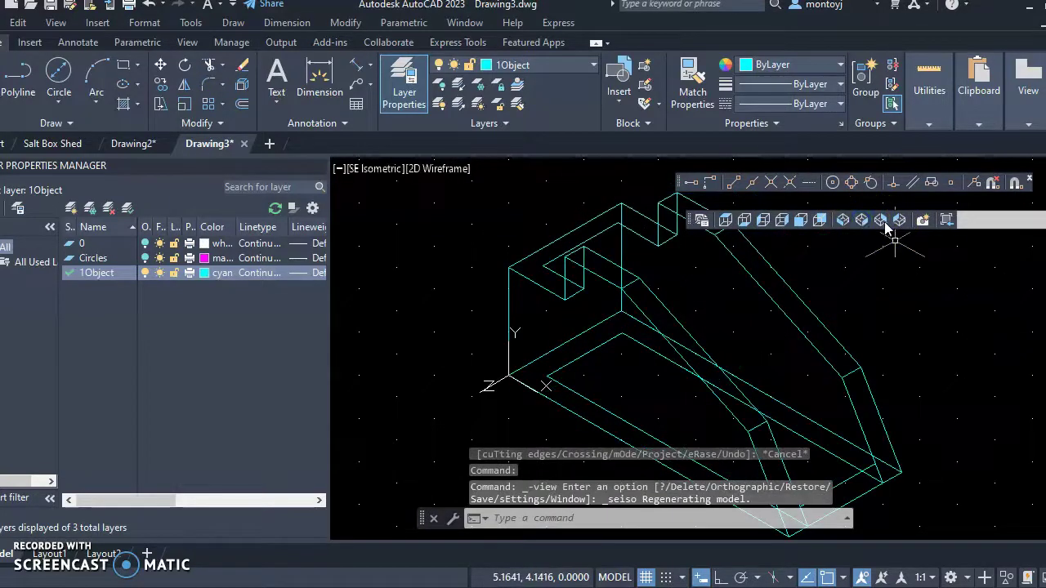
{"action": "left_click", "coordinate": [883, 222]}
{"action": "middle_click_drag", "start_coordinate": [875, 436], "coordinate": [771, 373]}
{"action": "right_click", "coordinate": [772, 374]}
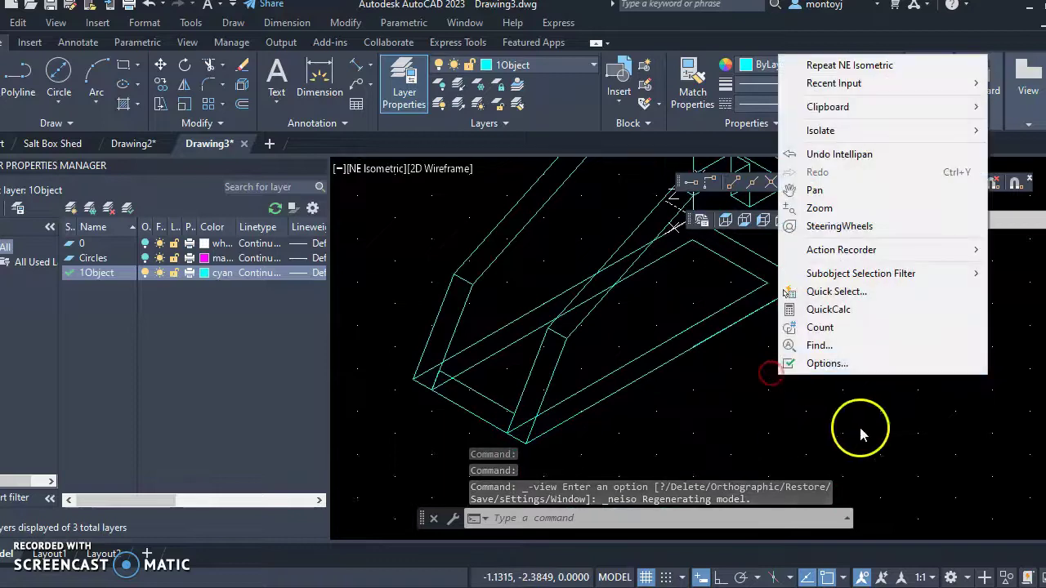
{"action": "left_click", "coordinate": [861, 434]}
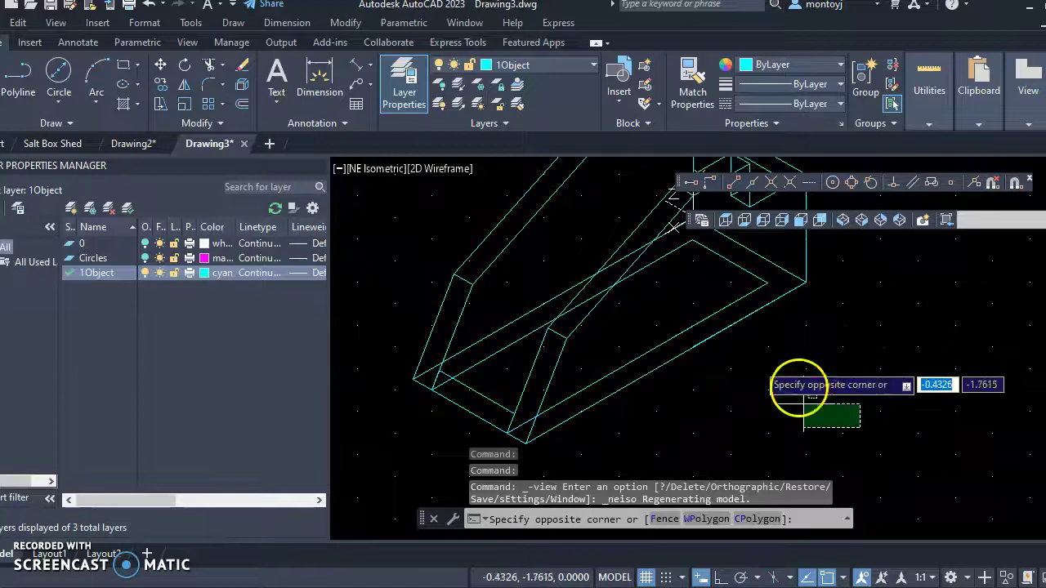
{"action": "key", "text": "Escape"}
- Draw a 0.25 vertical line upward from the inner floor corner at the rear plate
{"action": "scroll", "coordinate": [818, 355], "scroll_direction": "up", "scroll_amount": 3}
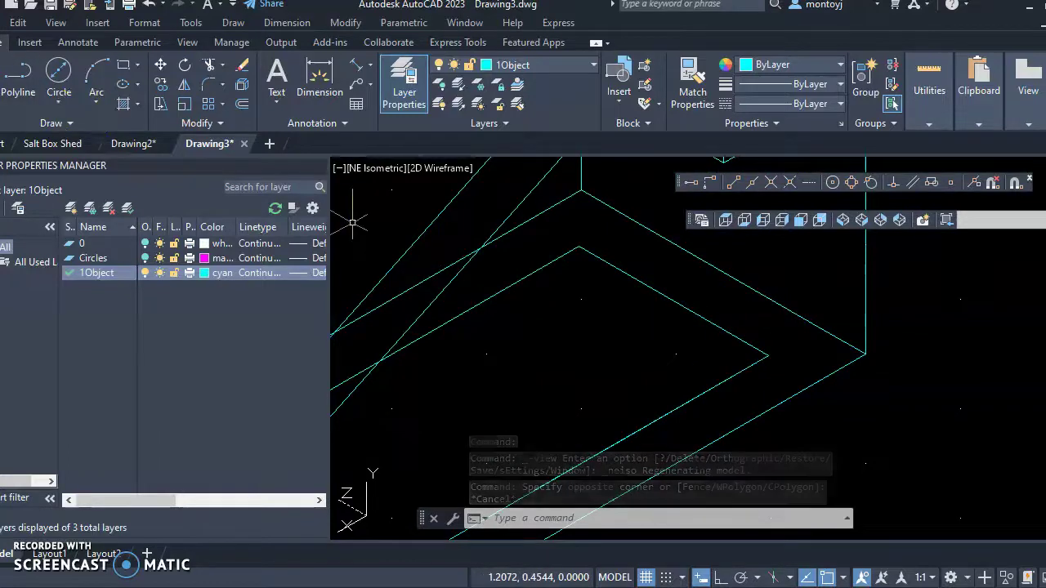
{"action": "type", "text": "l"}
{"action": "key", "text": "Return"}
{"action": "left_click", "coordinate": [768, 355]}
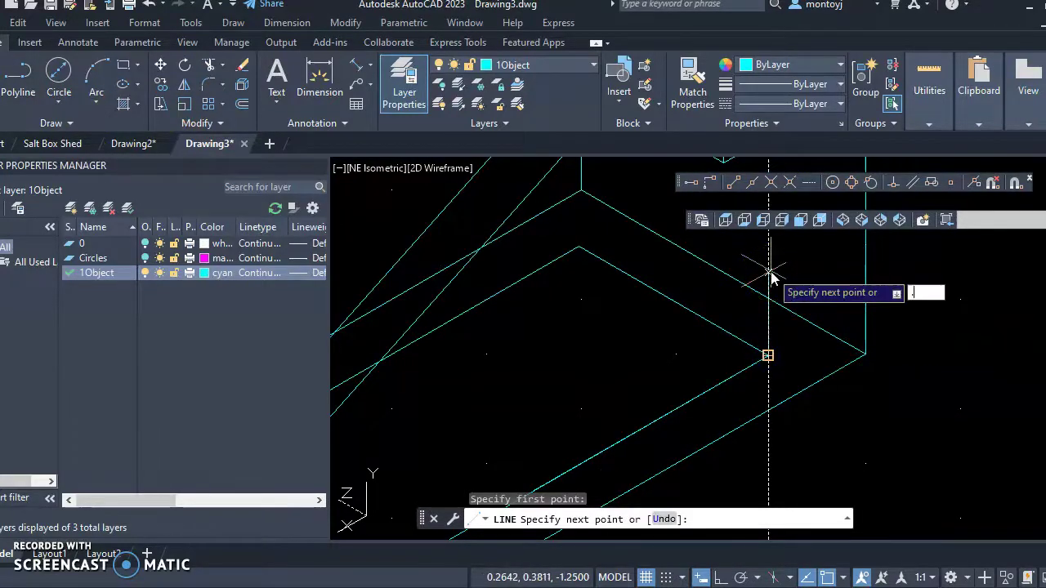
{"action": "type", "text": ".25"}
{"action": "key", "text": "Return"}
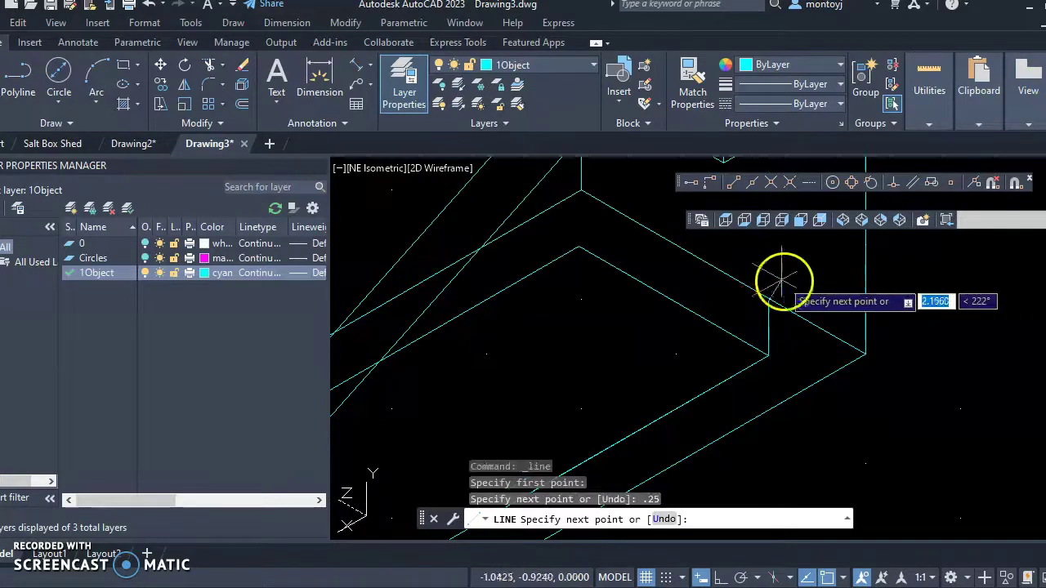
{"action": "key", "text": "Escape"}
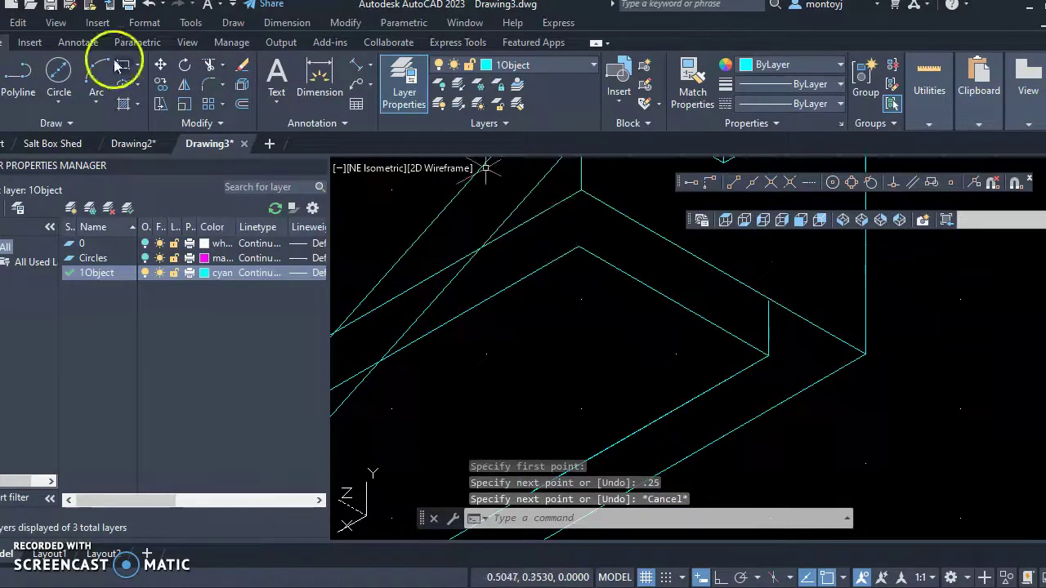
- Try to draw a 0.25 vertical line from the inner floor corner at the front plate, and undo it
{"action": "type", "text": "l"}
{"action": "key", "text": "Return"}
{"action": "left_click", "coordinate": [578, 246]}
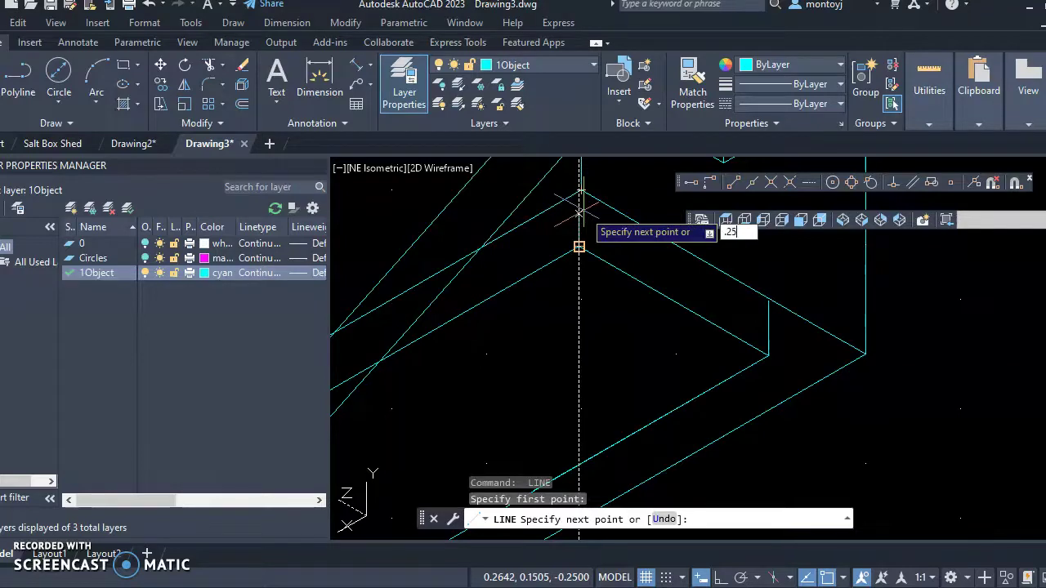
{"action": "key", "text": "Return"}
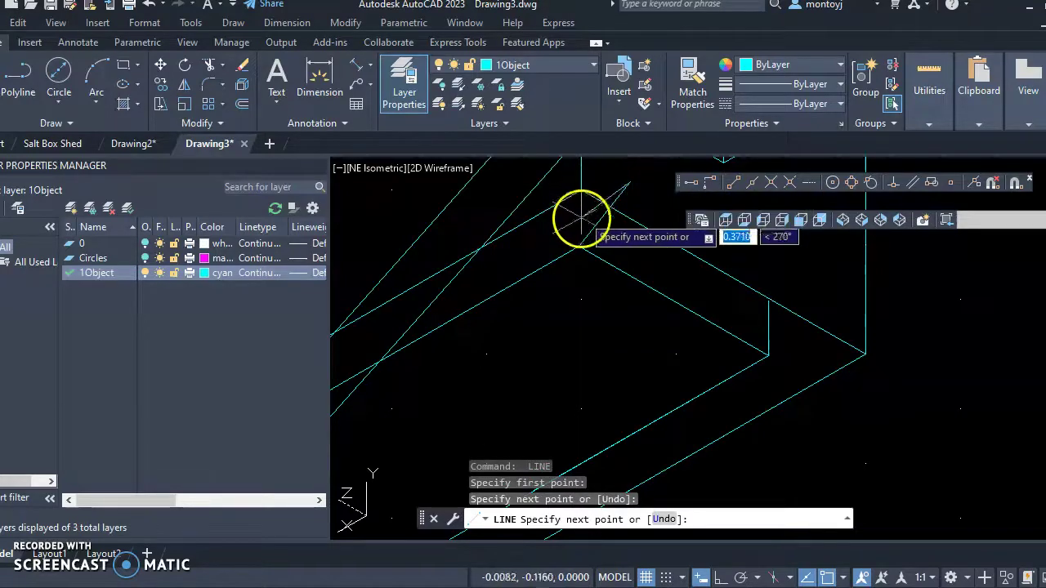
{"action": "key", "text": "Escape"}
{"action": "scroll", "coordinate": [596, 414], "scroll_direction": "down", "scroll_amount": 3}
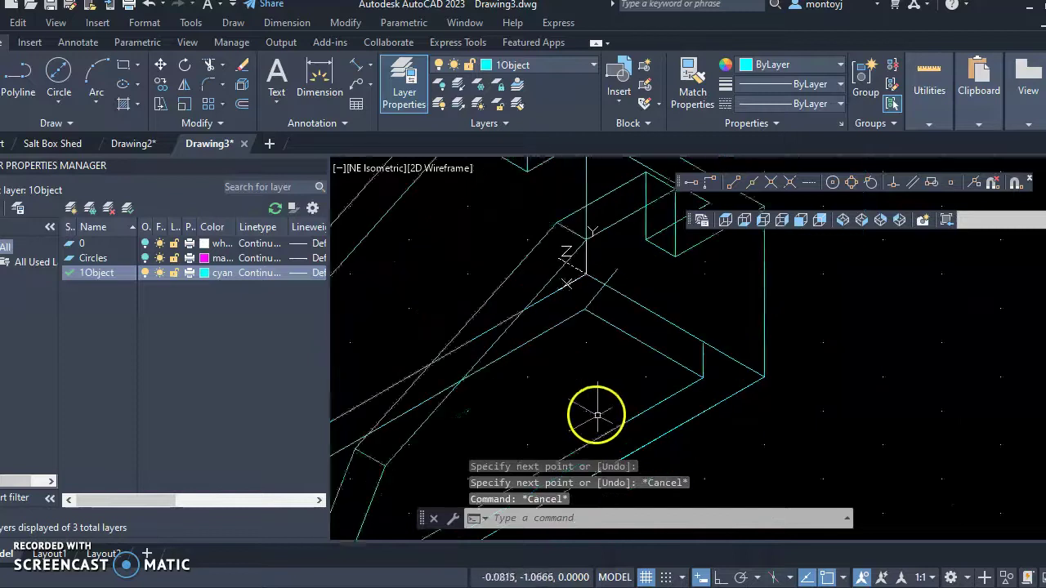
{"action": "type", "text": "u"}
{"action": "key", "text": "Return"}
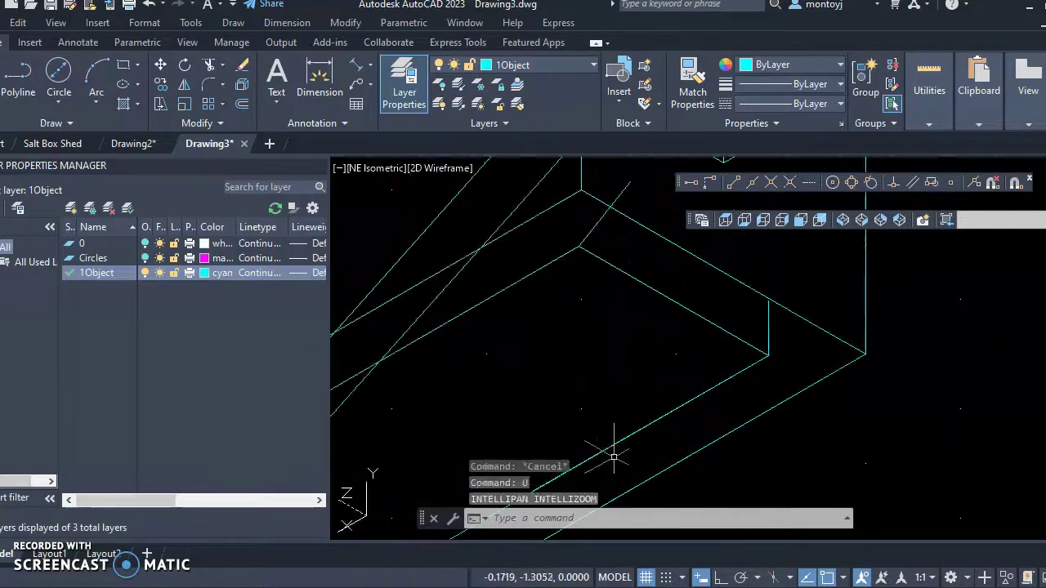
{"action": "left_click", "coordinate": [6, 70]}
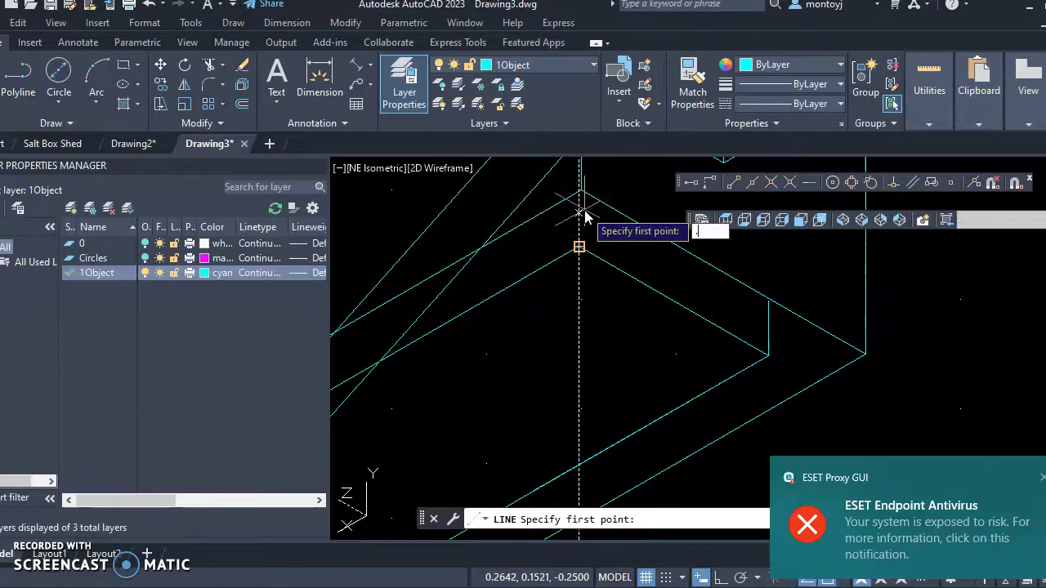
{"action": "type", "text": ".25"}
{"action": "key", "text": "Return"}
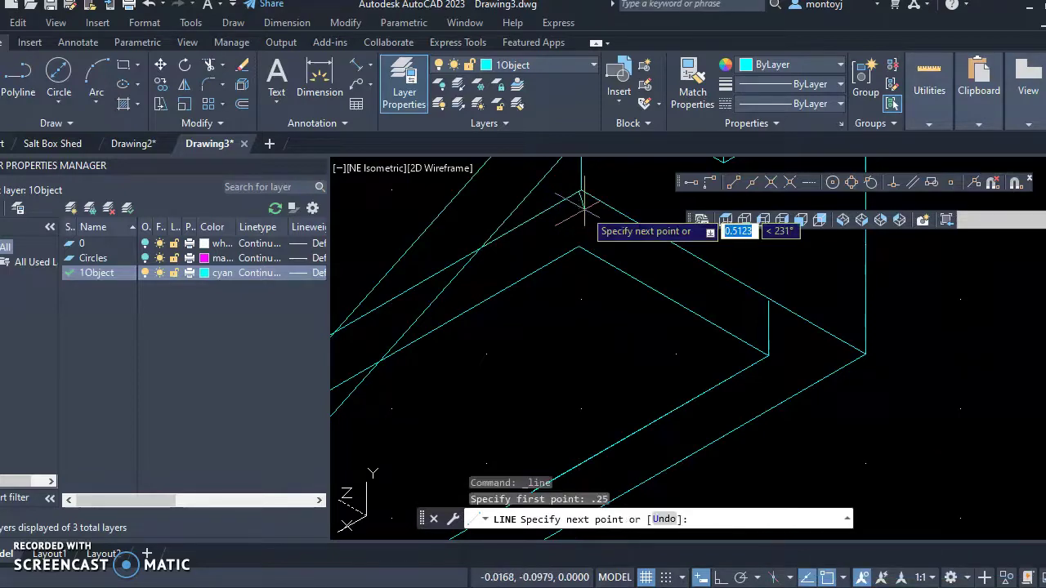
{"action": "scroll", "coordinate": [614, 211], "scroll_direction": "down", "scroll_amount": 2}
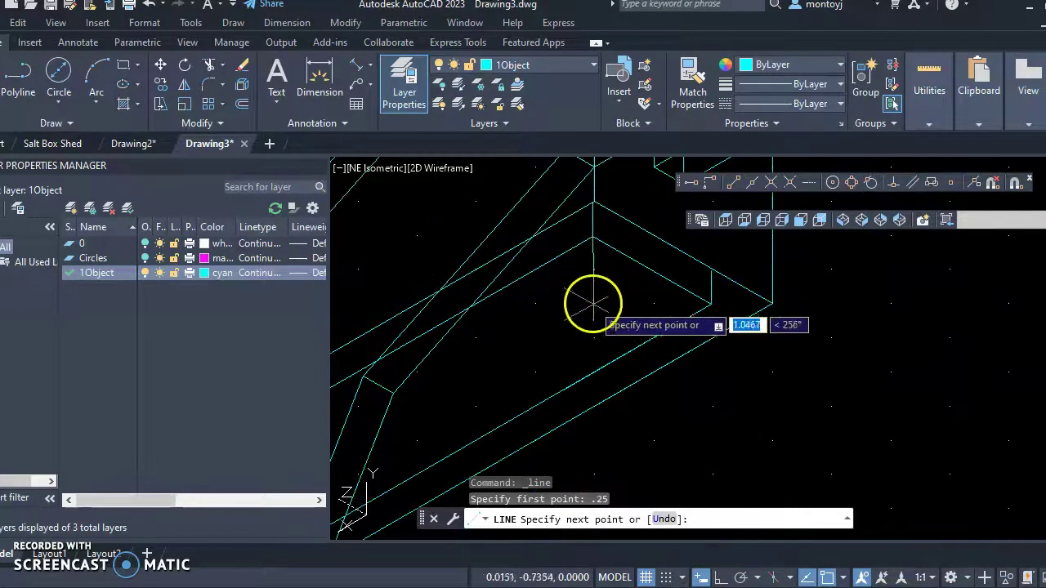
{"action": "scroll", "coordinate": [657, 257], "scroll_direction": "up", "scroll_amount": 2}
{"action": "scroll", "coordinate": [651, 231], "scroll_direction": "down", "scroll_amount": 1}
{"action": "scroll", "coordinate": [626, 335], "scroll_direction": "up", "scroll_amount": 1}
{"action": "scroll", "coordinate": [626, 223], "scroll_direction": "down", "scroll_amount": 6}
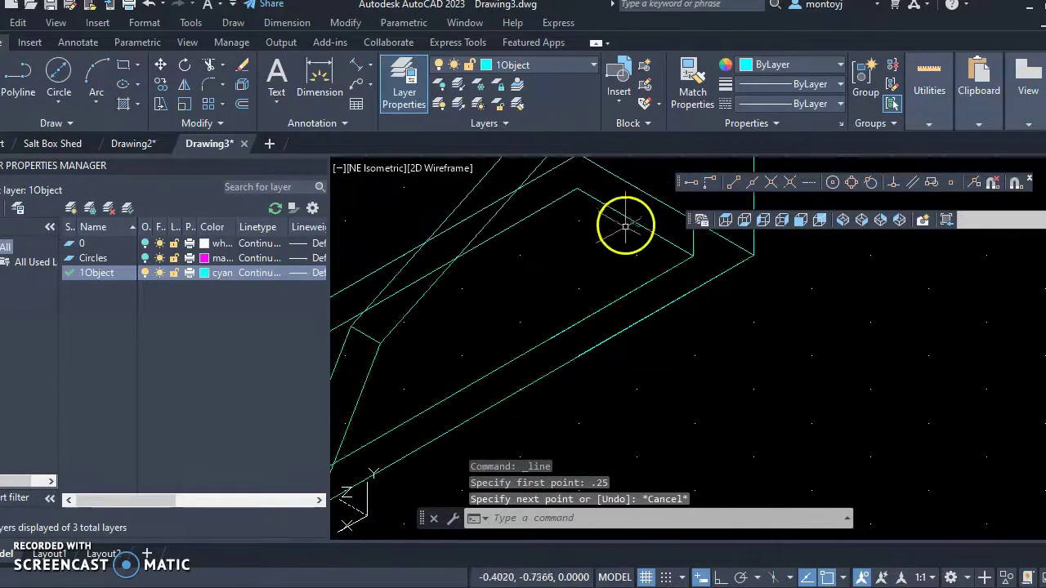
{"action": "key", "text": "Escape"}
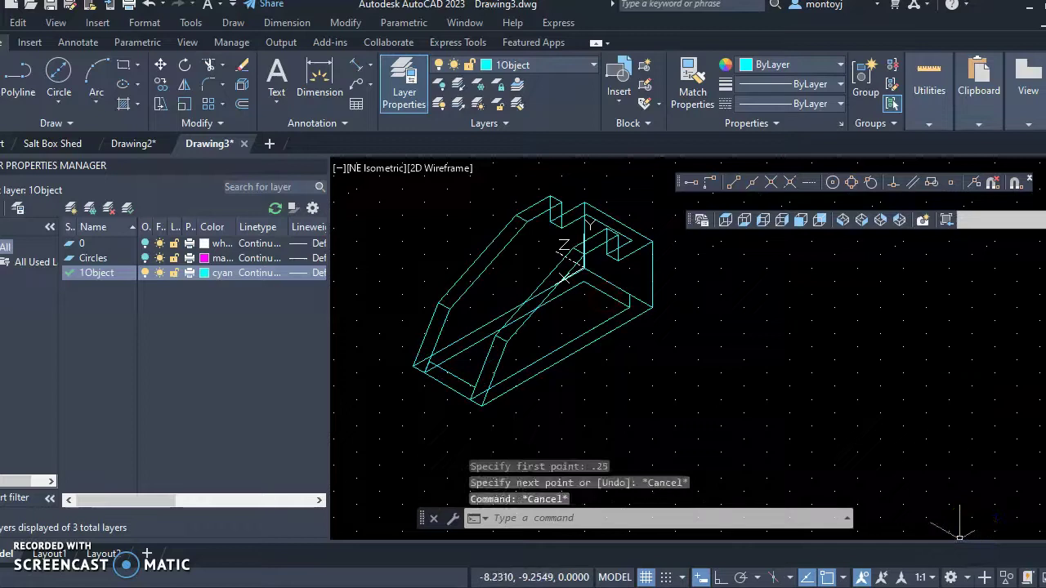
- With ortho on, draw a 0.25 vertical line upward from the inner floor corner at the front plate
{"action": "left_click", "coordinate": [721, 577]}
{"action": "scroll", "coordinate": [596, 277], "scroll_direction": "up", "scroll_amount": 6}
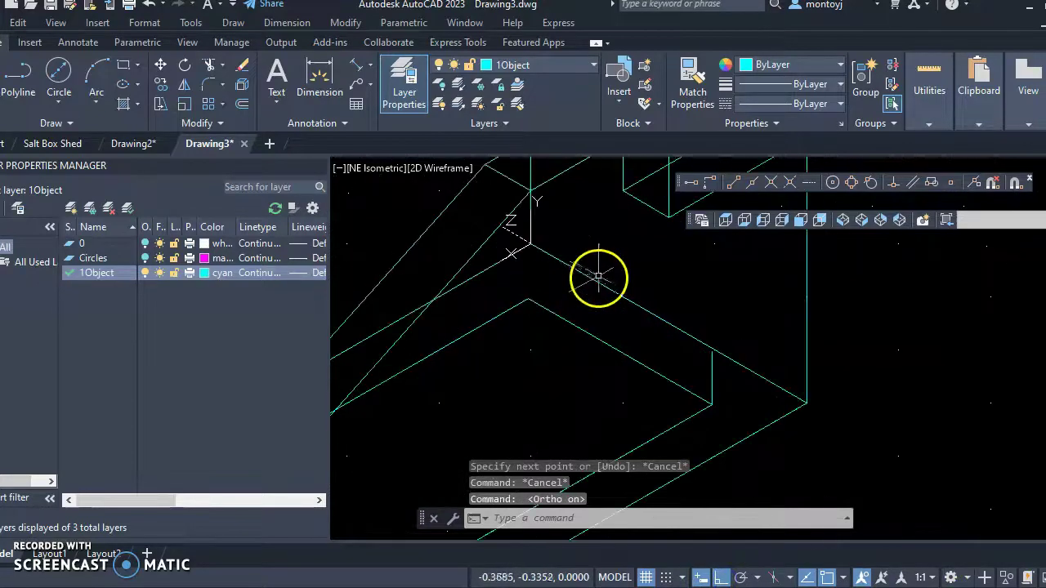
{"action": "middle_click_drag", "start_coordinate": [596, 280], "coordinate": [682, 317]}
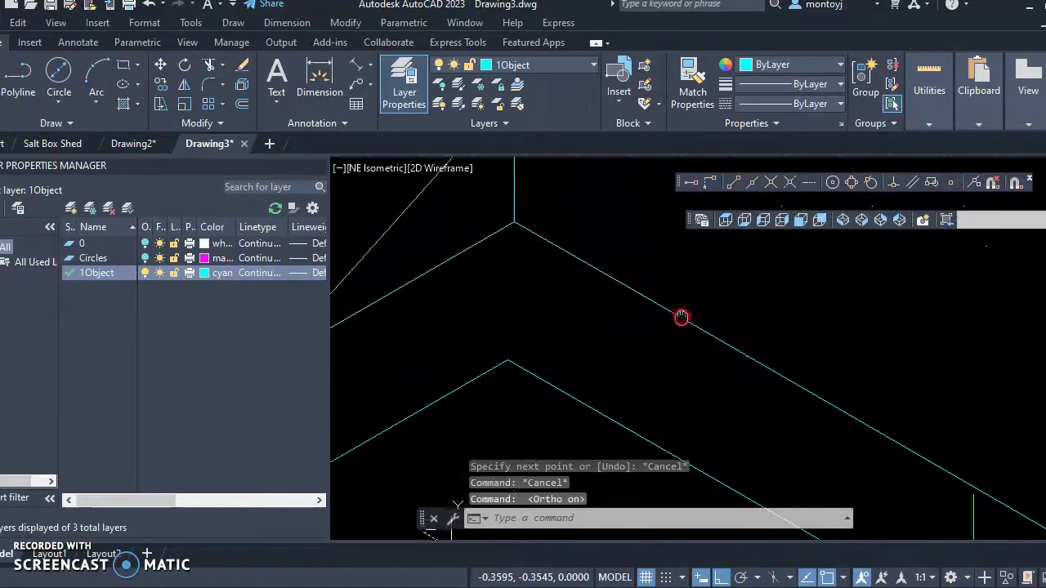
{"action": "left_click", "coordinate": [17, 91]}
{"action": "left_click", "coordinate": [506, 362]}
{"action": "left_click", "coordinate": [508, 285]}
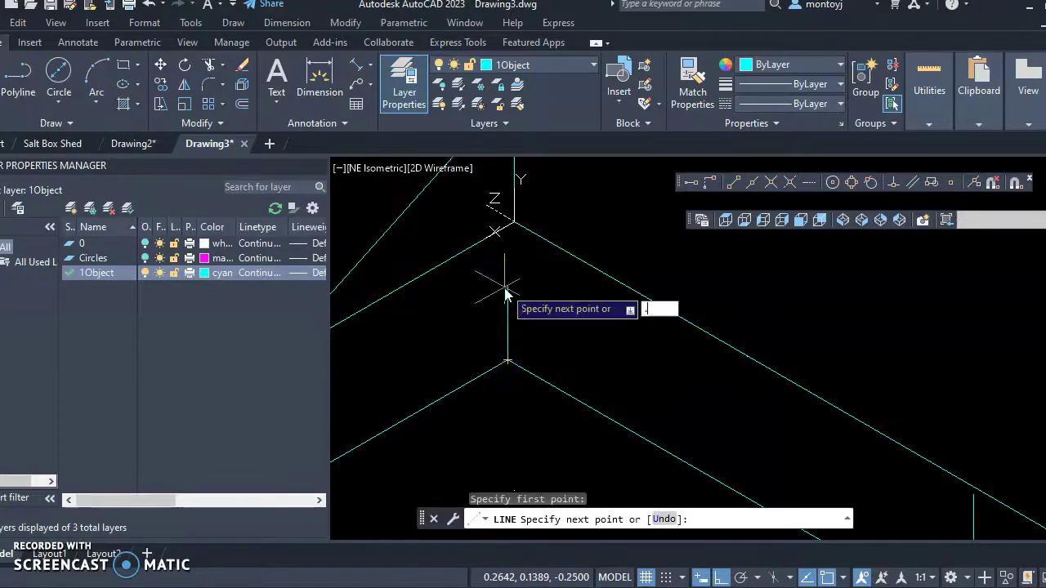
{"action": "type", "text": ".25"}
{"action": "key", "text": "Return"}
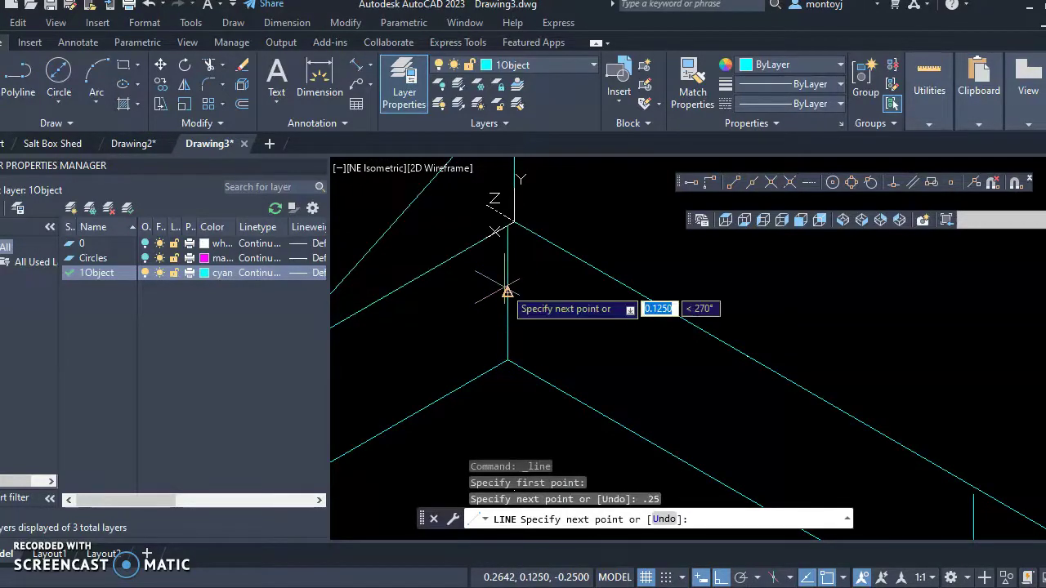
{"action": "key", "text": "Escape"}
- Orbit the model from the NE Isometric view so the slanted open end and both new vertical lines can be seen separately
{"action": "scroll", "coordinate": [820, 308], "scroll_direction": "down", "scroll_amount": 4}
{"action": "mouse_move", "coordinate": [785, 387]}
{"action": "middle_mouse_down"}
{"action": "mouse_move", "coordinate": [768, 282]}
{"action": "mouse_move", "coordinate": [778, 257]}
{"action": "middle_mouse_up"}
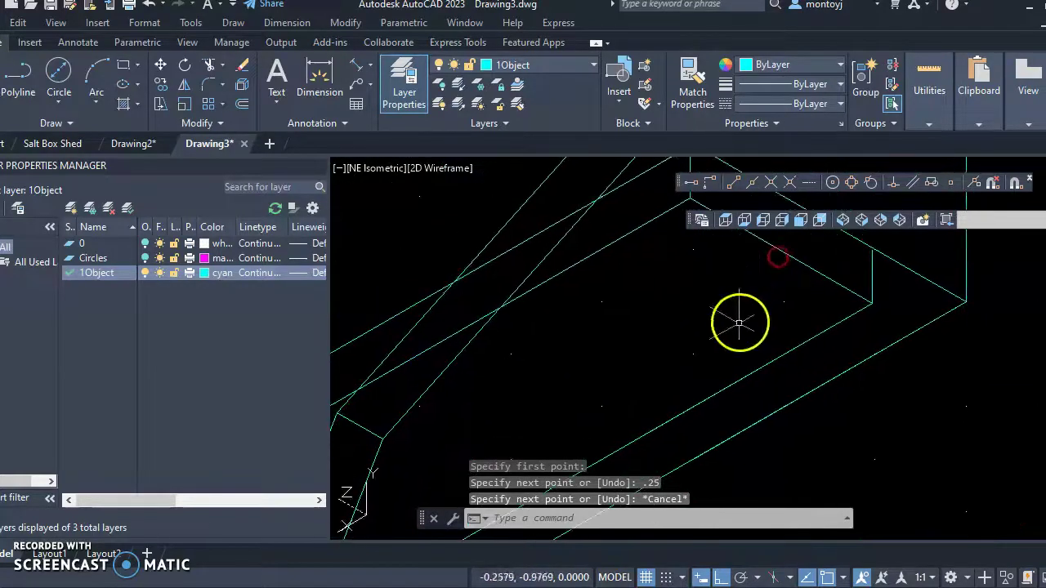
{"action": "scroll", "coordinate": [739, 324], "scroll_direction": "down", "scroll_amount": 3}
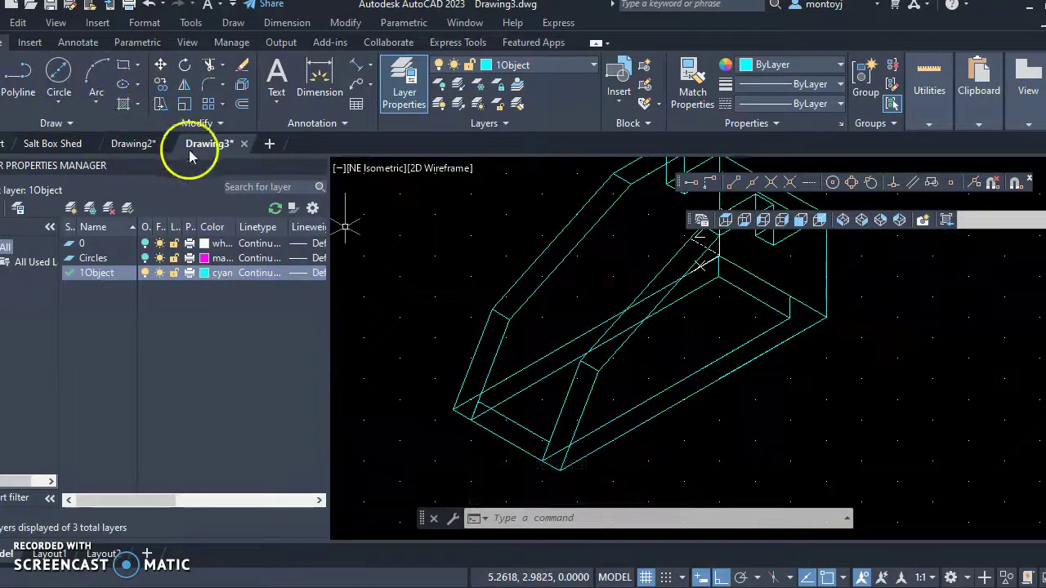
{"action": "left_click", "coordinate": [55, 23]}
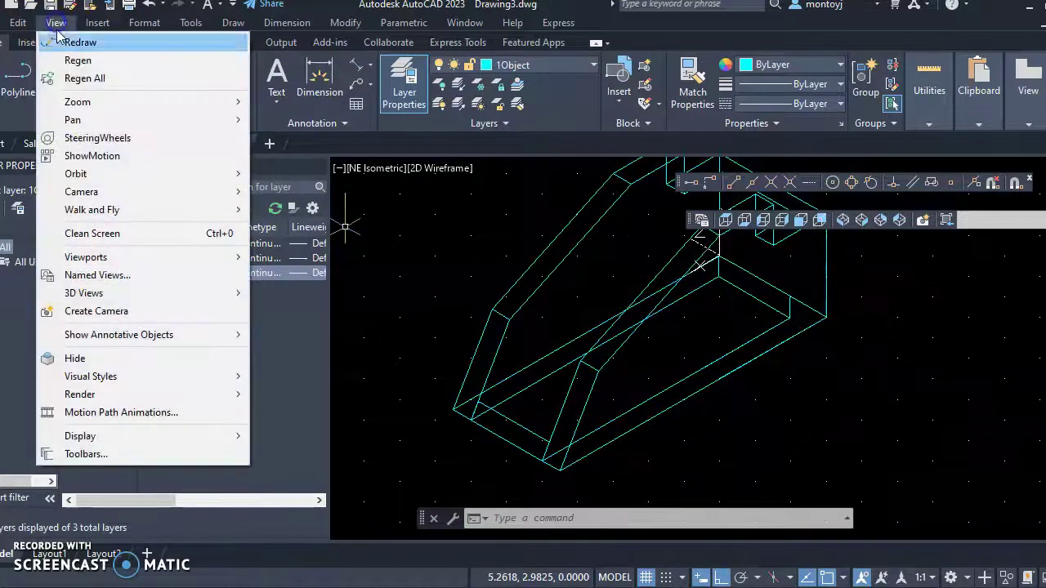
{"action": "left_click", "coordinate": [103, 172]}
{"action": "left_click", "coordinate": [327, 174]}
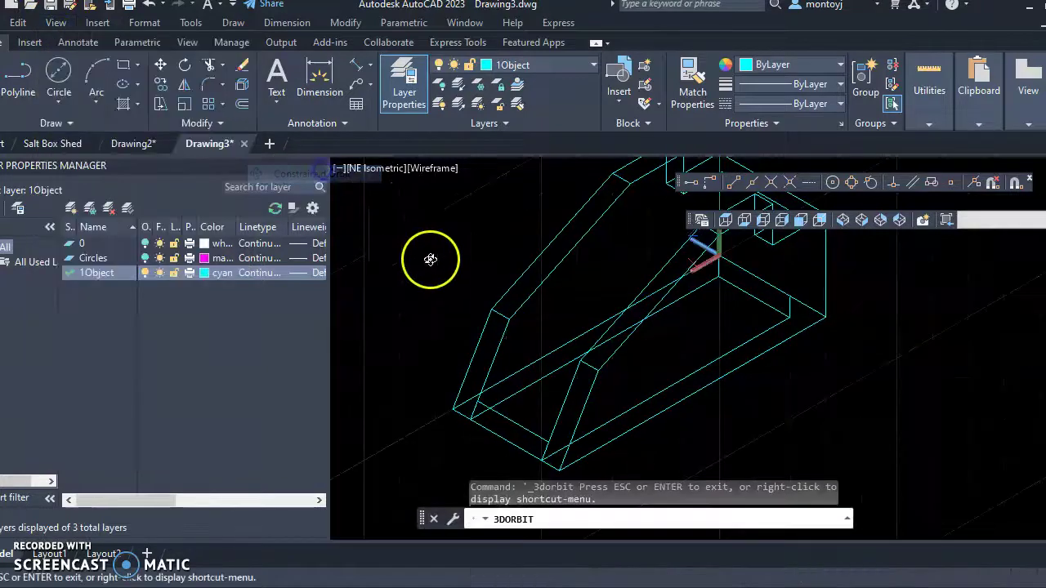
{"action": "left_click_drag", "start_coordinate": [420, 318], "coordinate": [532, 378]}
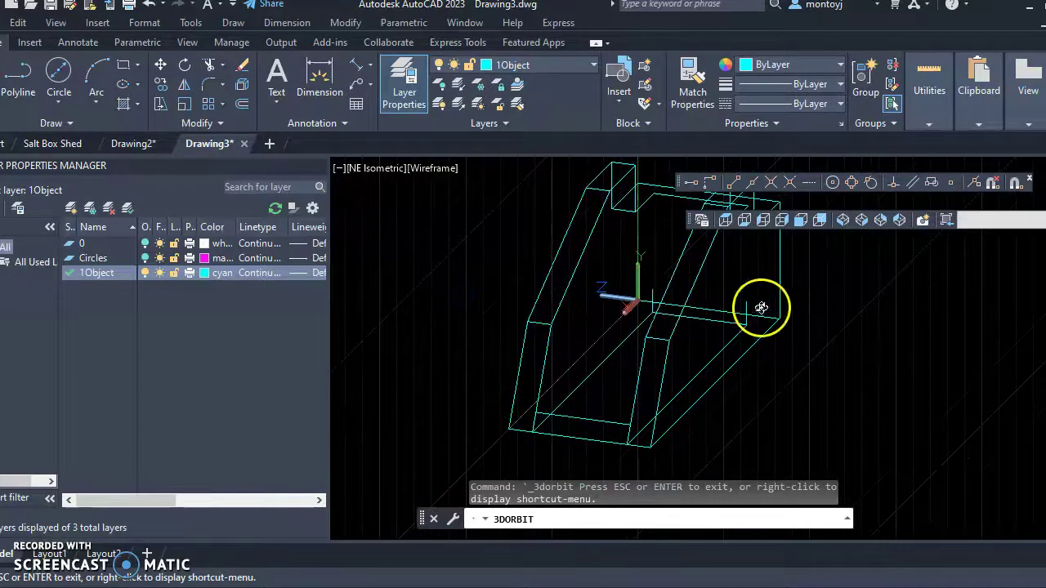
- Try to draw a line from the open end's cross line at the front plate to the top of that plate's 0.25 vertical line
{"action": "left_click", "coordinate": [0, 79]}
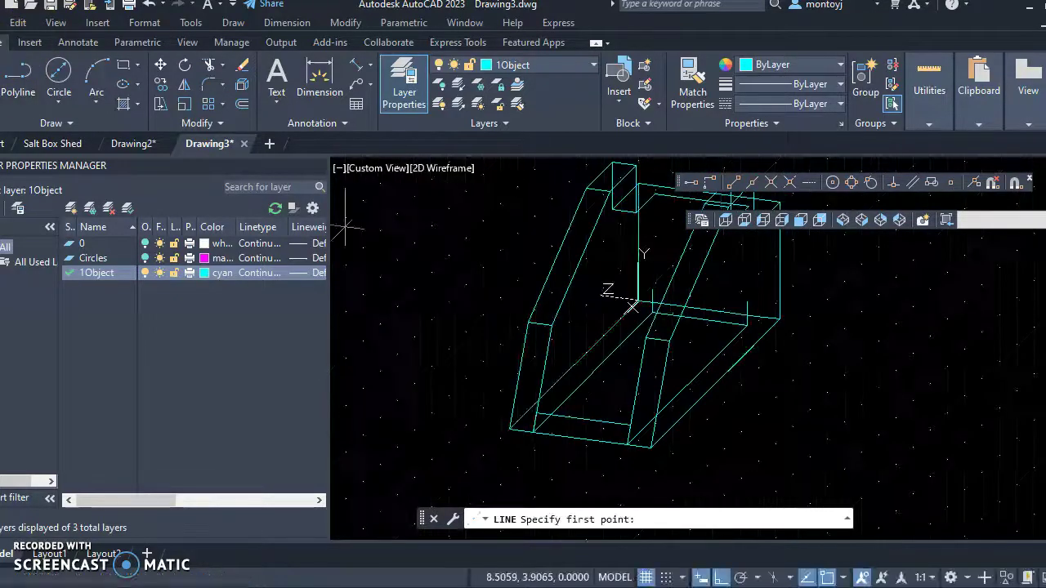
{"action": "left_click", "coordinate": [537, 413]}
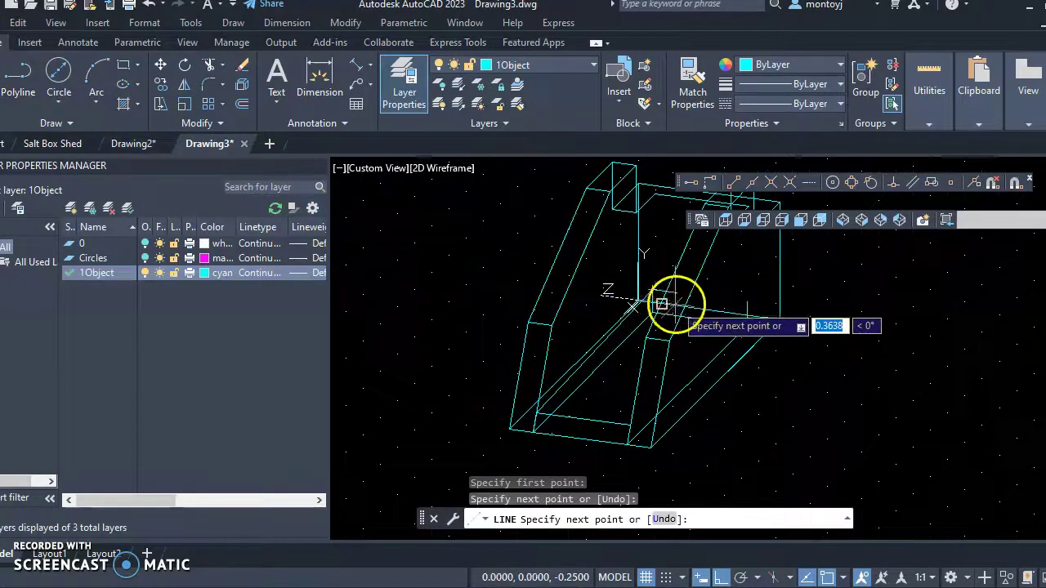
{"action": "key", "text": "Escape"}
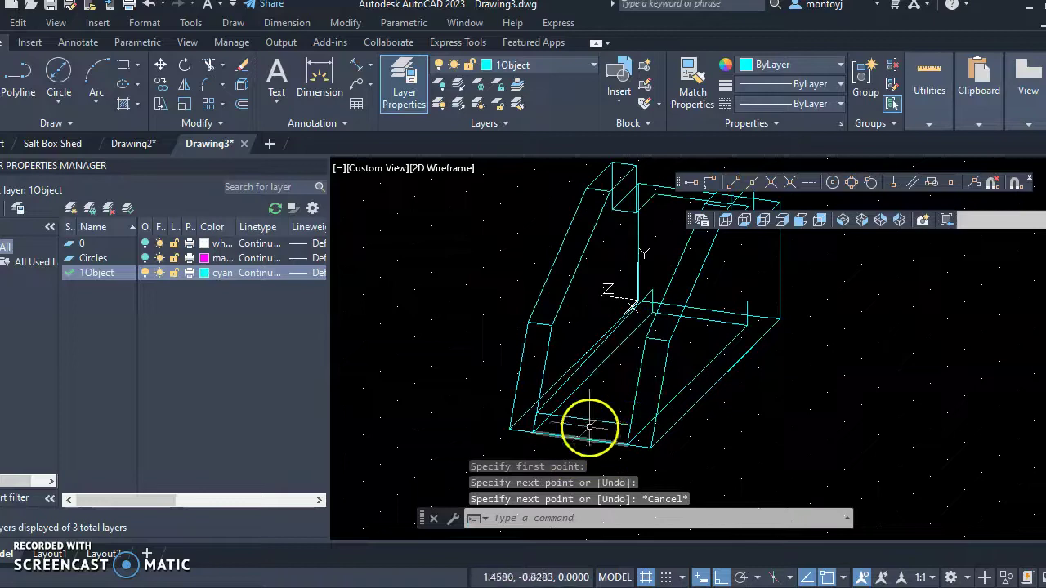
- Try to draw a line from the top of the rear plate's 0.25 vertical line to the open end's cross line
{"action": "scroll", "coordinate": [589, 426], "scroll_direction": "up", "scroll_amount": 3}
{"action": "scroll", "coordinate": [523, 401], "scroll_direction": "down", "scroll_amount": 2}
{"action": "scroll", "coordinate": [635, 257], "scroll_direction": "up", "scroll_amount": 2}
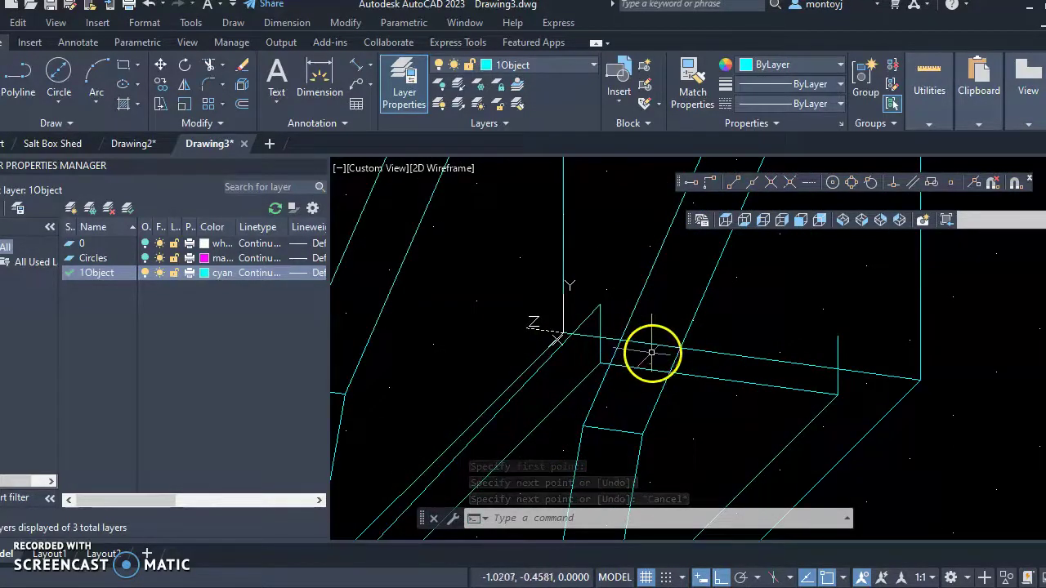
{"action": "scroll", "coordinate": [699, 320], "scroll_direction": "down", "scroll_amount": 2}
{"action": "type", "text": "l"}
{"action": "key", "text": "Return"}
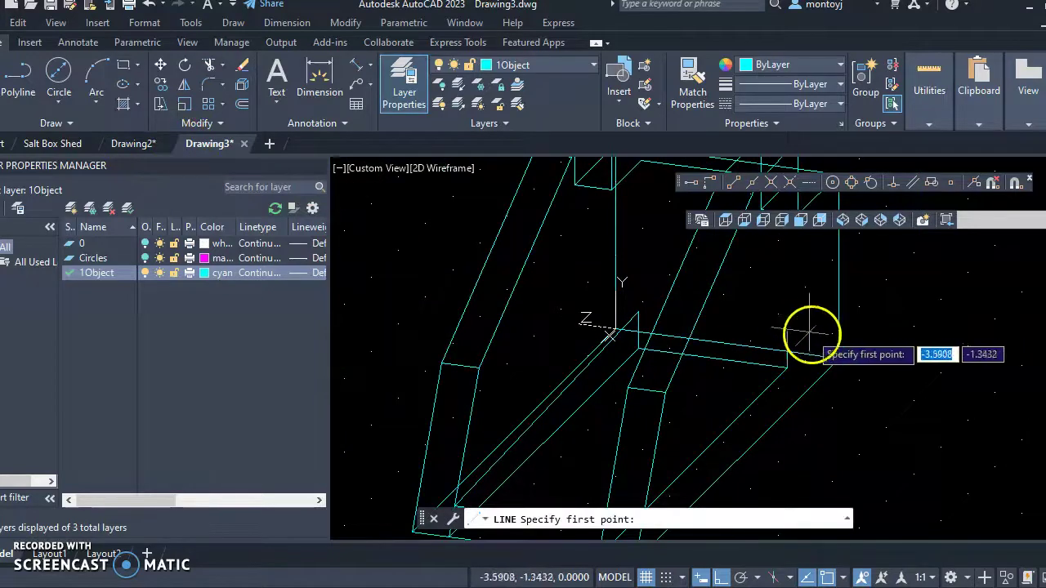
{"action": "left_click", "coordinate": [788, 331]}
{"action": "middle_click_drag", "start_coordinate": [719, 415], "coordinate": [739, 327]}
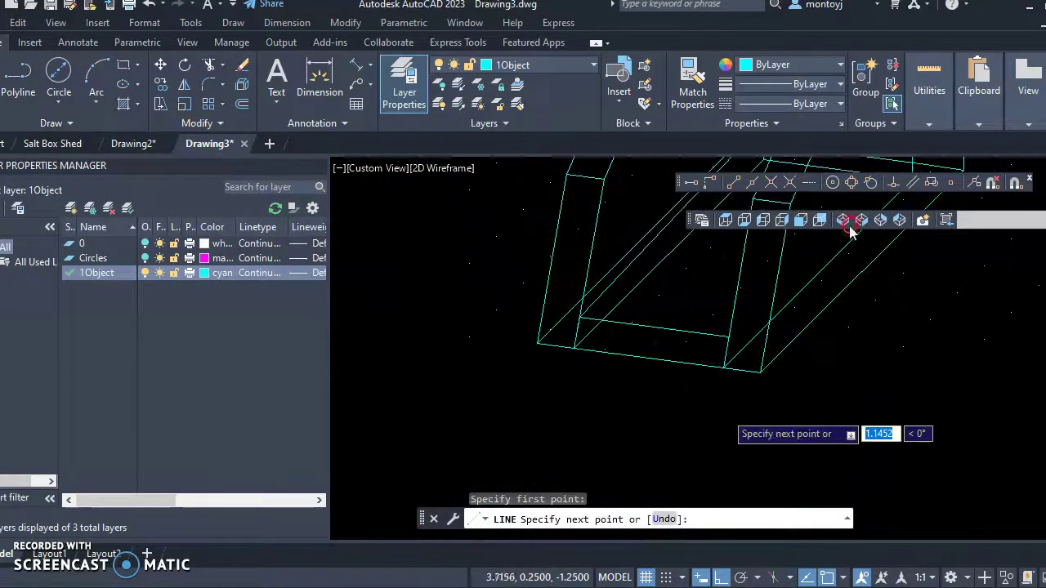
{"action": "left_click", "coordinate": [728, 336]}
{"action": "key", "text": "Escape"}
- Undo the two lines drawn between the vertical lines and the open end's cross line
{"action": "middle_click_drag", "start_coordinate": [784, 414], "coordinate": [694, 522]}
{"action": "scroll", "coordinate": [829, 347], "scroll_direction": "up", "scroll_amount": 2}
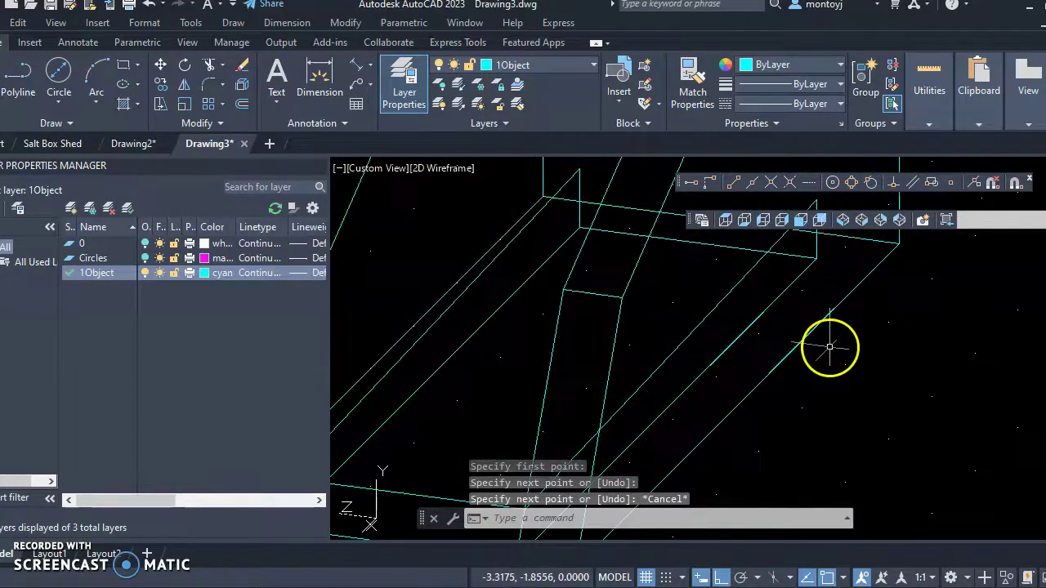
{"action": "scroll", "coordinate": [829, 347], "scroll_direction": "down", "scroll_amount": 2}
{"action": "middle_click_drag", "start_coordinate": [754, 414], "coordinate": [747, 366]}
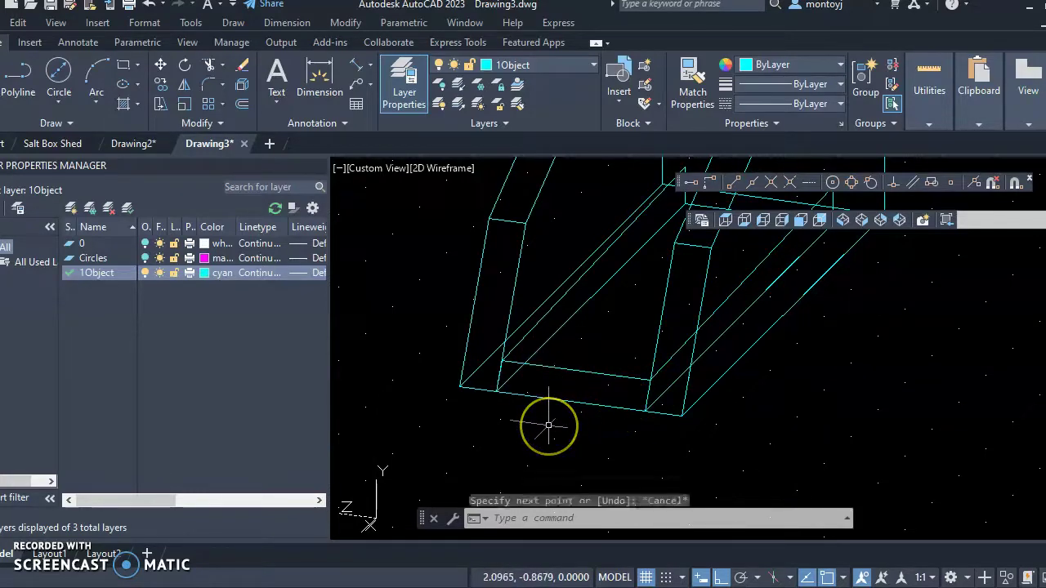
{"action": "type", "text": "u"}
{"action": "key", "text": "Return"}
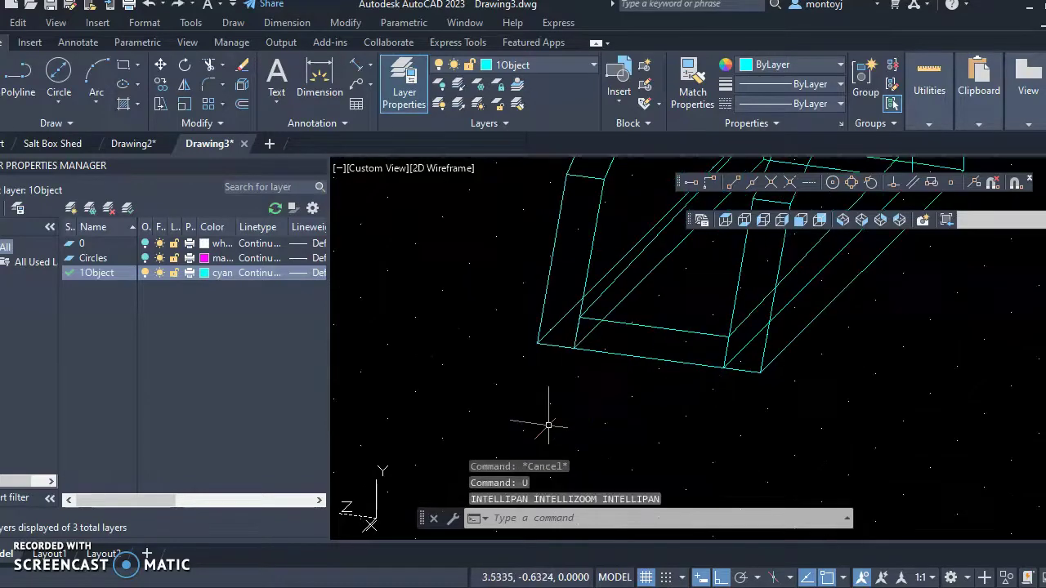
{"action": "scroll", "coordinate": [548, 425], "scroll_direction": "down", "scroll_amount": 3}
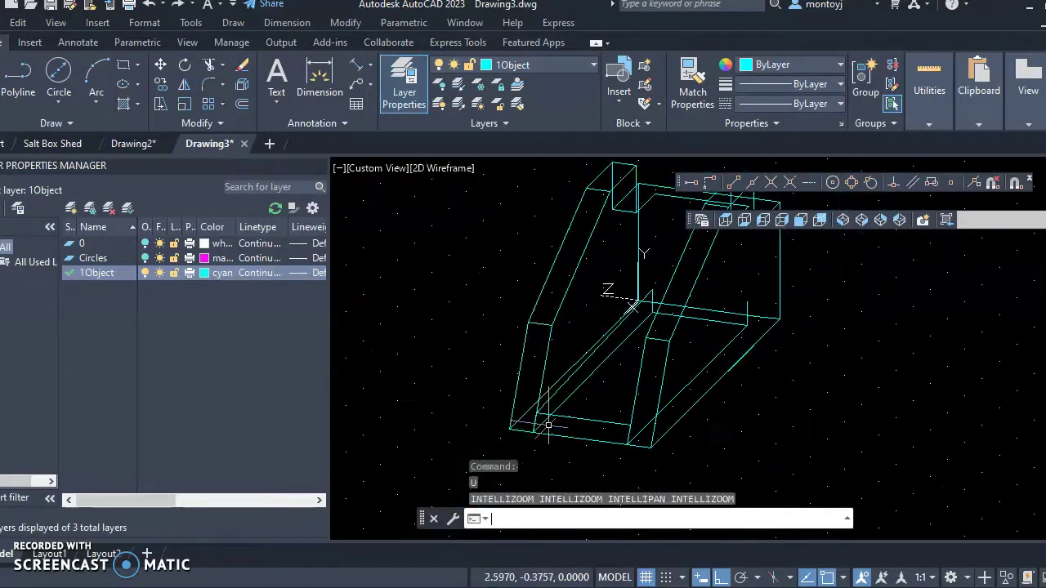
{"action": "left_click", "coordinate": [617, 348]}
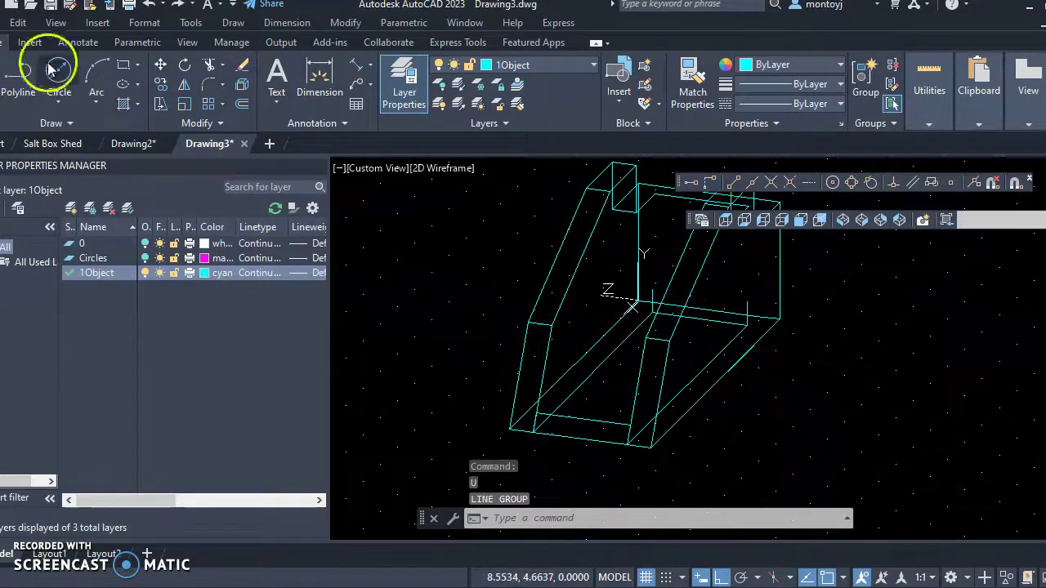
{"action": "key", "text": "Escape"}
- Try to copy the rear plate's 0.25 vertical line, using the top of the front plate's vertical line as base point
{"action": "left_click", "coordinate": [160, 85]}
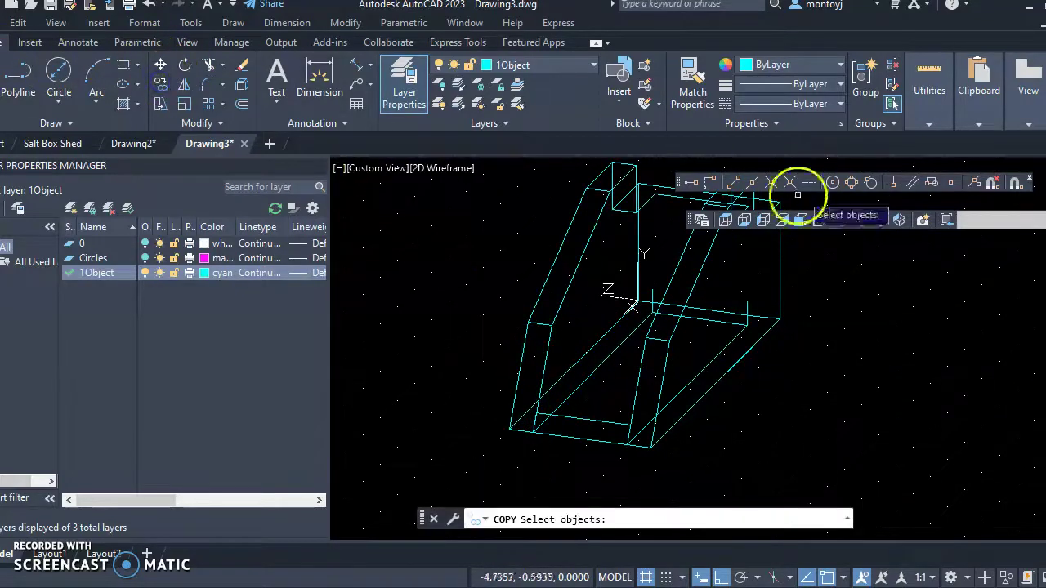
{"action": "left_click", "coordinate": [651, 291]}
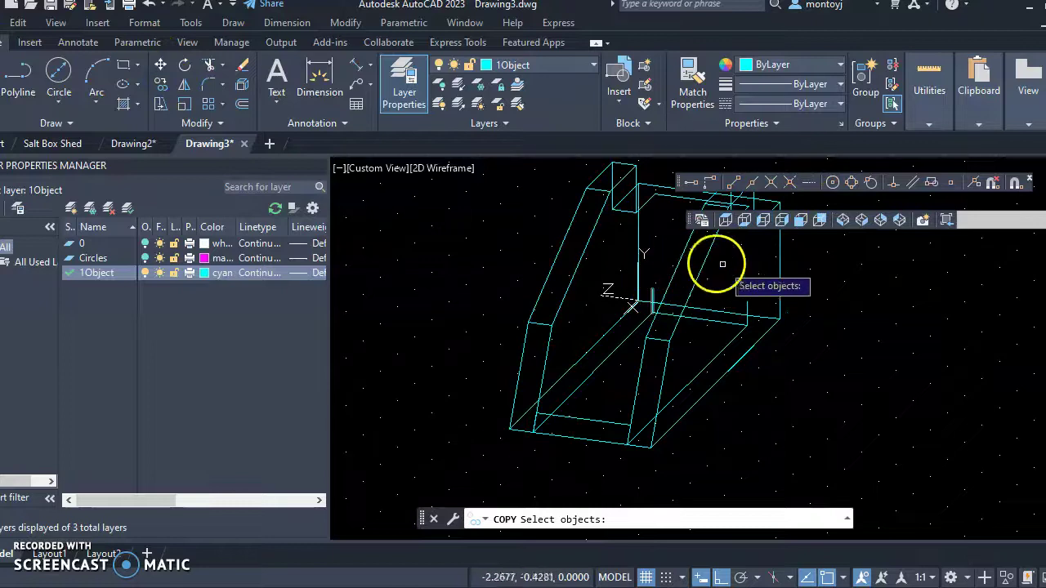
{"action": "left_click", "coordinate": [757, 299]}
{"action": "left_click", "coordinate": [695, 276]}
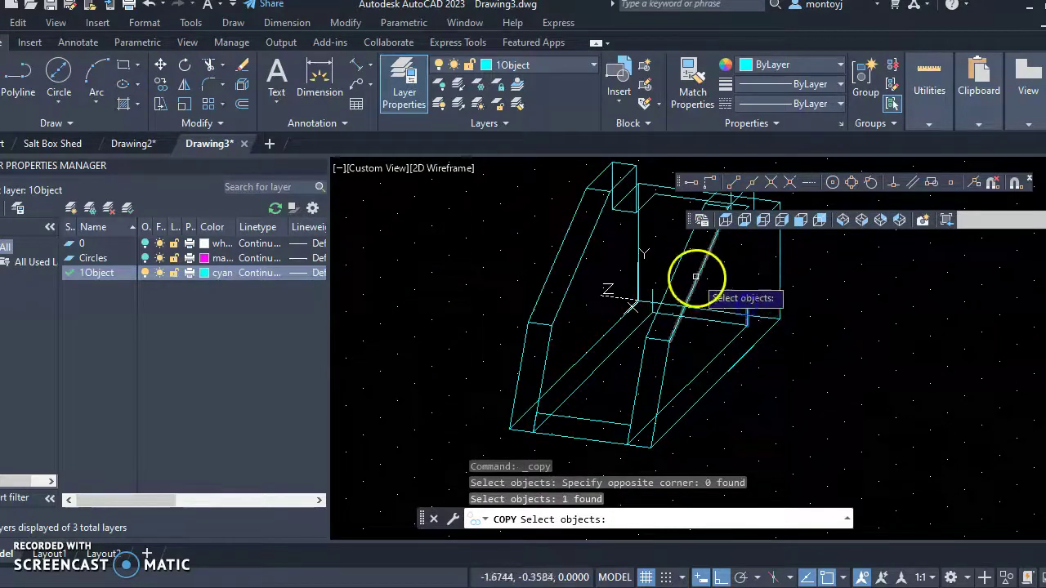
{"action": "key", "text": "Return"}
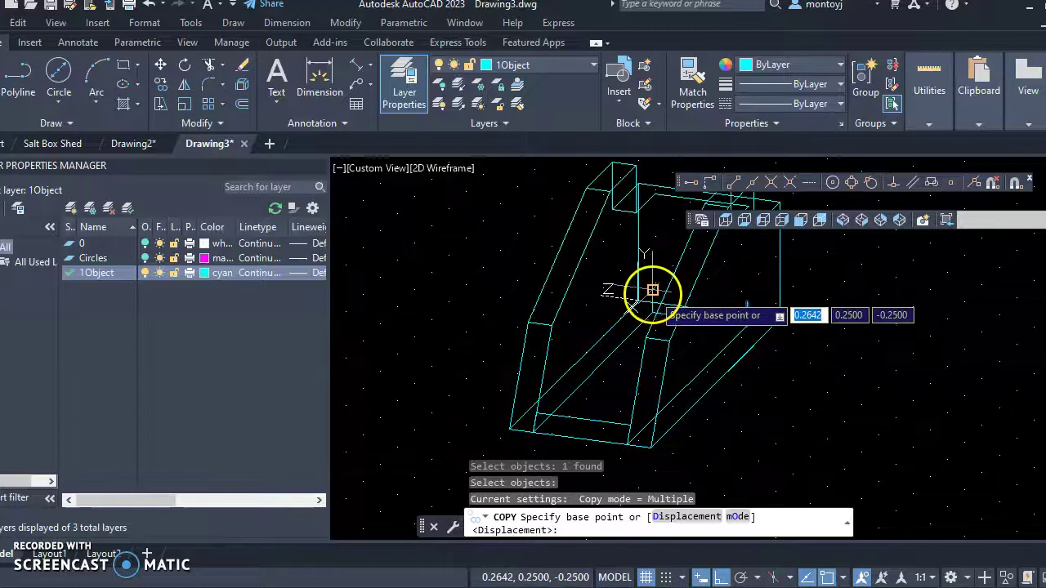
{"action": "left_click", "coordinate": [651, 286]}
{"action": "left_click", "coordinate": [659, 275]}
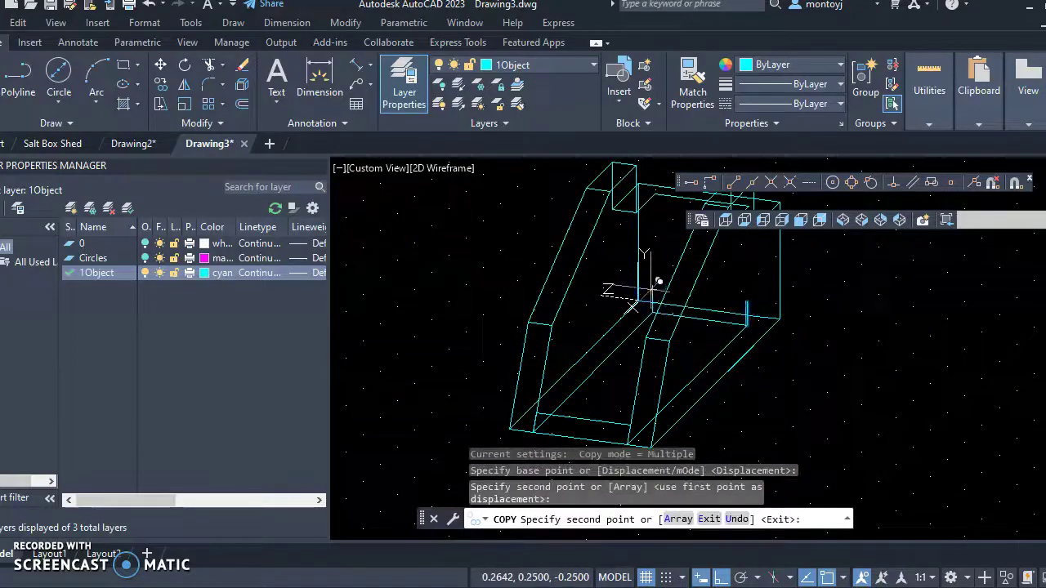
{"action": "left_click", "coordinate": [652, 288]}
{"action": "key", "text": "Escape"}
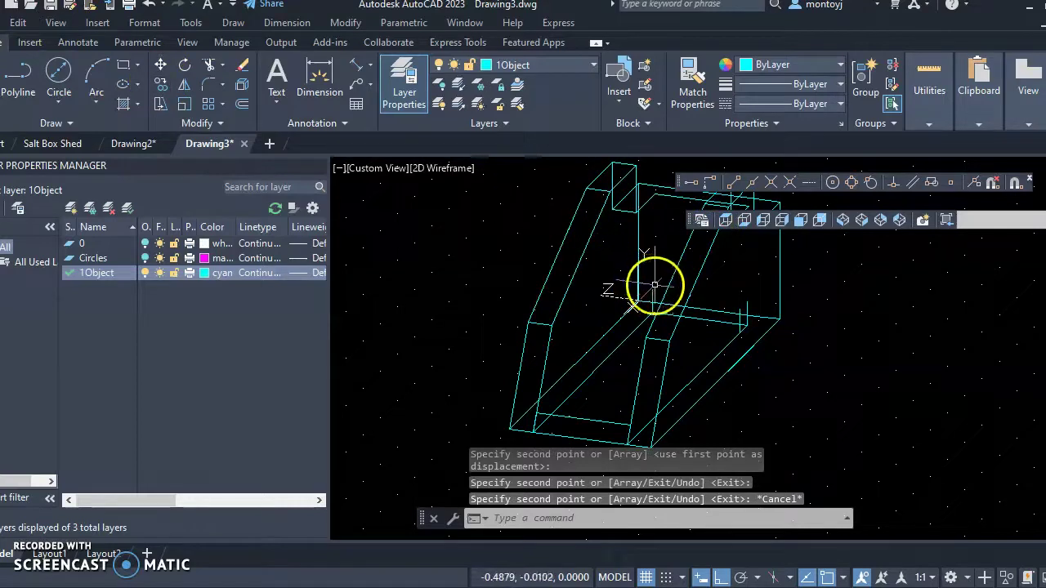
- Copy both 0.25 vertical lines from the rear plate's inner floor corner to its inner bottom corner at the slanted open end
{"action": "key", "text": "Return"}
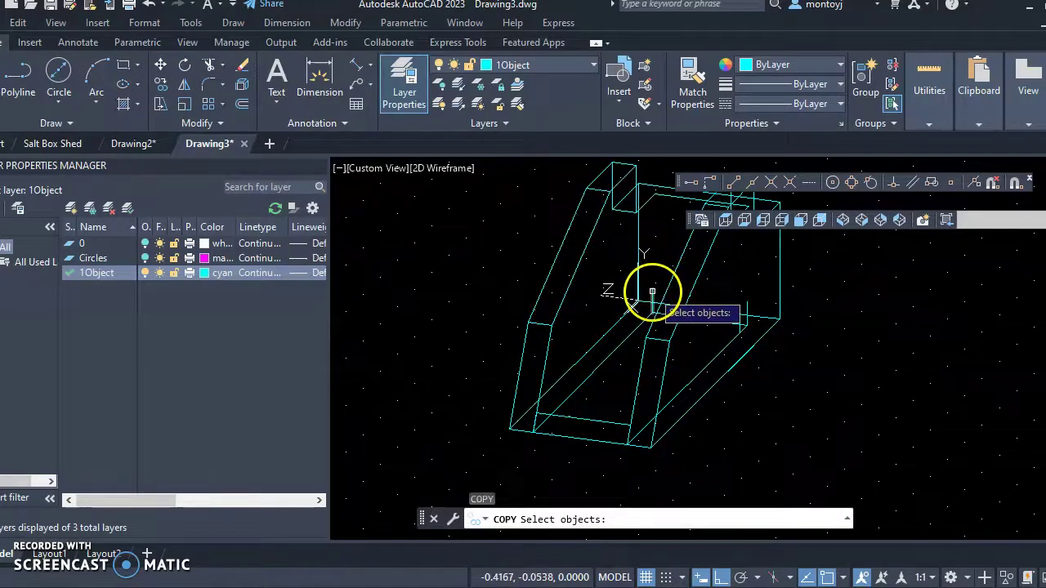
{"action": "left_click", "coordinate": [652, 292]}
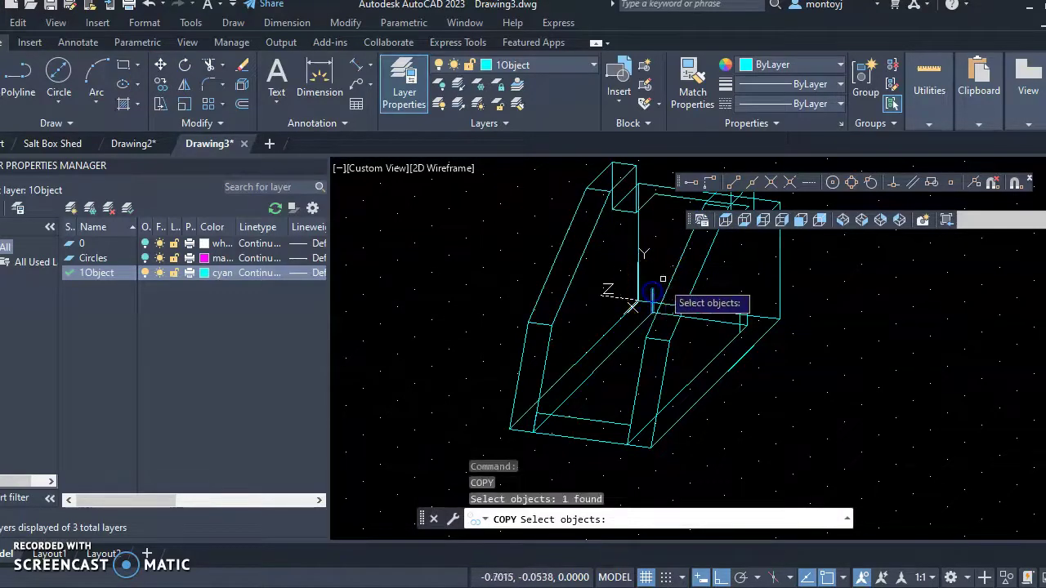
{"action": "left_click", "coordinate": [745, 305]}
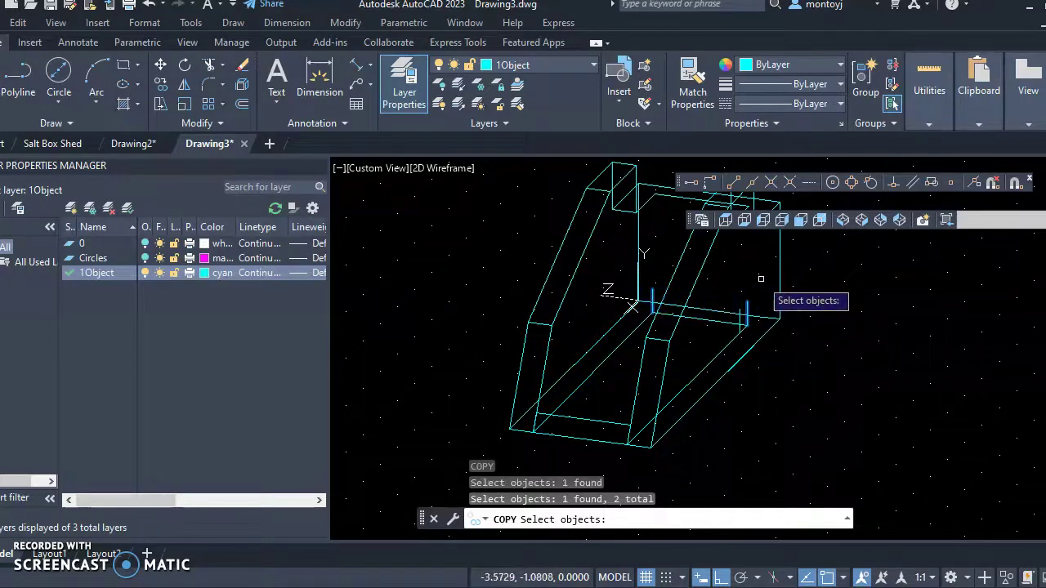
{"action": "key", "text": "Return"}
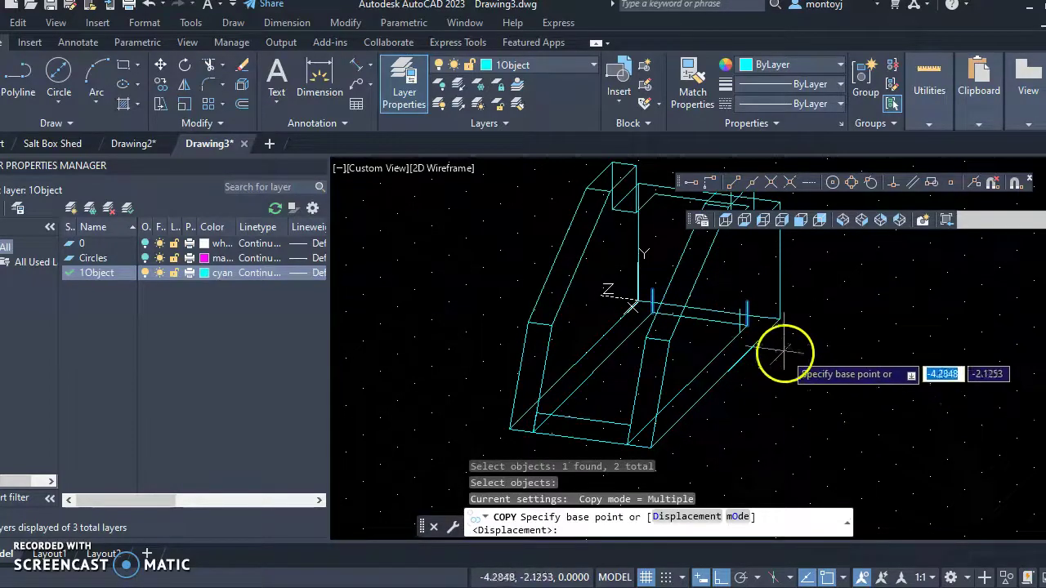
{"action": "left_click", "coordinate": [745, 329]}
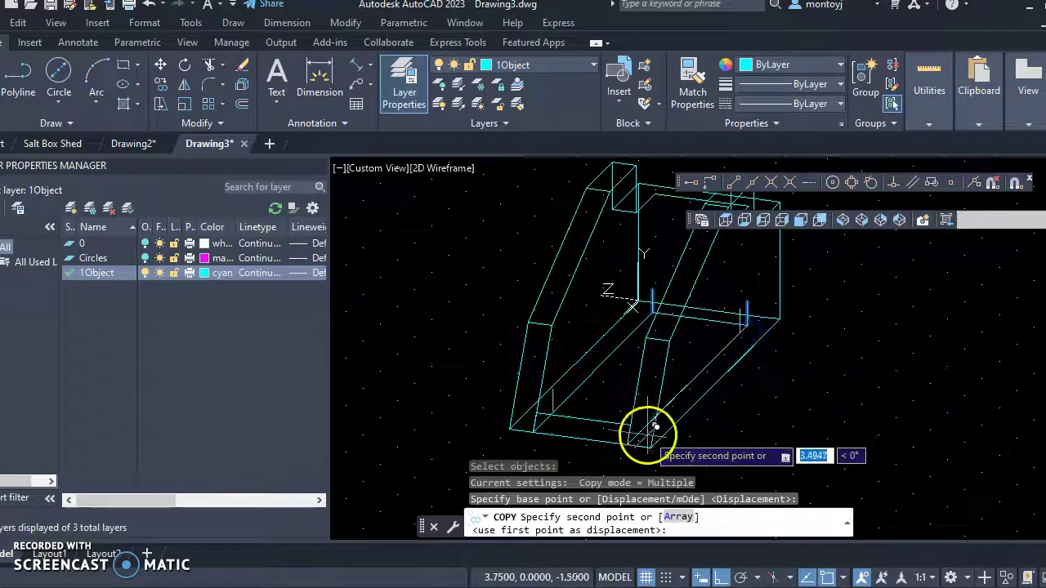
{"action": "left_click", "coordinate": [626, 445]}
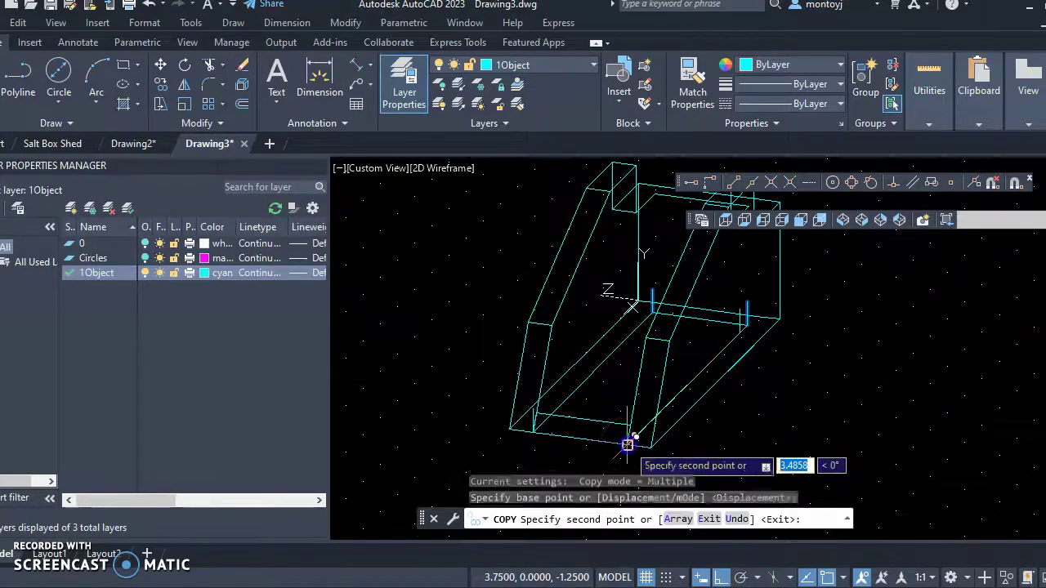
{"action": "key", "text": "Escape"}
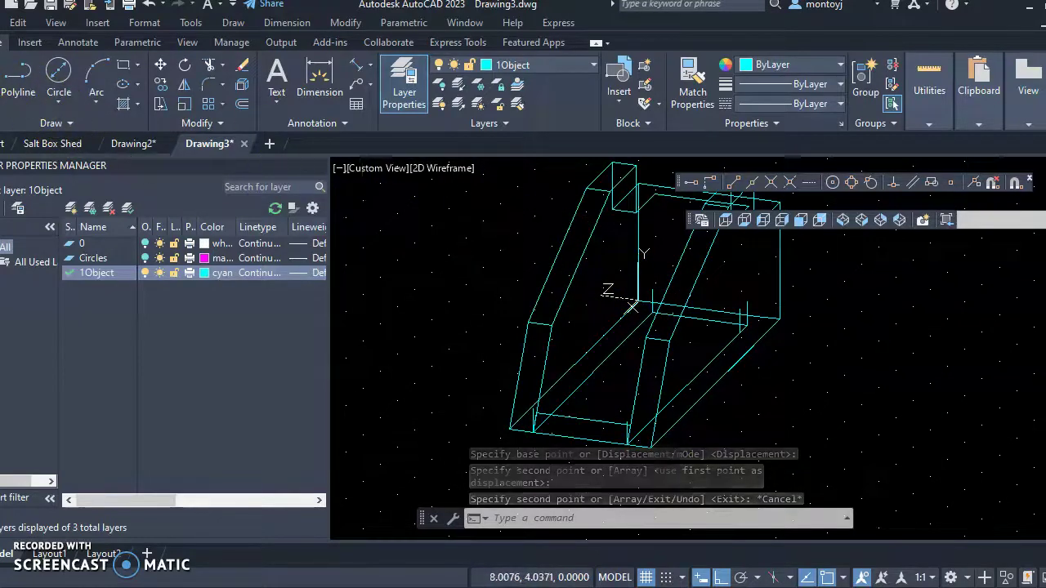
- Draw a line joining the tops of the front plate's two 0.25 vertical lines, from the open end to the inner floor corner
{"action": "left_click", "coordinate": [0, 78]}
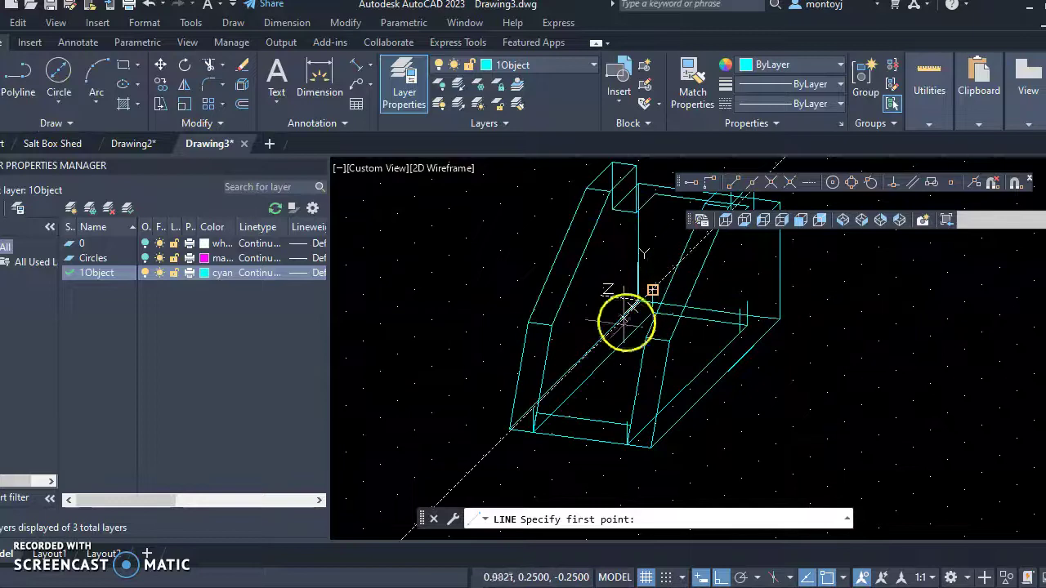
{"action": "scroll", "coordinate": [554, 389], "scroll_direction": "up", "scroll_amount": 4}
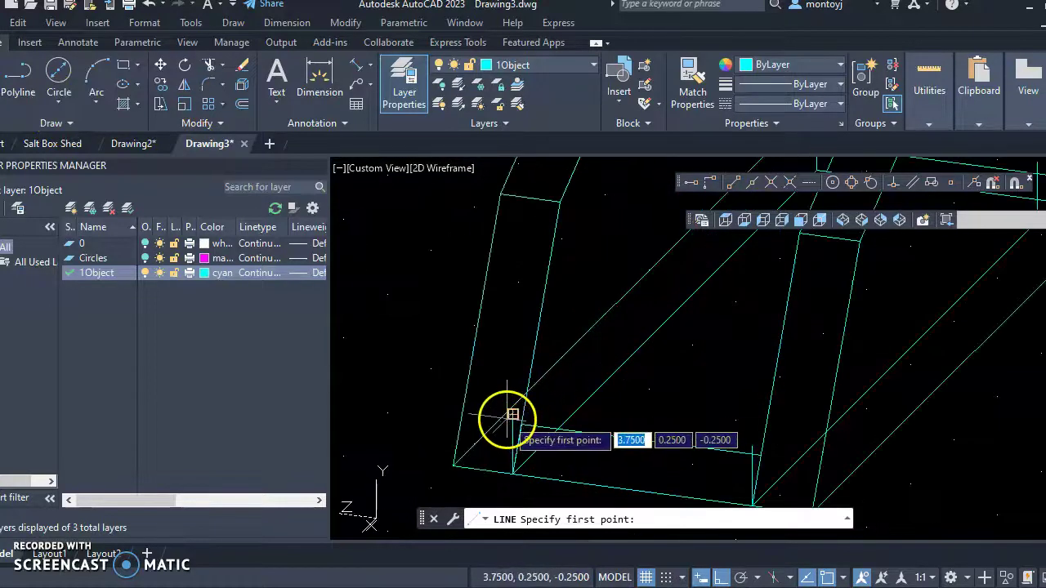
{"action": "left_click", "coordinate": [508, 418]}
{"action": "middle_click_drag", "start_coordinate": [635, 336], "coordinate": [542, 464]}
{"action": "left_click", "coordinate": [710, 237]}
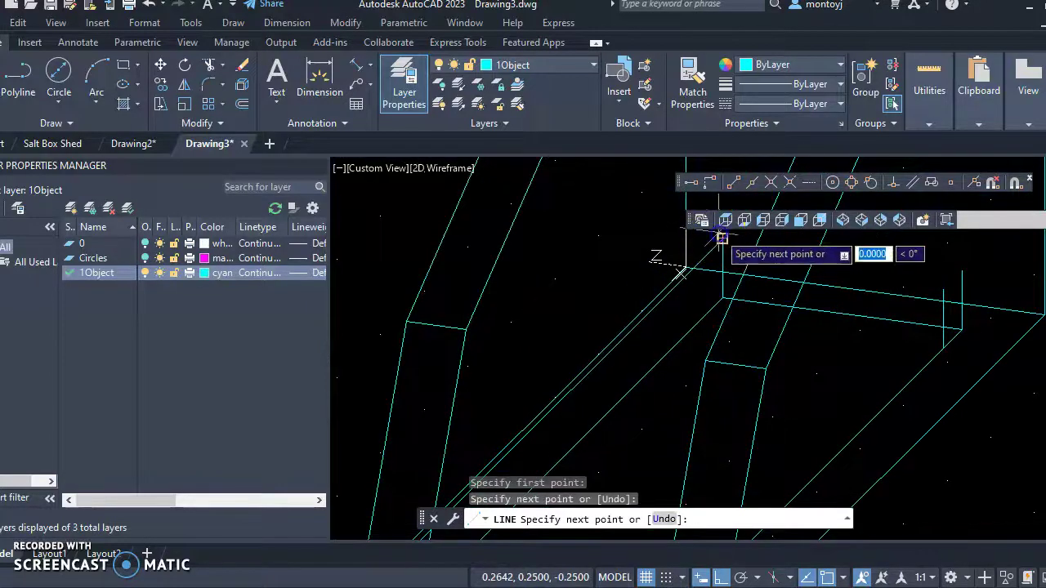
{"action": "key", "text": "Escape"}
{"action": "scroll", "coordinate": [747, 269], "scroll_direction": "down", "scroll_amount": 3}
{"action": "scroll", "coordinate": [673, 373], "scroll_direction": "down", "scroll_amount": 2}
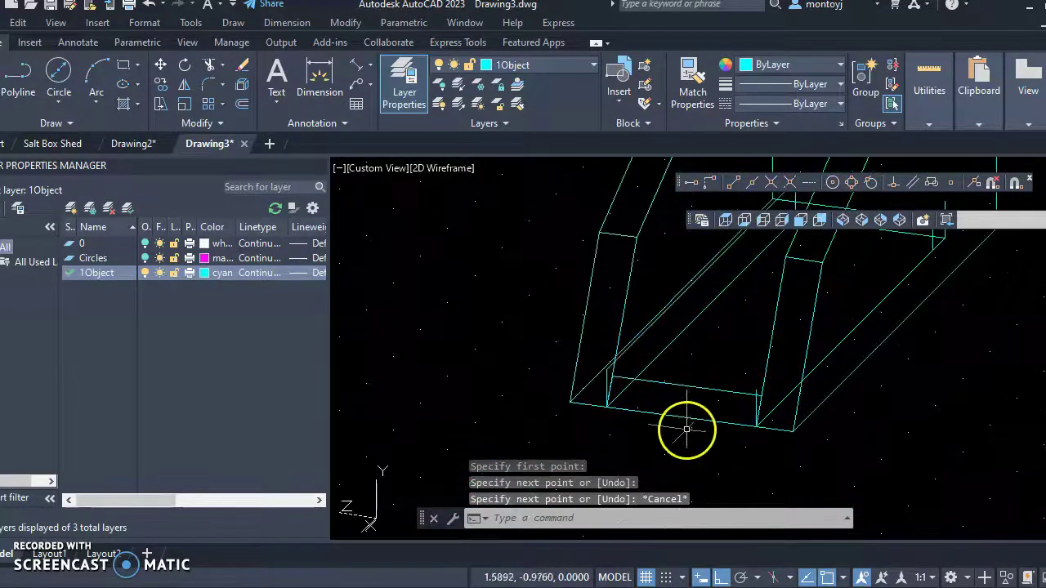
- Draw a line from the top of the rear plate's open-end vertical line to the top of the stray vertical line near its inner floor corner
{"action": "middle_click_drag", "start_coordinate": [684, 427], "coordinate": [586, 420]}
{"action": "key", "text": "Return"}
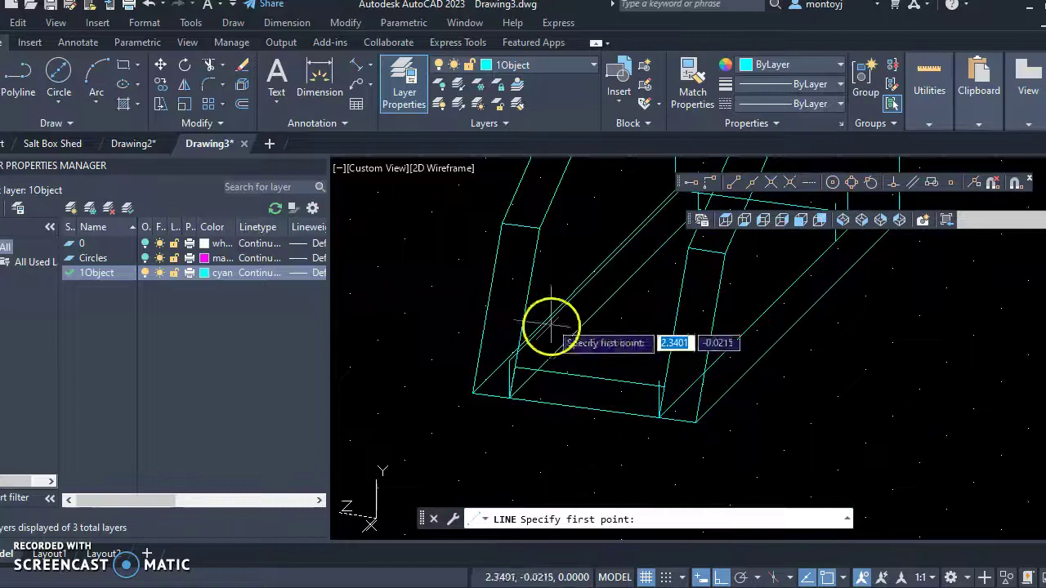
{"action": "scroll", "coordinate": [621, 351], "scroll_direction": "up", "scroll_amount": 4}
{"action": "left_click", "coordinate": [772, 398]}
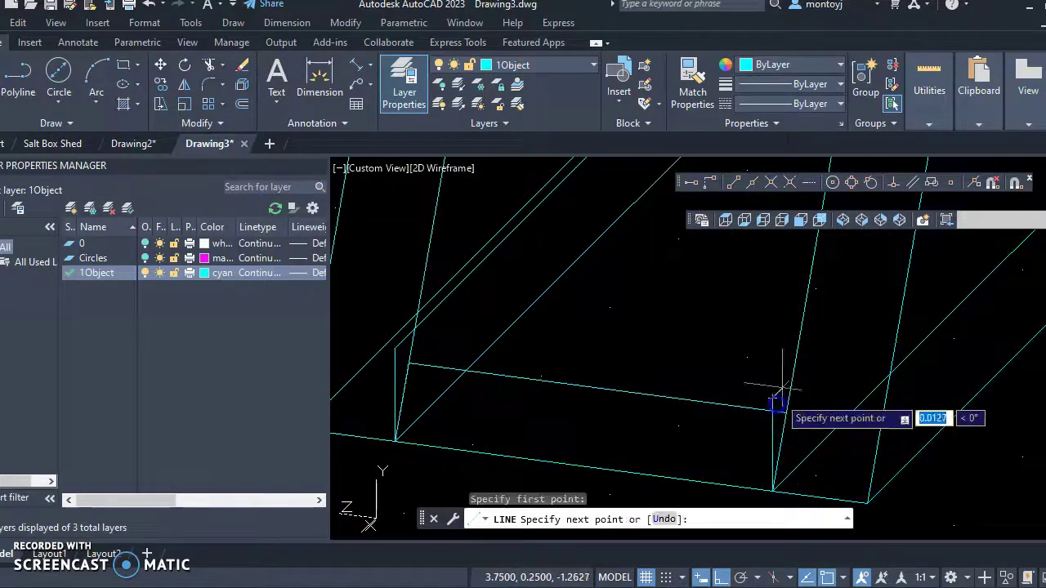
{"action": "scroll", "coordinate": [654, 400], "scroll_direction": "up", "scroll_amount": 3}
{"action": "scroll", "coordinate": [715, 339], "scroll_direction": "down", "scroll_amount": 3}
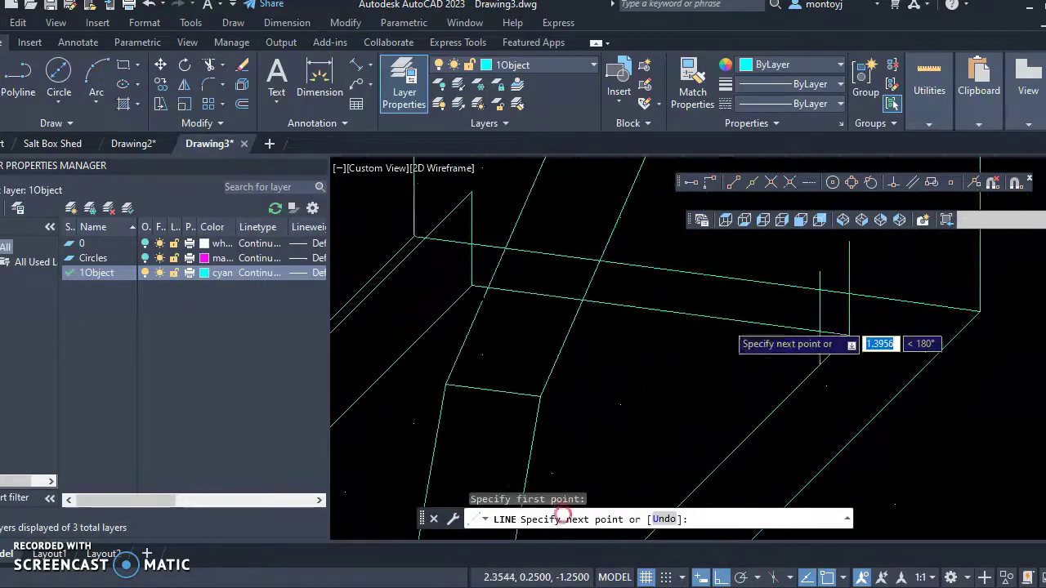
{"action": "left_click", "coordinate": [819, 270]}
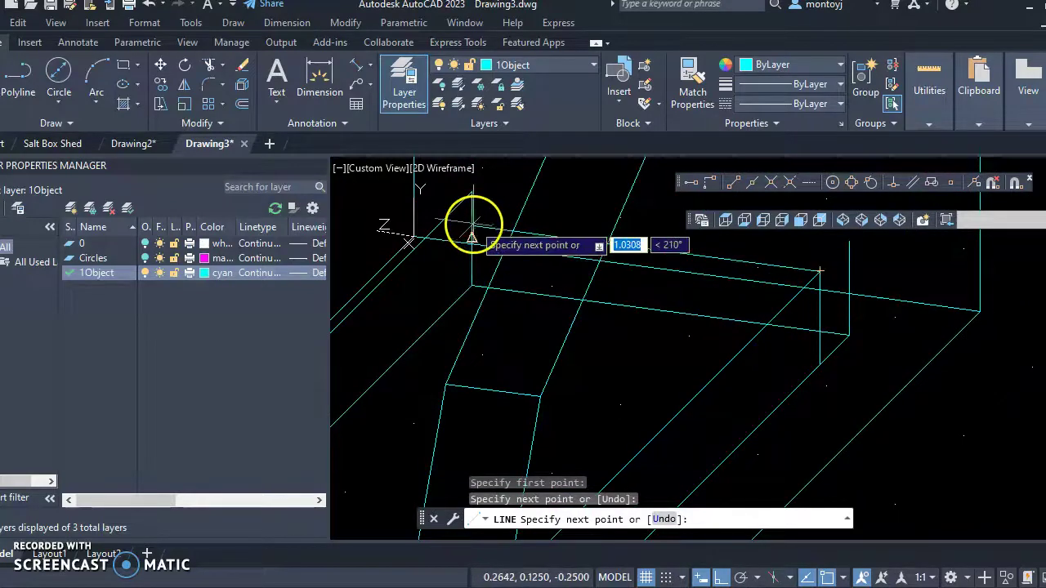
{"action": "key", "text": "Escape"}
- Stretch the new floor line's far end to the top of the vertical line at the rear plate's inner floor corner
{"action": "scroll", "coordinate": [567, 334], "scroll_direction": "down", "scroll_amount": 1}
{"action": "scroll", "coordinate": [700, 390], "scroll_direction": "down", "scroll_amount": 2}
{"action": "scroll", "coordinate": [716, 373], "scroll_direction": "up", "scroll_amount": 4}
{"action": "scroll", "coordinate": [693, 450], "scroll_direction": "down", "scroll_amount": 2}
{"action": "scroll", "coordinate": [618, 362], "scroll_direction": "up", "scroll_amount": 3}
{"action": "left_click", "coordinate": [636, 363]}
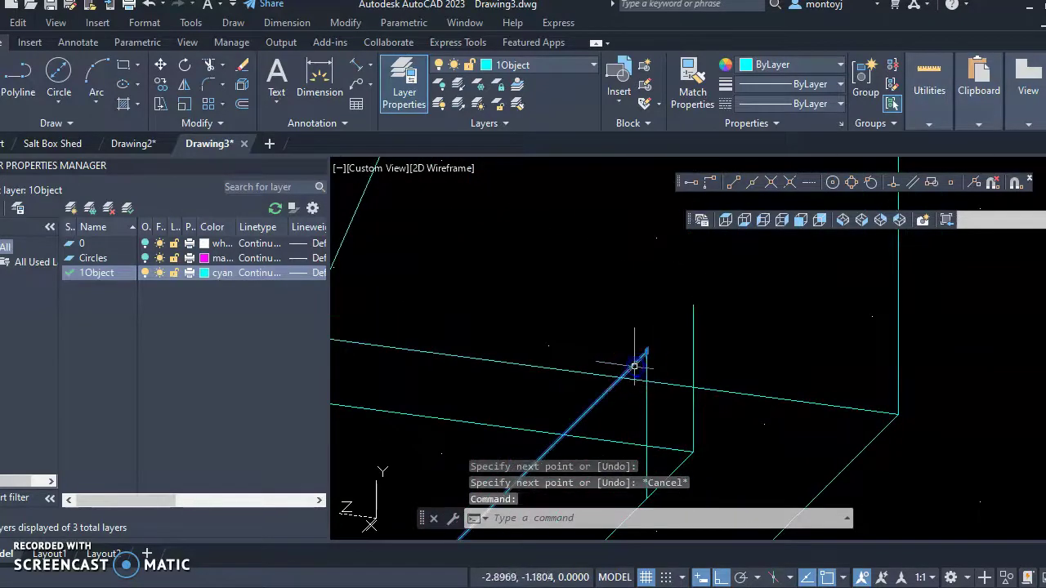
{"action": "left_click", "coordinate": [646, 351]}
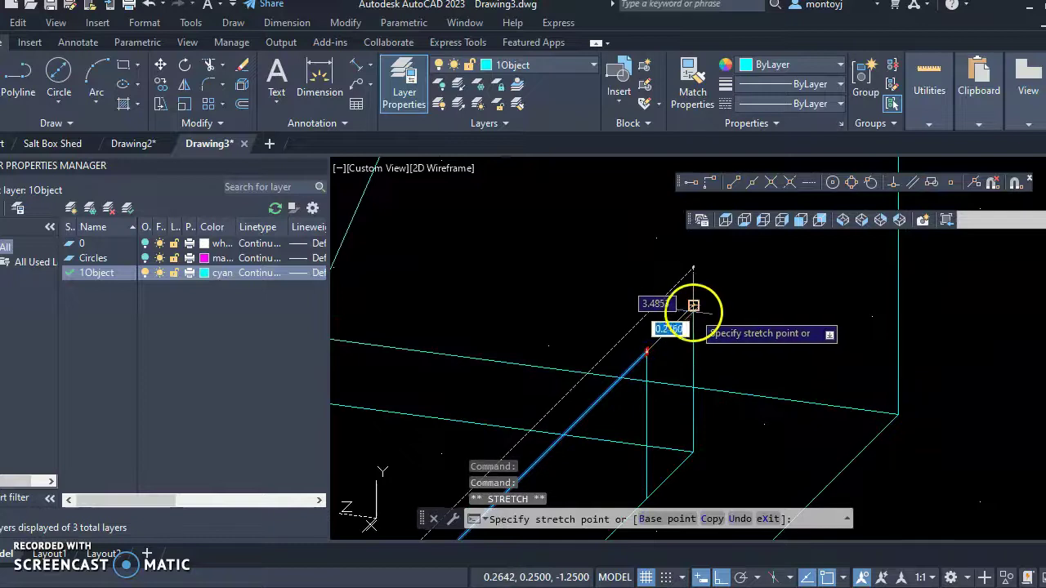
{"action": "left_click", "coordinate": [693, 306]}
{"action": "key", "text": "Escape"}
{"action": "scroll", "coordinate": [775, 351], "scroll_direction": "down", "scroll_amount": 2}
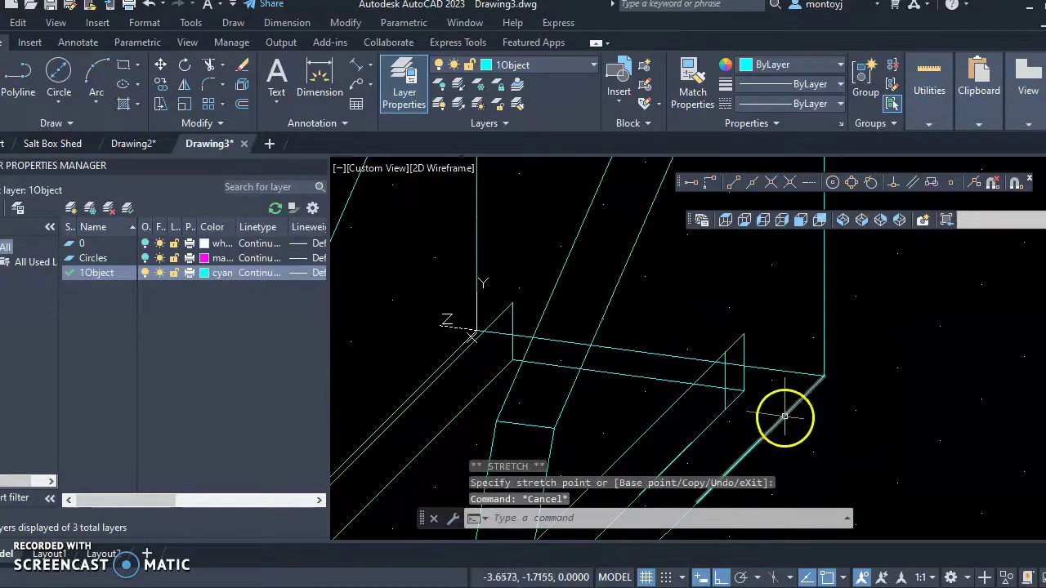
- Erase the stray vertical line beside the rear plate's inner floor corner
{"action": "key", "text": "Escape"}
{"action": "type", "text": "e"}
{"action": "key", "text": "Return"}
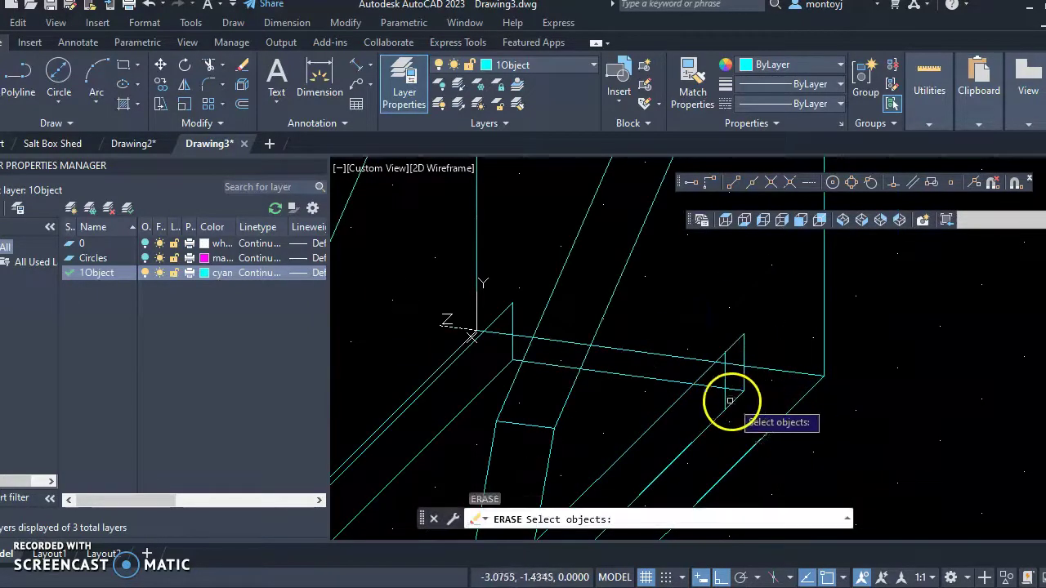
{"action": "left_click", "coordinate": [727, 399]}
{"action": "scroll", "coordinate": [817, 429], "scroll_direction": "down", "scroll_amount": 3}
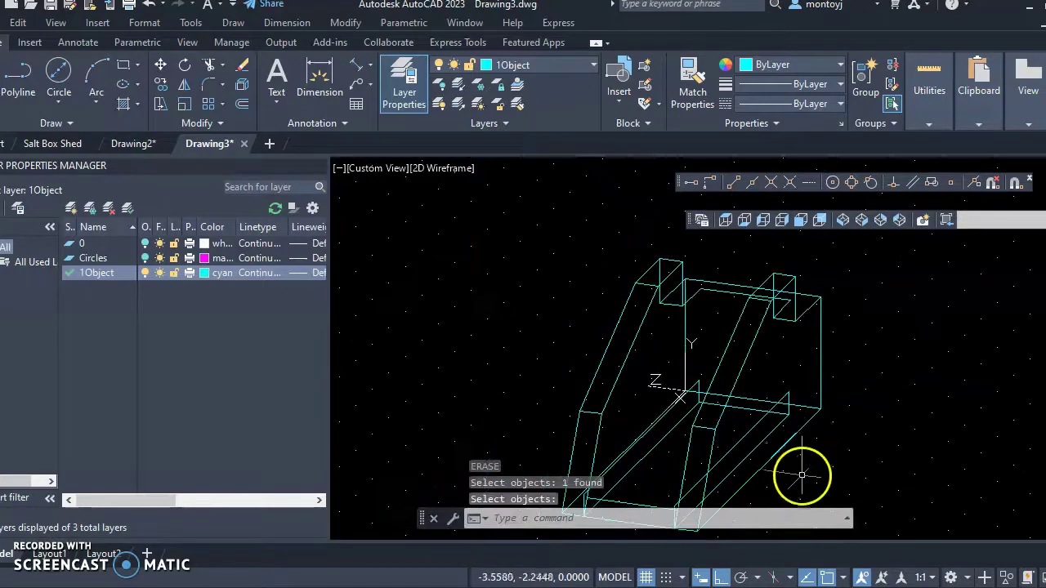
- Delete the short overlapping line on the rear plate's outer bottom edge
{"action": "scroll", "coordinate": [801, 478], "scroll_direction": "up", "scroll_amount": 5}
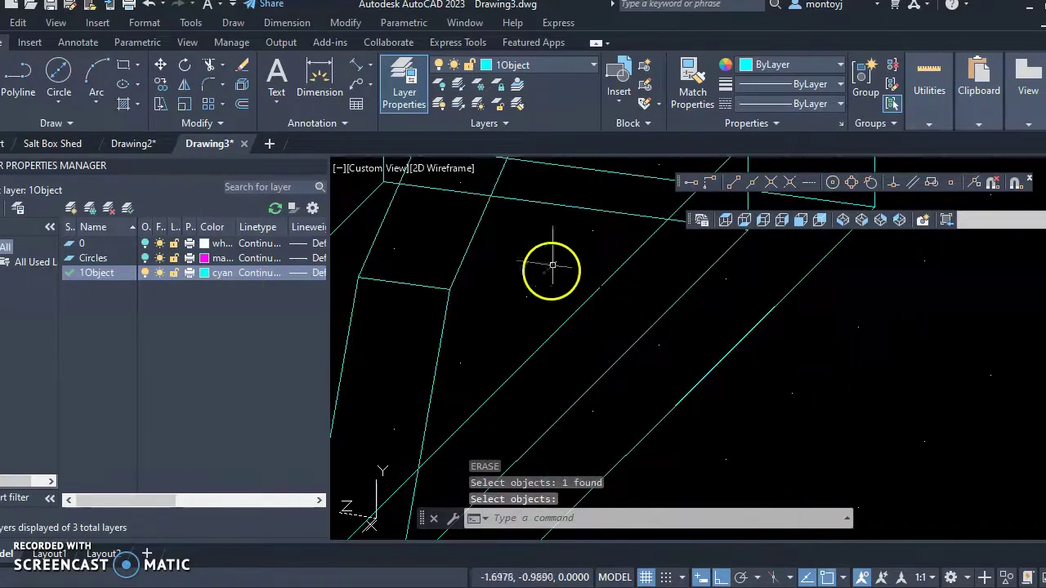
{"action": "left_click", "coordinate": [523, 255]}
{"action": "left_click", "coordinate": [827, 440]}
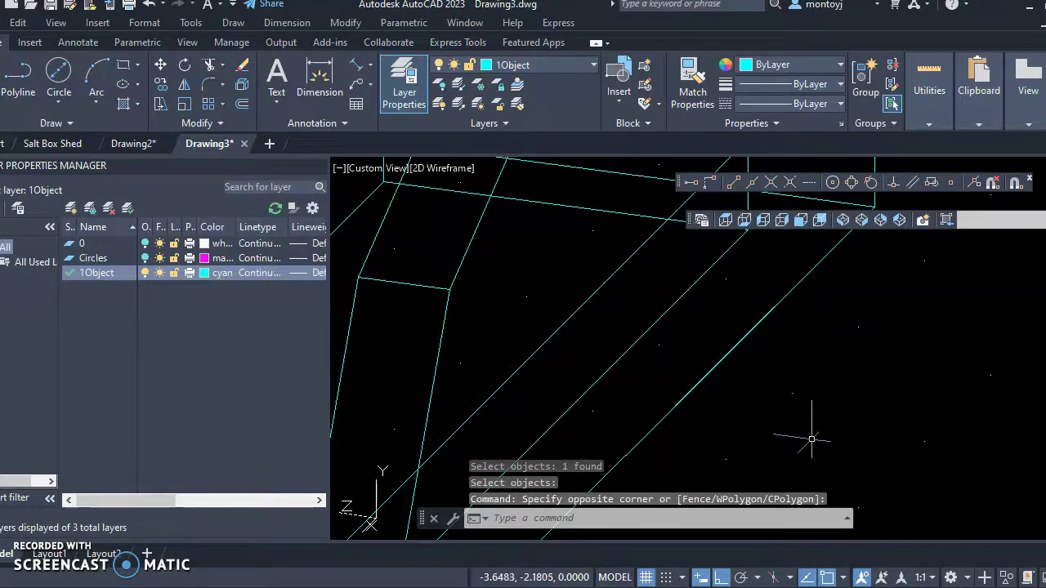
{"action": "key", "text": "Return"}
{"action": "key", "text": "Return"}
{"action": "left_click", "coordinate": [730, 351]}
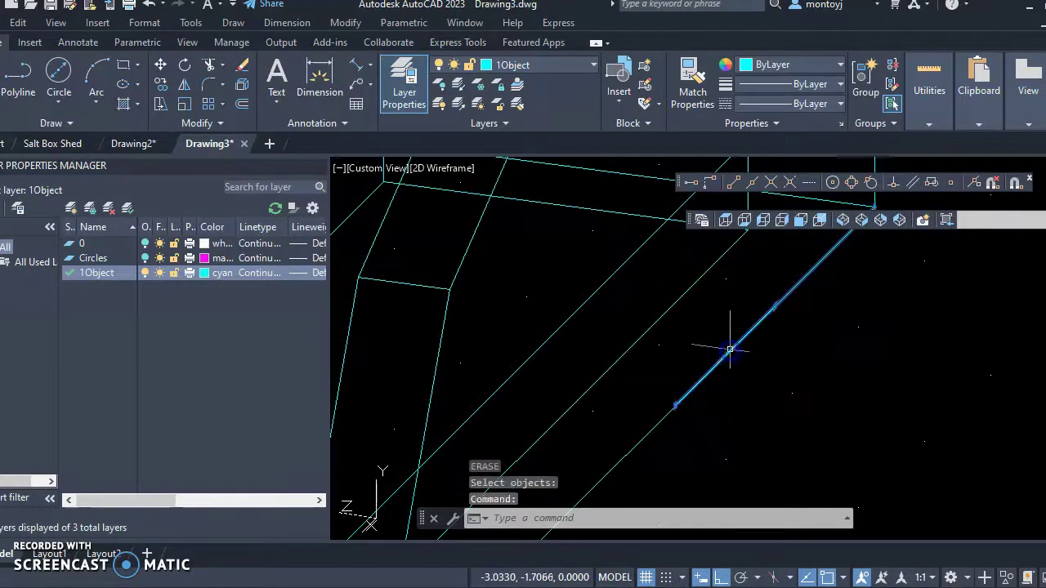
{"action": "scroll", "coordinate": [805, 427], "scroll_direction": "down", "scroll_amount": 2}
{"action": "key", "text": "Delete"}
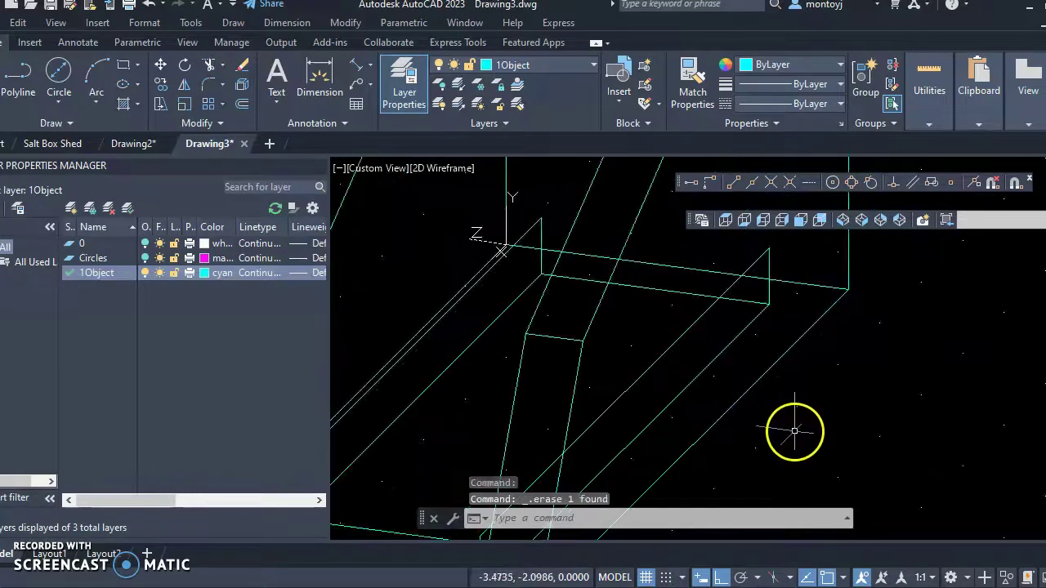
- Draw a line connecting the tops of the two vertical lines at the inner floor corners
{"action": "scroll", "coordinate": [647, 313], "scroll_direction": "up", "scroll_amount": 1}
{"action": "scroll", "coordinate": [653, 306], "scroll_direction": "down", "scroll_amount": 1}
{"action": "scroll", "coordinate": [673, 329], "scroll_direction": "down", "scroll_amount": 1}
{"action": "middle_click_drag", "start_coordinate": [669, 342], "coordinate": [660, 374]}
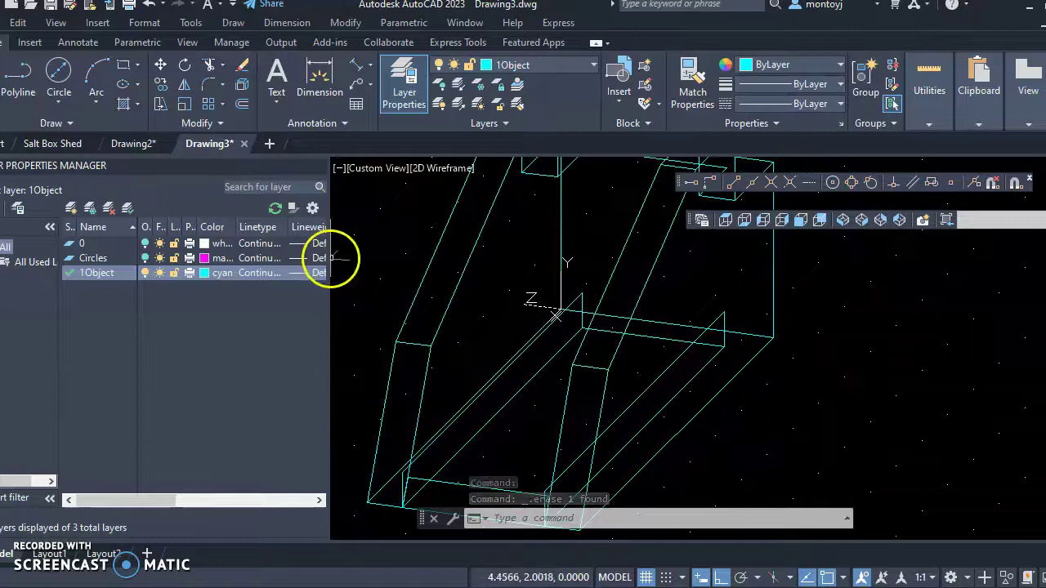
{"action": "type", "text": "l"}
{"action": "key", "text": "Return"}
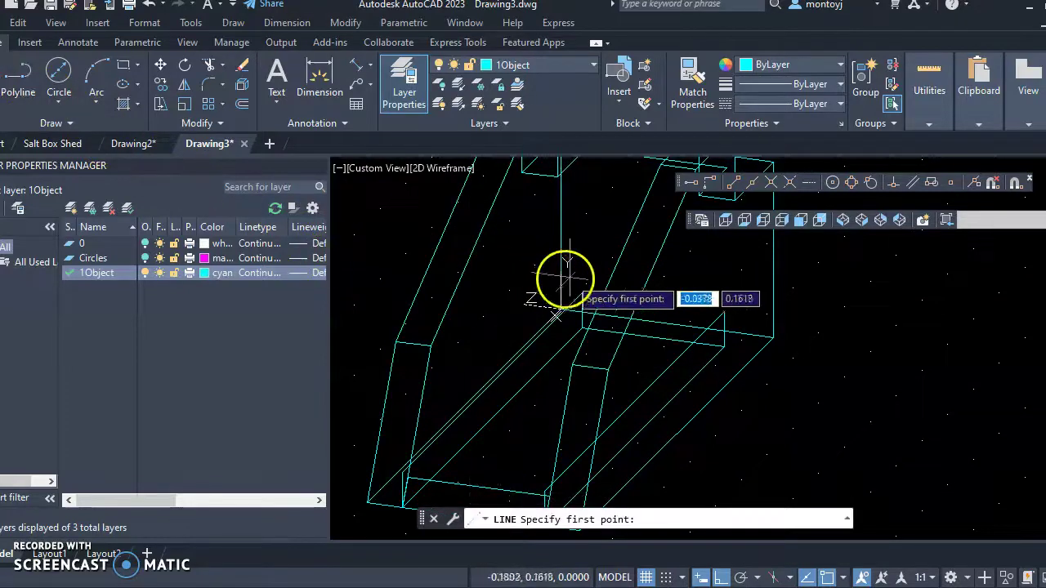
{"action": "left_click", "coordinate": [581, 292]}
{"action": "left_click", "coordinate": [724, 311]}
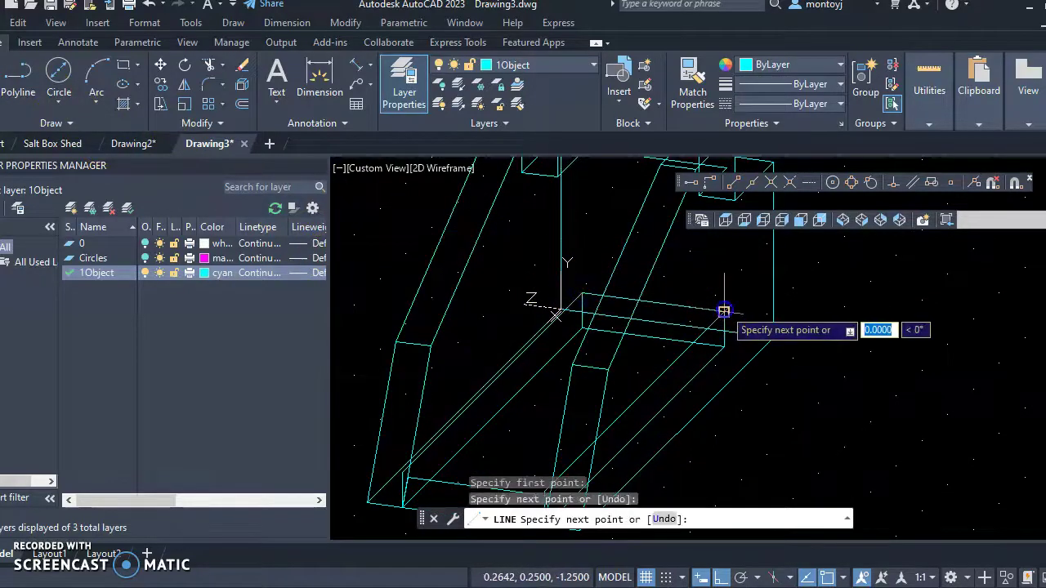
{"action": "key", "text": "Escape"}
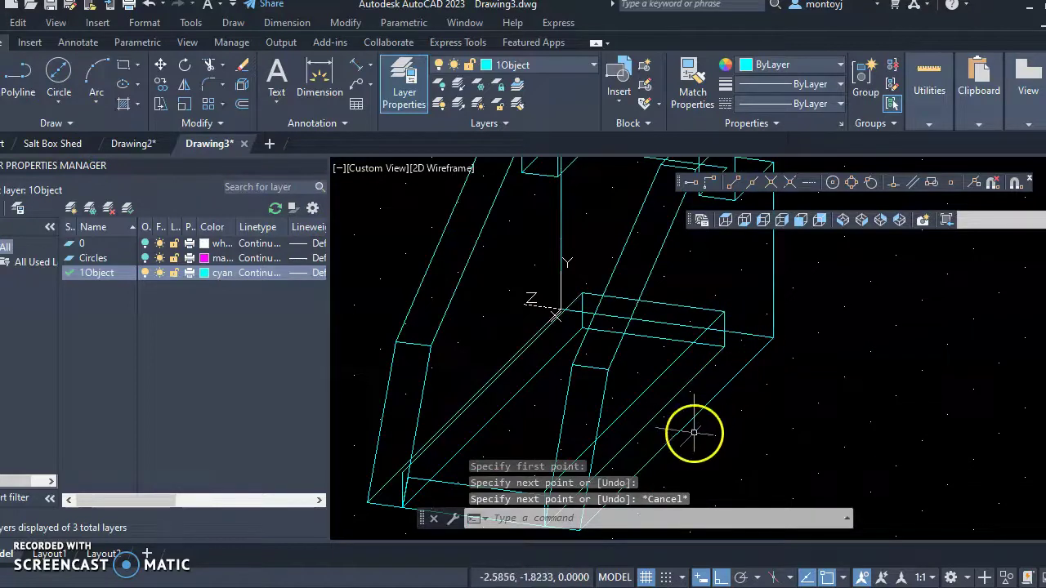
- Move the open end's cross line from its rear-plate endpoint to where the floor's top edge meets the slanted inner edge
{"action": "scroll", "coordinate": [694, 433], "scroll_direction": "up", "scroll_amount": 6}
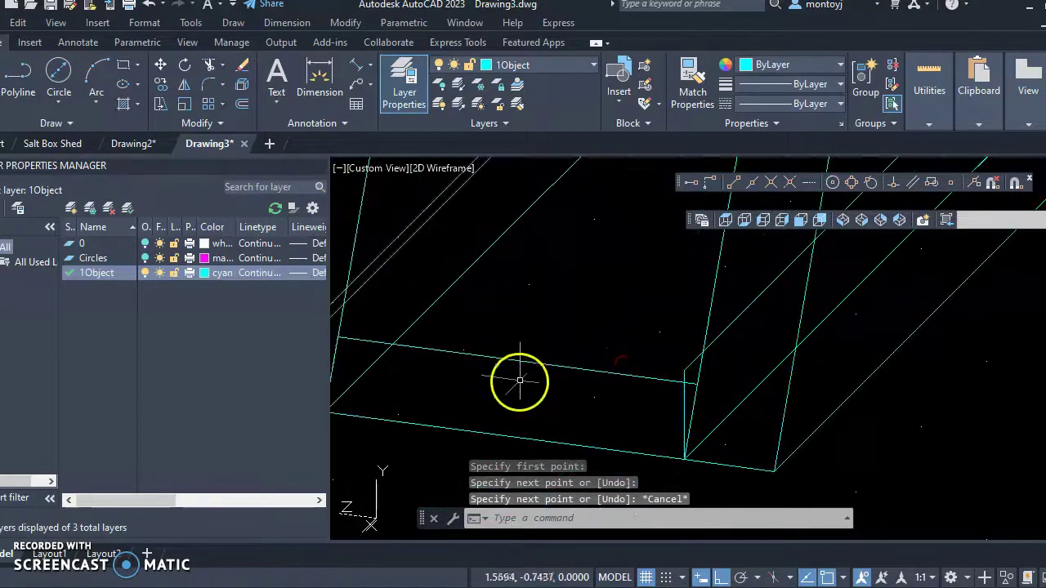
{"action": "left_click", "coordinate": [536, 372]}
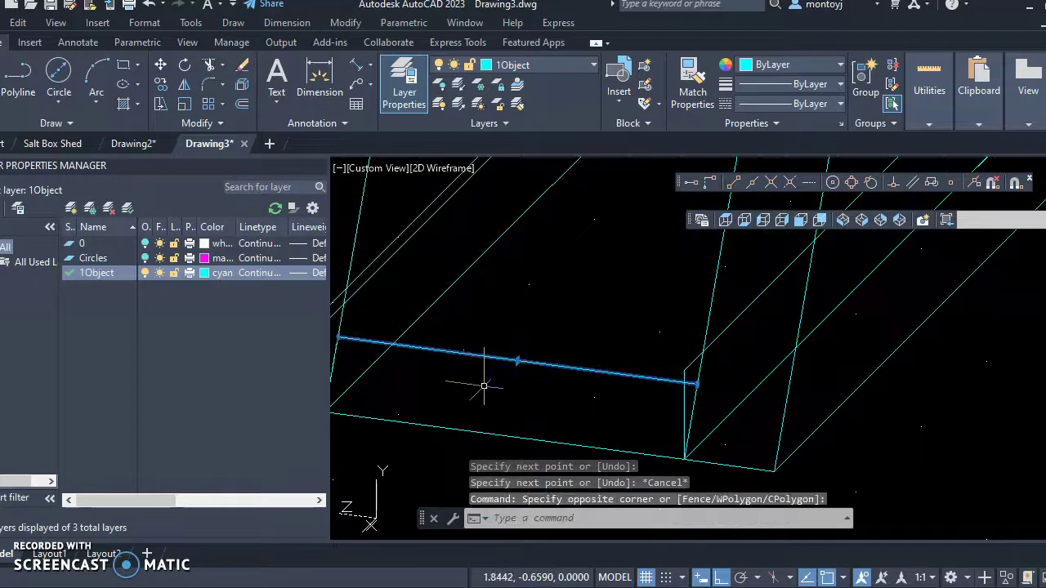
{"action": "key", "text": "Escape"}
{"action": "middle_click_drag", "start_coordinate": [518, 406], "coordinate": [610, 428]}
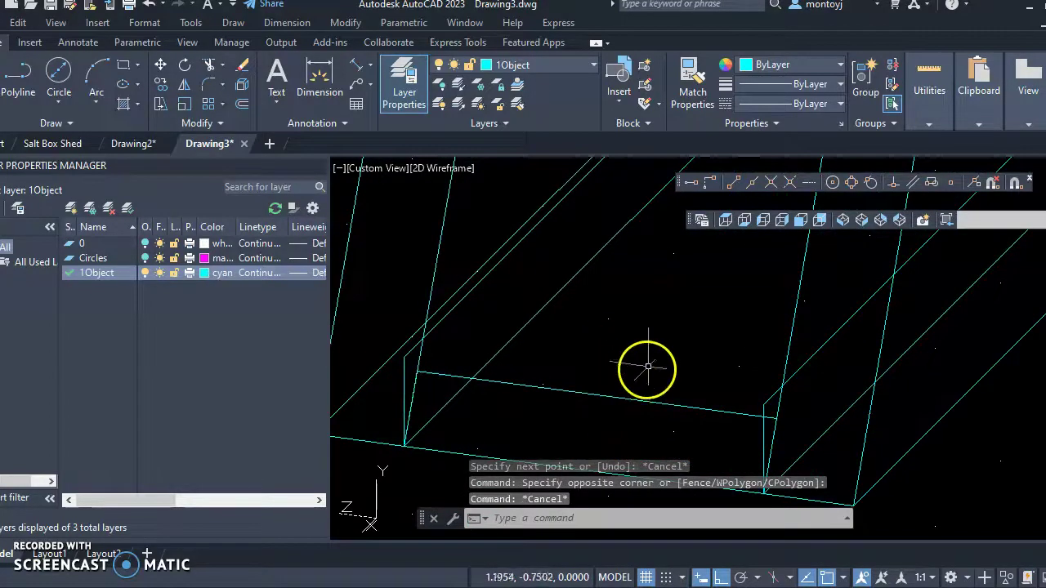
{"action": "left_click", "coordinate": [159, 85]}
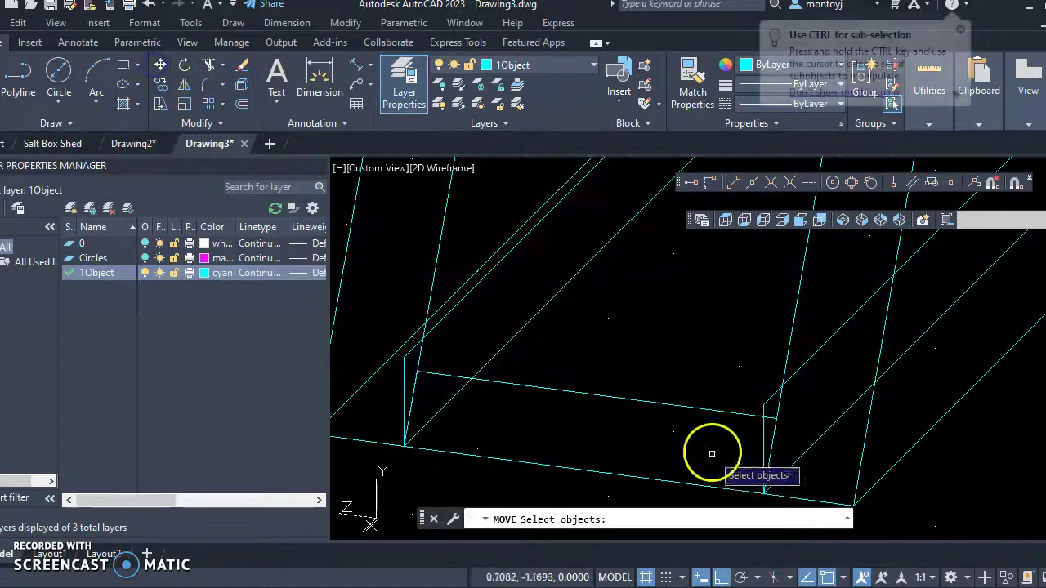
{"action": "left_click", "coordinate": [666, 403]}
{"action": "right_click", "coordinate": [665, 404]}
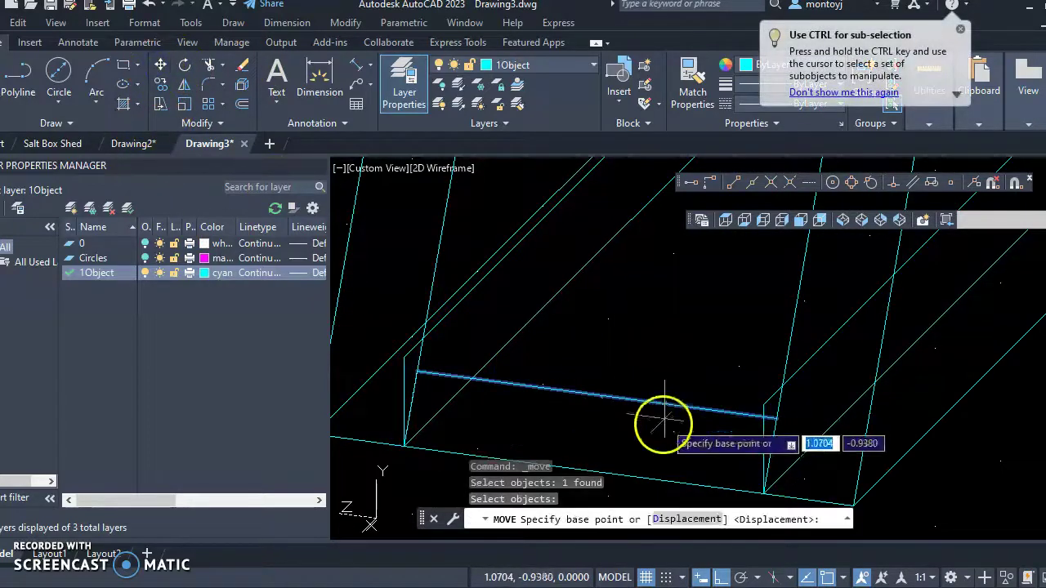
{"action": "left_click", "coordinate": [776, 416]}
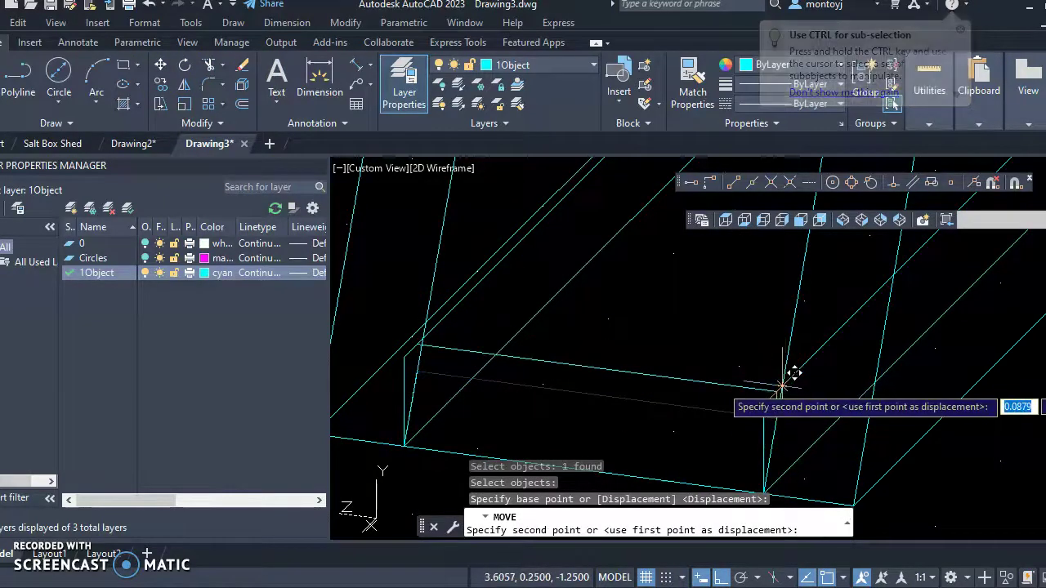
{"action": "left_click", "coordinate": [785, 386]}
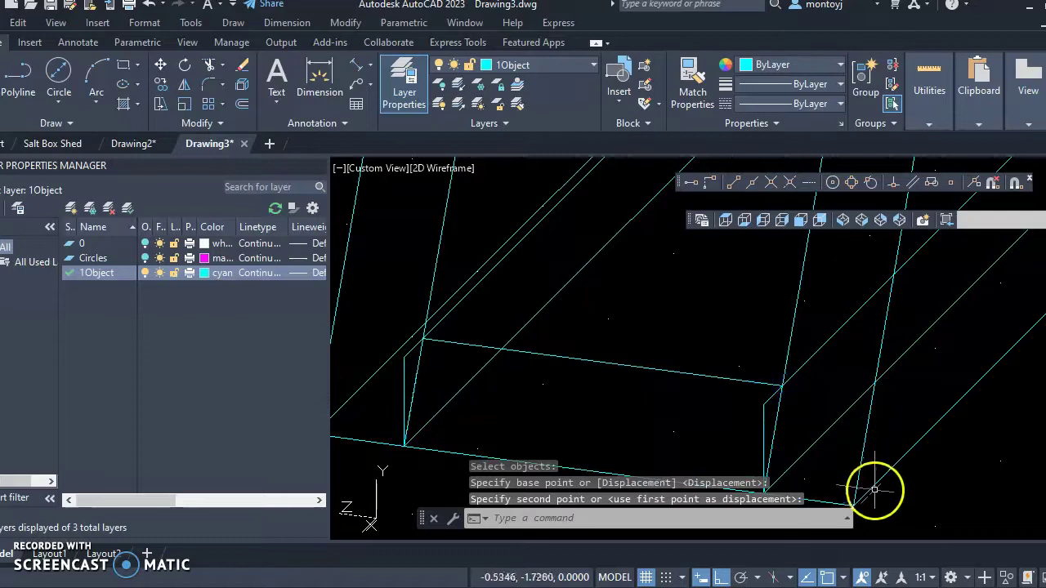
{"action": "key", "text": "Escape"}
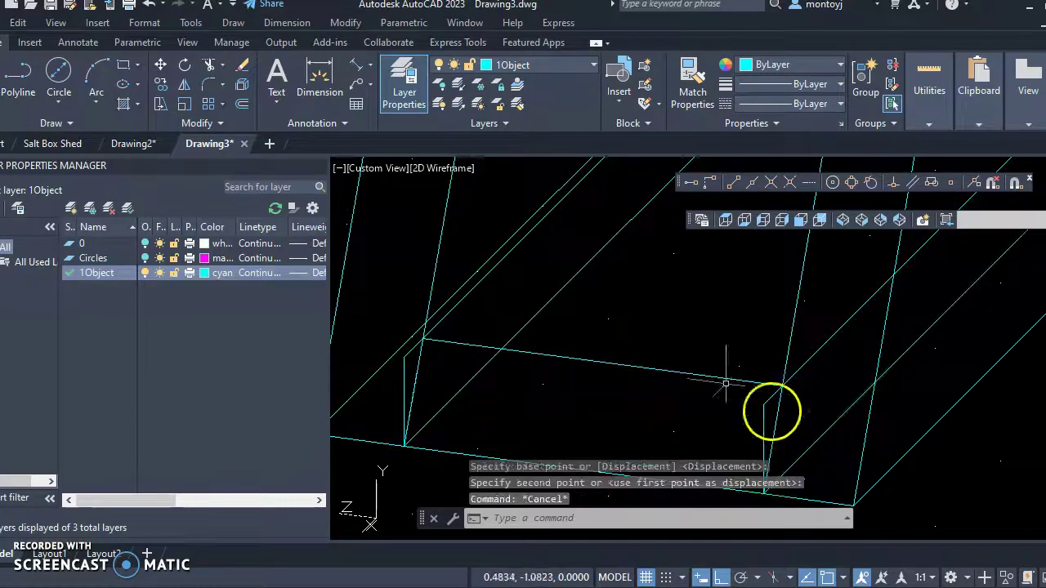
- Trim the open end's vertical lines, the floor edge stubs and both slanted inner edges below the cross line
{"action": "left_click", "coordinate": [209, 70]}
{"action": "left_click", "coordinate": [406, 384]}
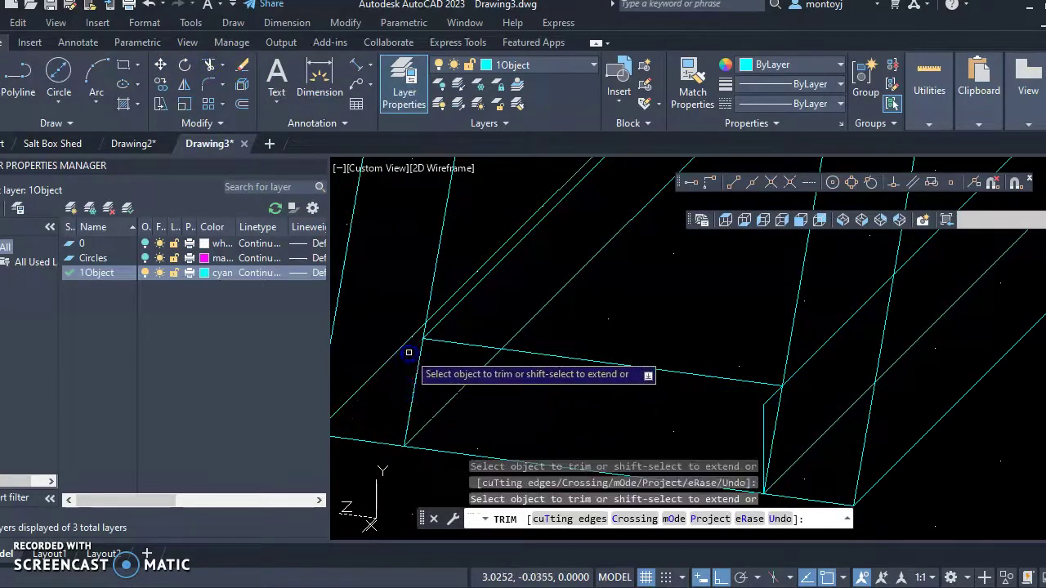
{"action": "left_click", "coordinate": [762, 427]}
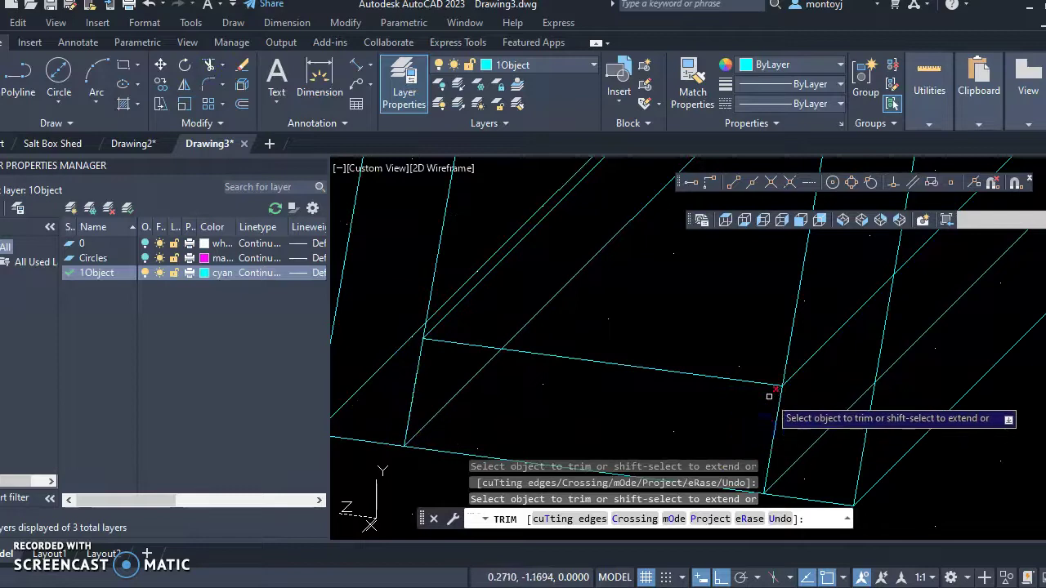
{"action": "left_click", "coordinate": [428, 378]}
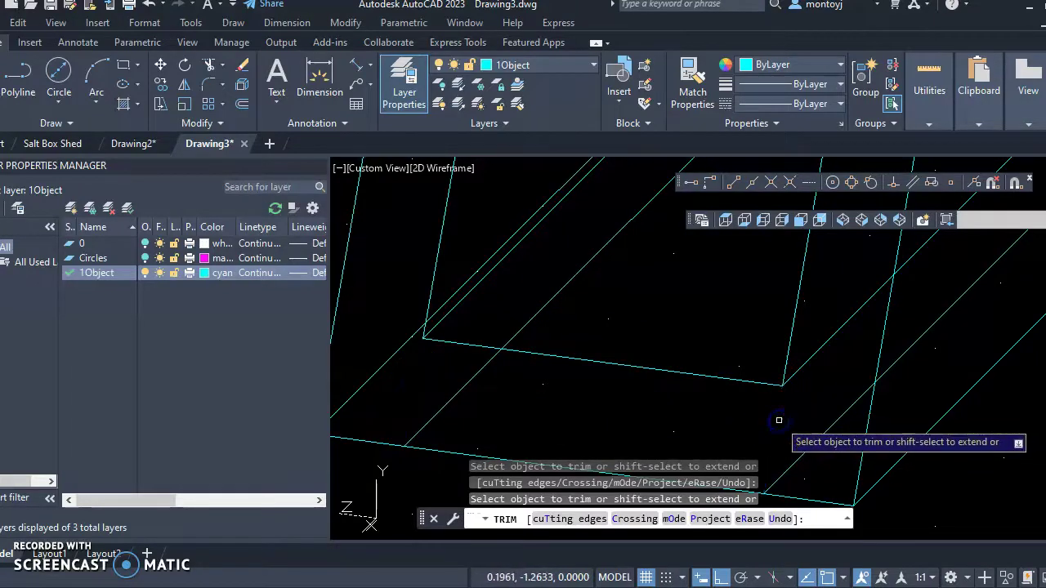
- Turn on layers 0 and Circles
{"action": "scroll", "coordinate": [711, 408], "scroll_direction": "down", "scroll_amount": 6}
{"action": "middle_click_drag", "start_coordinate": [801, 385], "coordinate": [610, 393]}
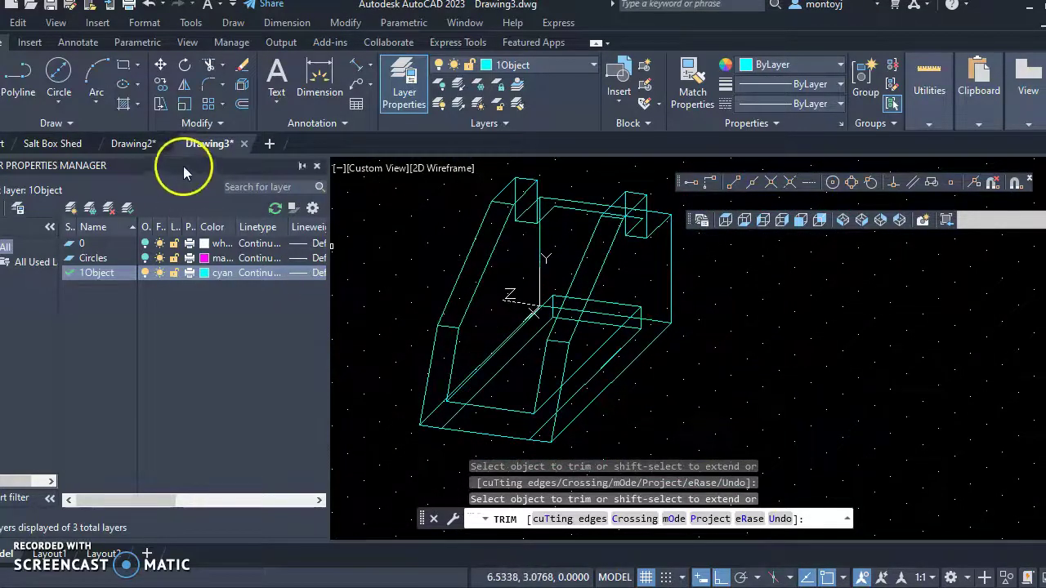
{"action": "left_click", "coordinate": [145, 245]}
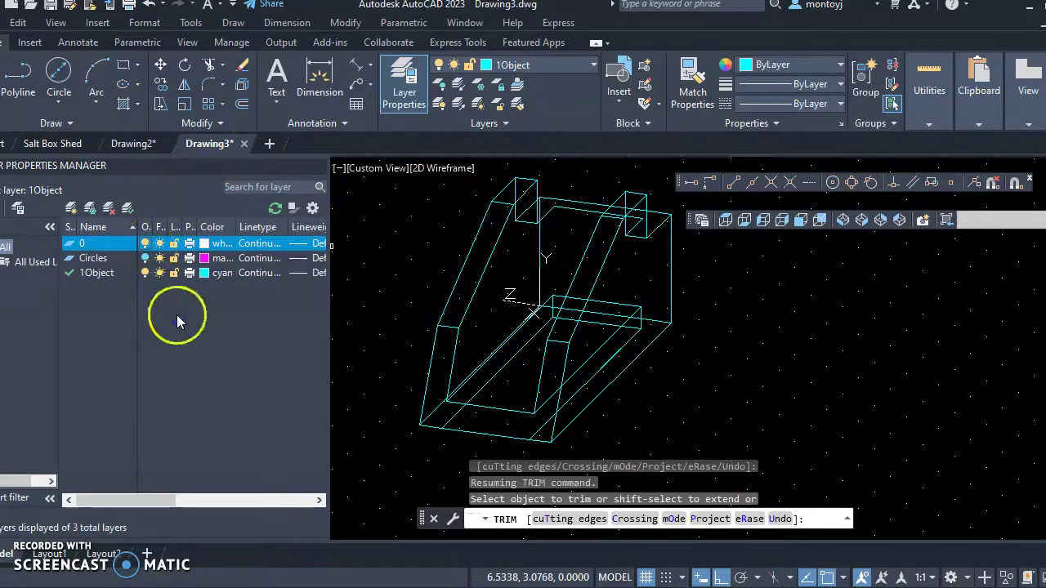
{"action": "left_click", "coordinate": [146, 259]}
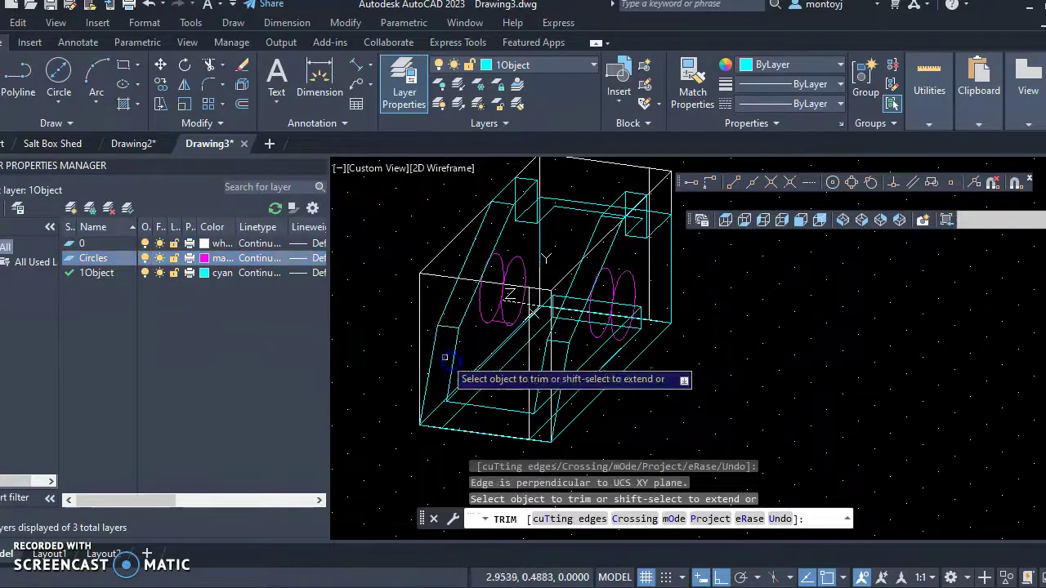
- Examine the wireframe from several sides with Continuous Orbit and return to the SE Isometric view
{"action": "middle_click_drag", "start_coordinate": [685, 351], "coordinate": [663, 392], "text": "shift"}
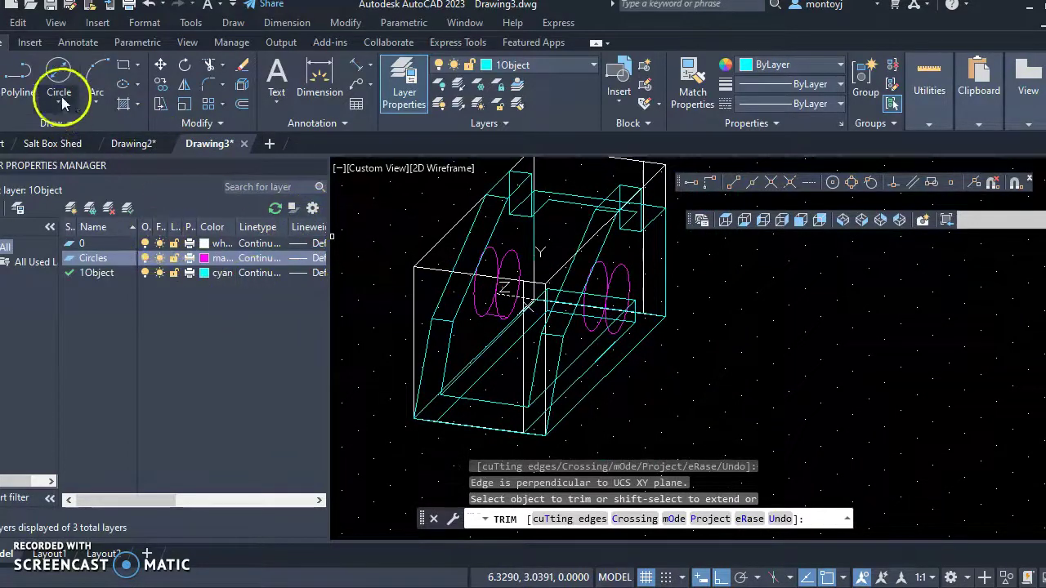
{"action": "left_click", "coordinate": [57, 23]}
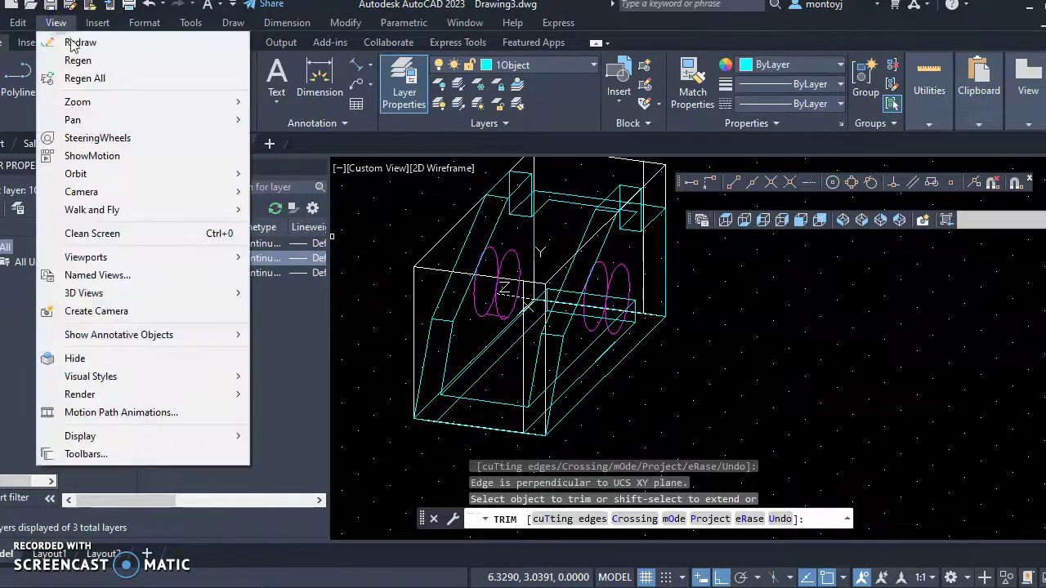
{"action": "mouse_move", "coordinate": [112, 210]}
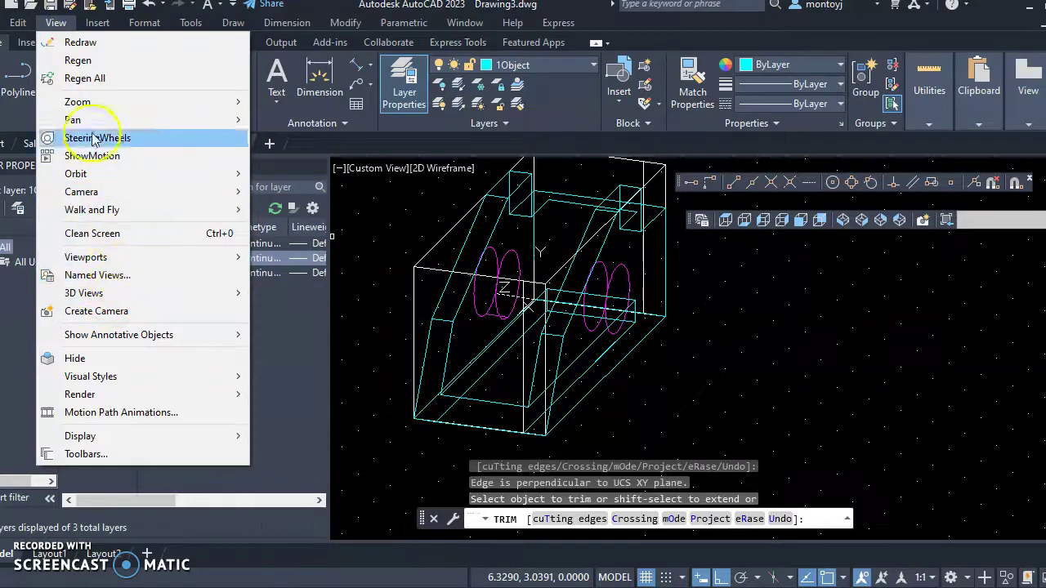
{"action": "mouse_move", "coordinate": [104, 171]}
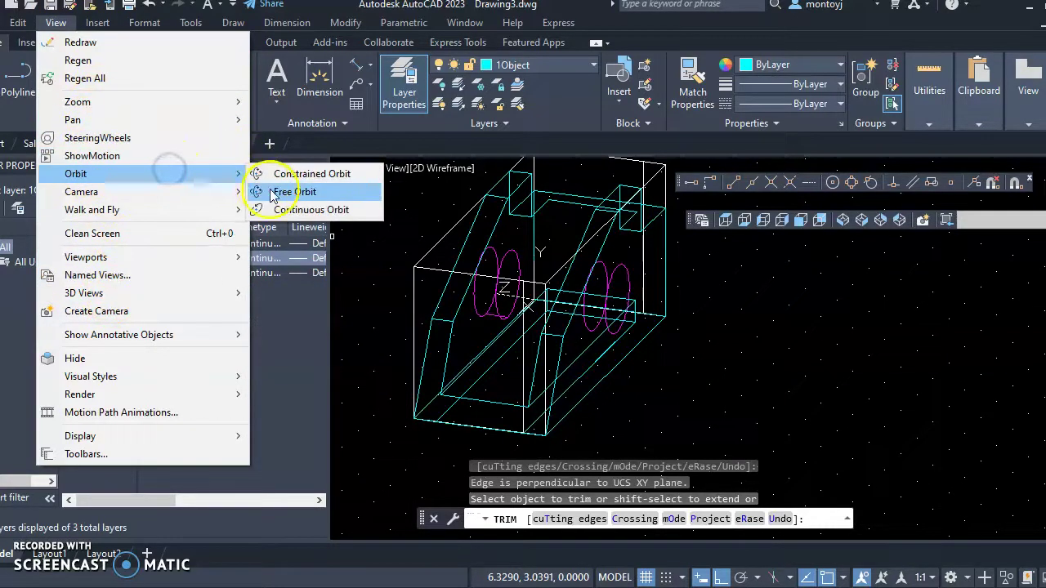
{"action": "left_click", "coordinate": [278, 210]}
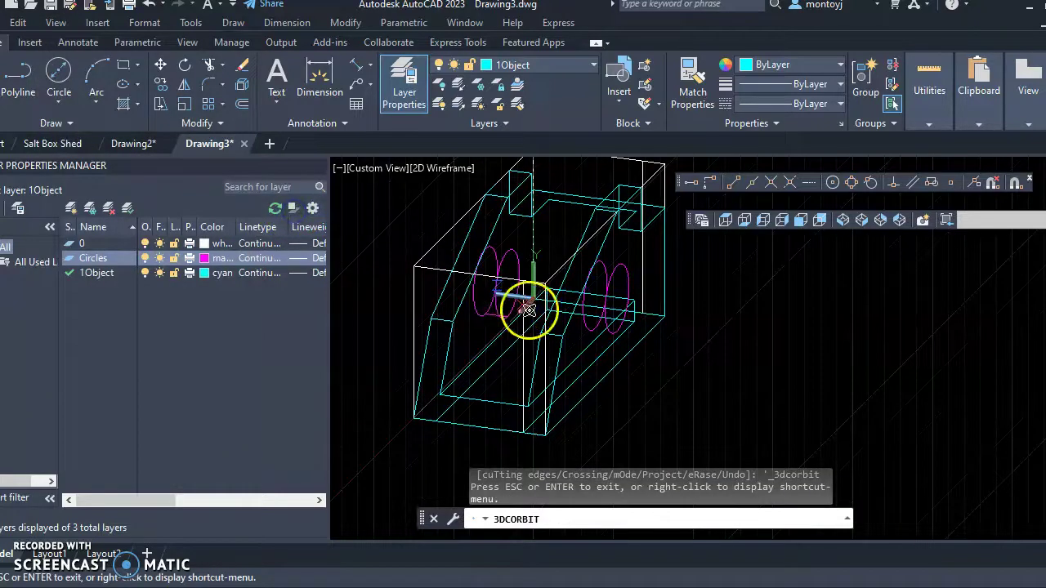
{"action": "left_click_drag", "start_coordinate": [543, 311], "coordinate": [513, 352]}
{"action": "left_click_drag", "start_coordinate": [596, 350], "coordinate": [610, 386]}
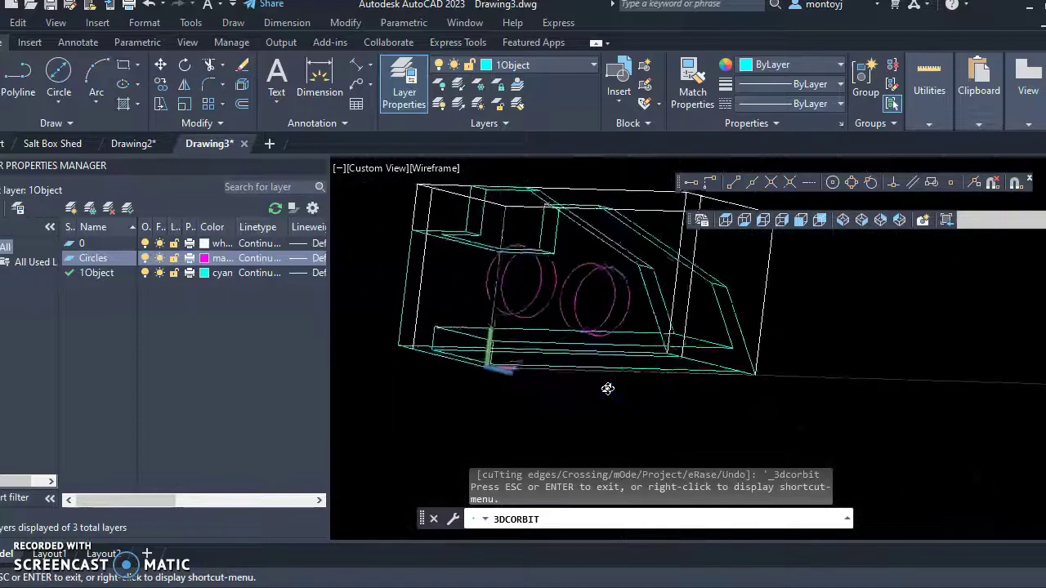
{"action": "left_click", "coordinate": [768, 391]}
{"action": "left_click_drag", "start_coordinate": [768, 391], "coordinate": [752, 327]}
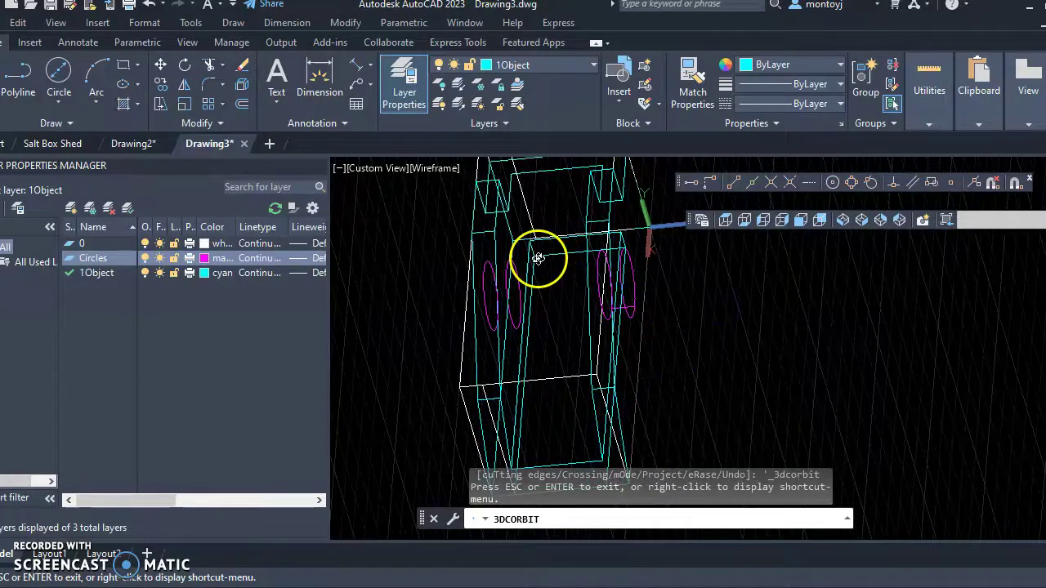
{"action": "left_click_drag", "start_coordinate": [642, 270], "coordinate": [841, 413]}
{"action": "left_click", "coordinate": [632, 270]}
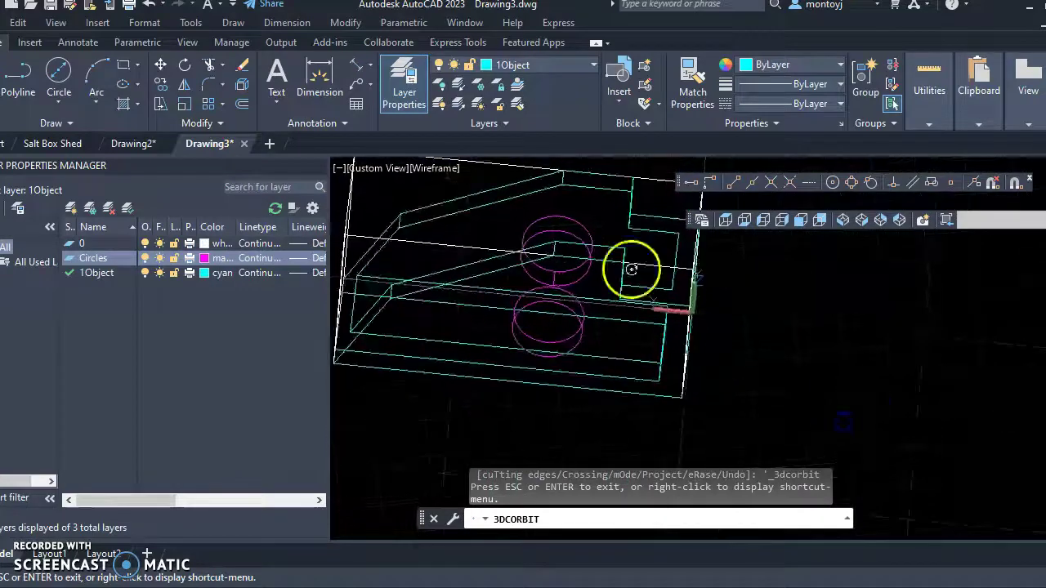
{"action": "left_click_drag", "start_coordinate": [537, 271], "coordinate": [493, 351]}
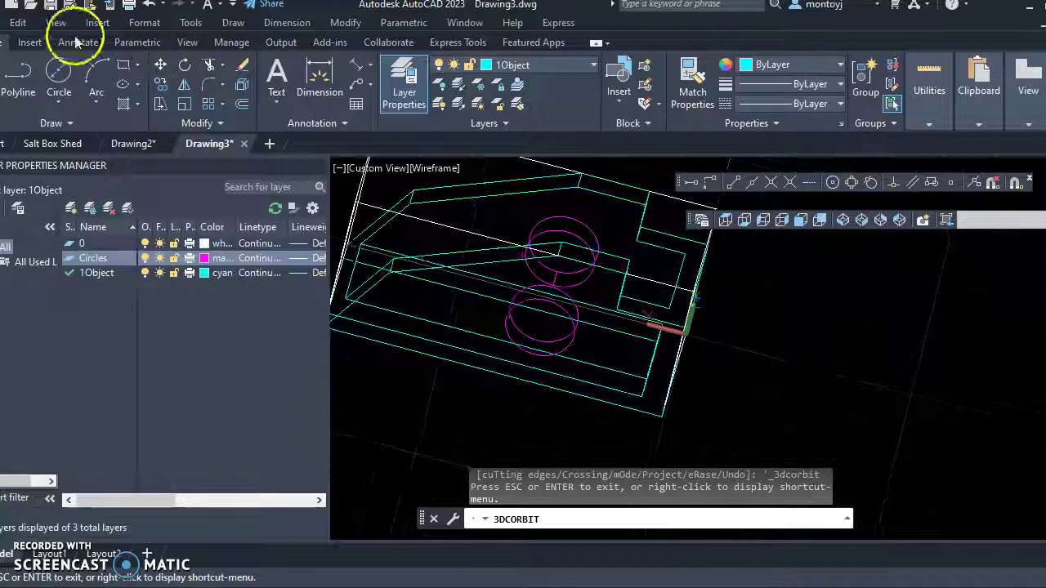
{"action": "left_click", "coordinate": [53, 23]}
{"action": "key", "text": "Escape"}
{"action": "key", "text": "Escape"}
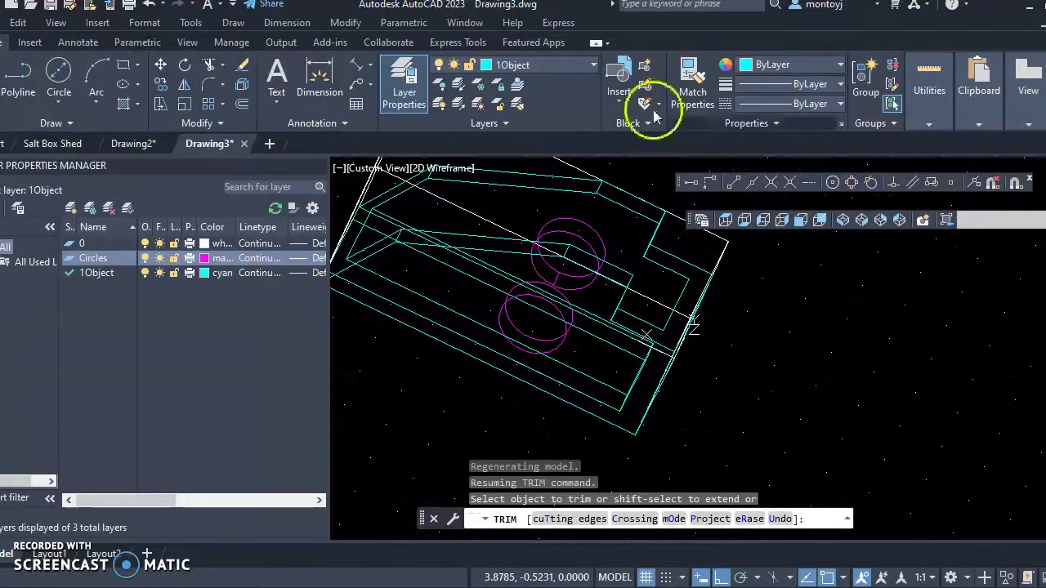
{"action": "left_click", "coordinate": [864, 221]}
{"action": "middle_click_drag", "start_coordinate": [777, 372], "coordinate": [668, 274]}
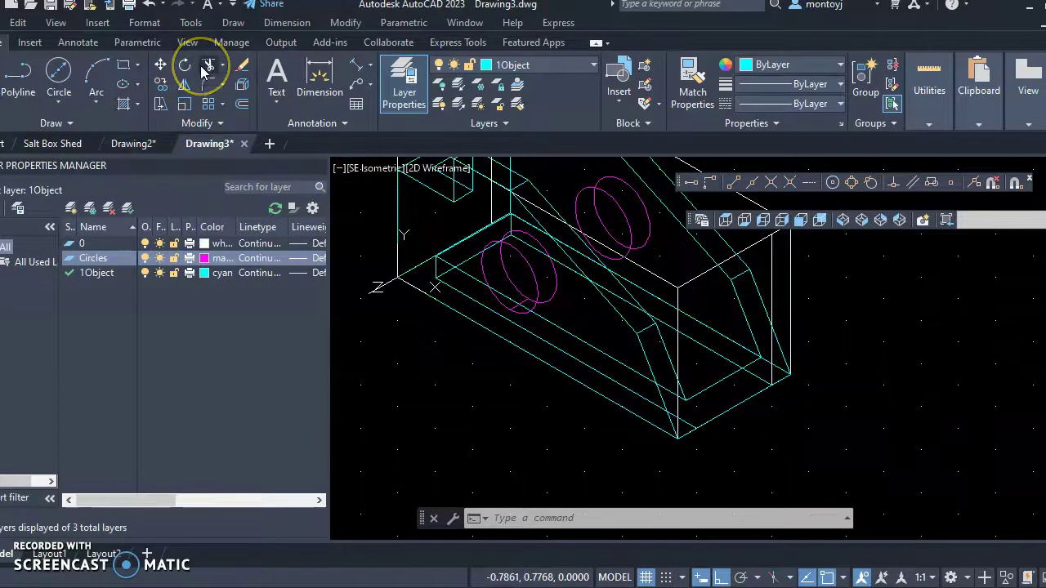
- Erase the two lengthwise bottom lines of the floor that run along the inner faces of the front and rear plates
{"action": "left_click", "coordinate": [241, 65]}
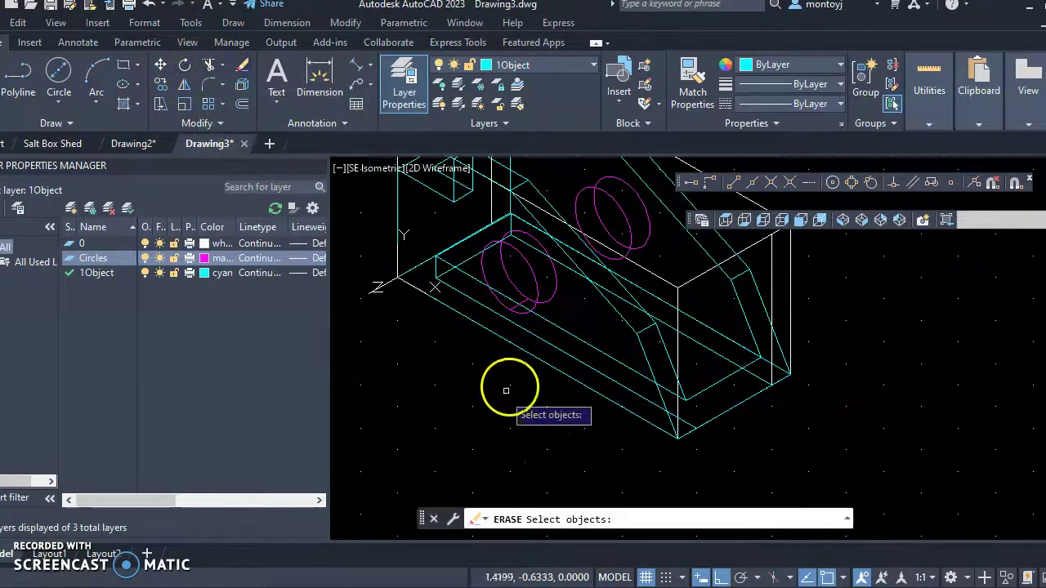
{"action": "left_click", "coordinate": [533, 334]}
{"action": "left_click", "coordinate": [468, 310]}
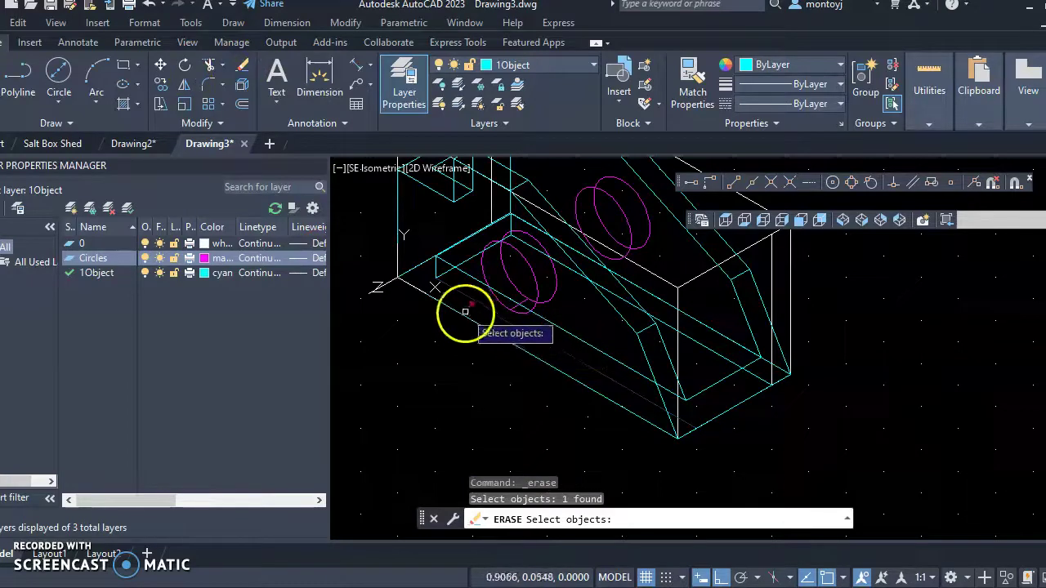
{"action": "key", "text": "Return"}
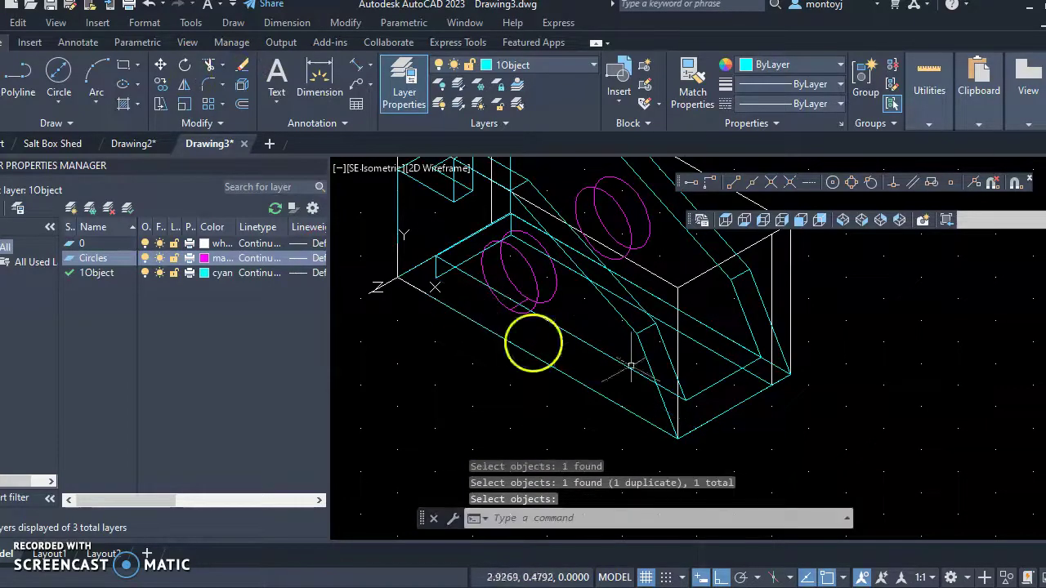
{"action": "key", "text": "Return"}
{"action": "left_click", "coordinate": [758, 377]}
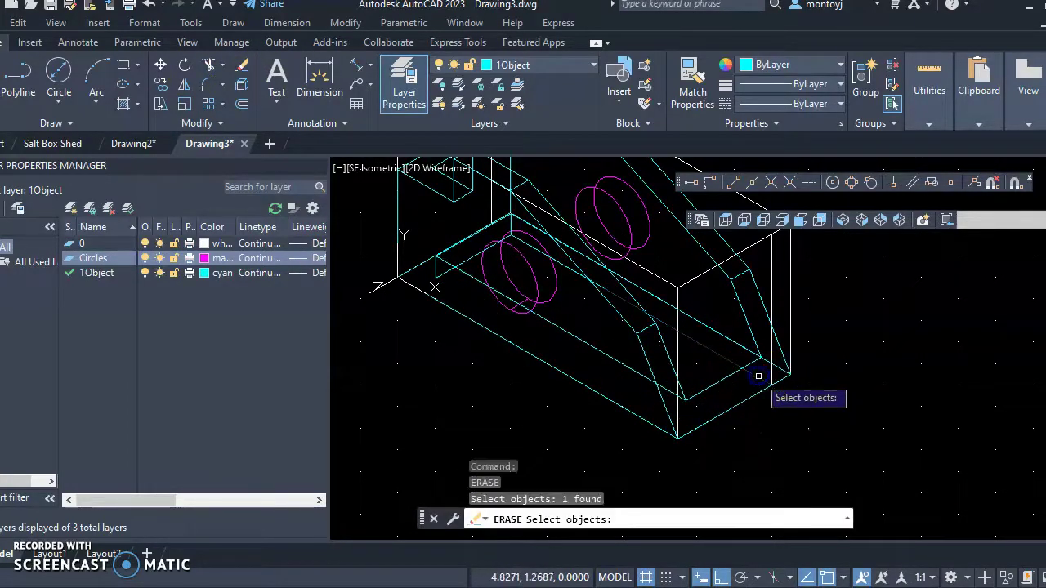
{"action": "scroll", "coordinate": [549, 389], "scroll_direction": "up", "scroll_amount": 3}
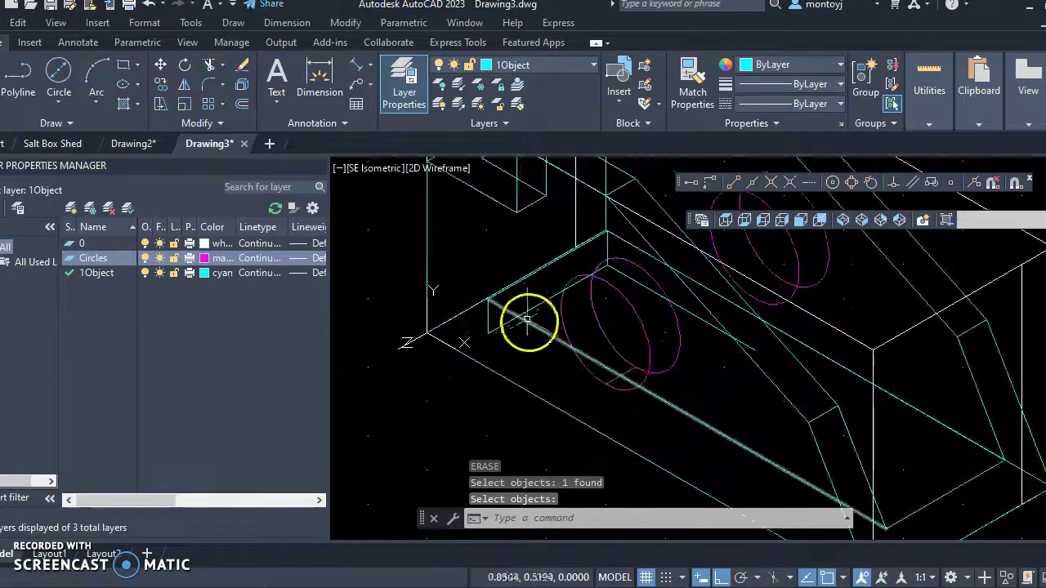
- Erase the short vertical line at the front inner floor corner and the bottom cross line connected to it
{"action": "key", "text": "Return"}
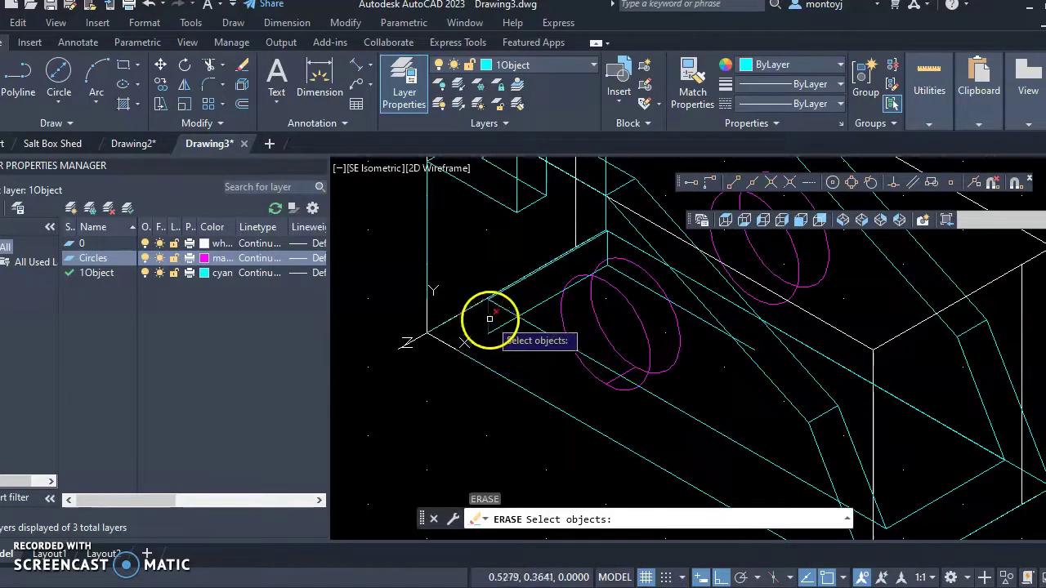
{"action": "left_click", "coordinate": [494, 341]}
{"action": "left_click", "coordinate": [471, 335]}
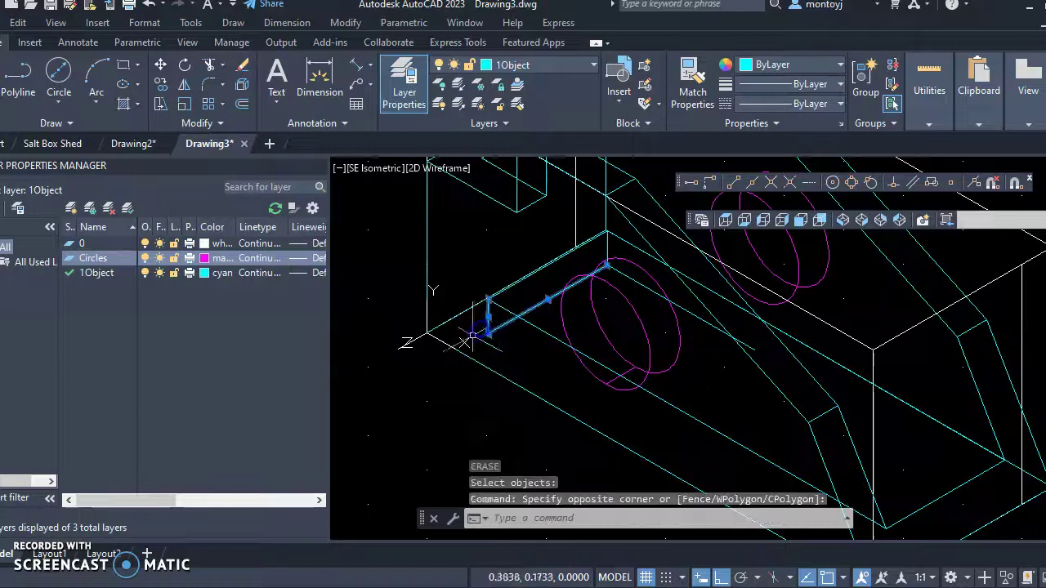
{"action": "left_click", "coordinate": [495, 356]}
{"action": "key", "text": "Return"}
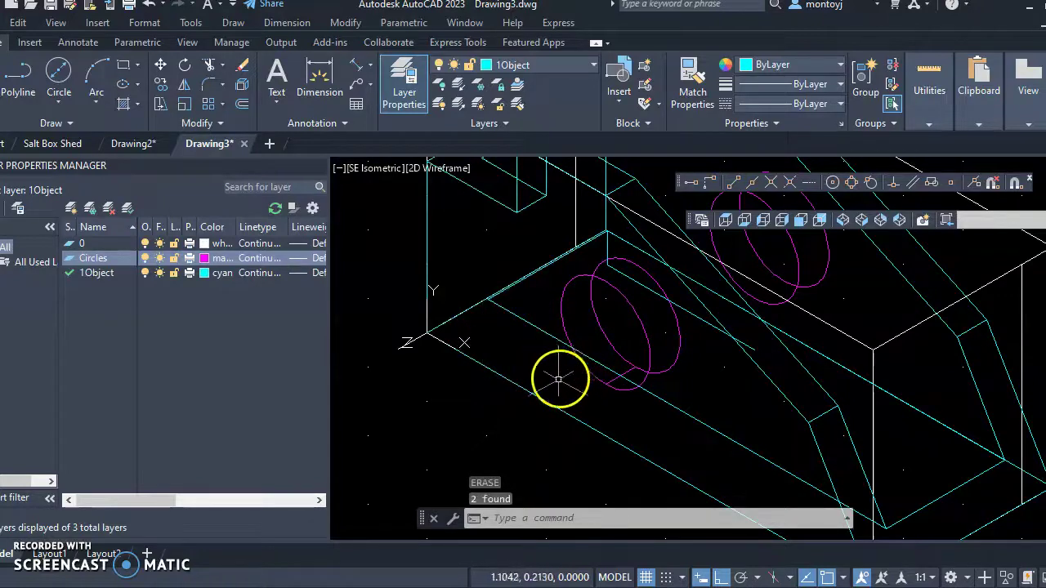
{"action": "scroll", "coordinate": [559, 379], "scroll_direction": "down", "scroll_amount": 2}
{"action": "scroll", "coordinate": [567, 389], "scroll_direction": "up", "scroll_amount": 5}
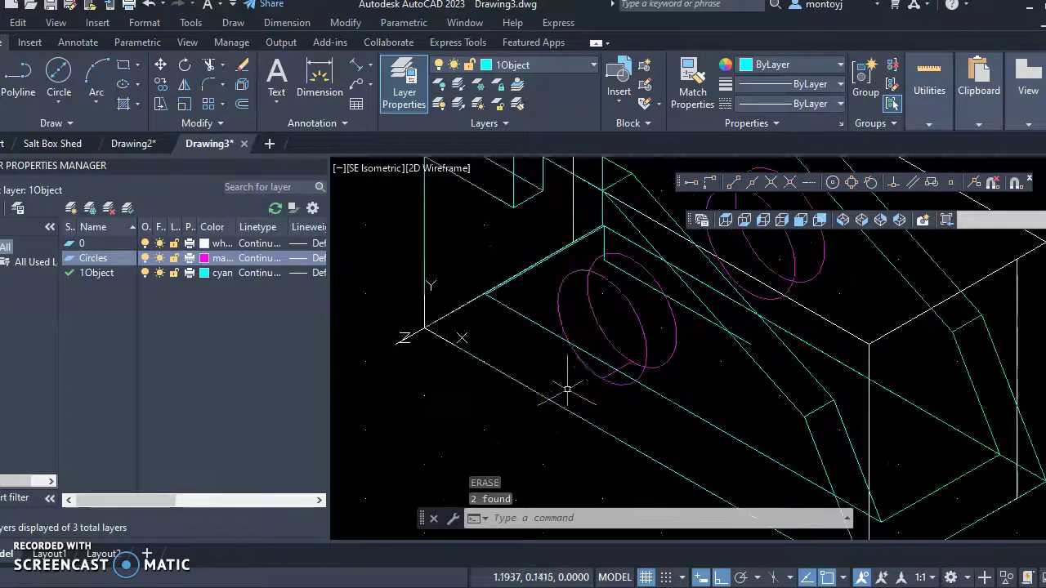
- Erase the short vertical line at the rear inner floor corner and the leftover lengthwise segment starting at its foot
{"action": "key", "text": "Return"}
{"action": "left_click", "coordinate": [599, 224]}
{"action": "left_click", "coordinate": [608, 220]}
{"action": "left_click", "coordinate": [590, 221]}
{"action": "key", "text": "Return"}
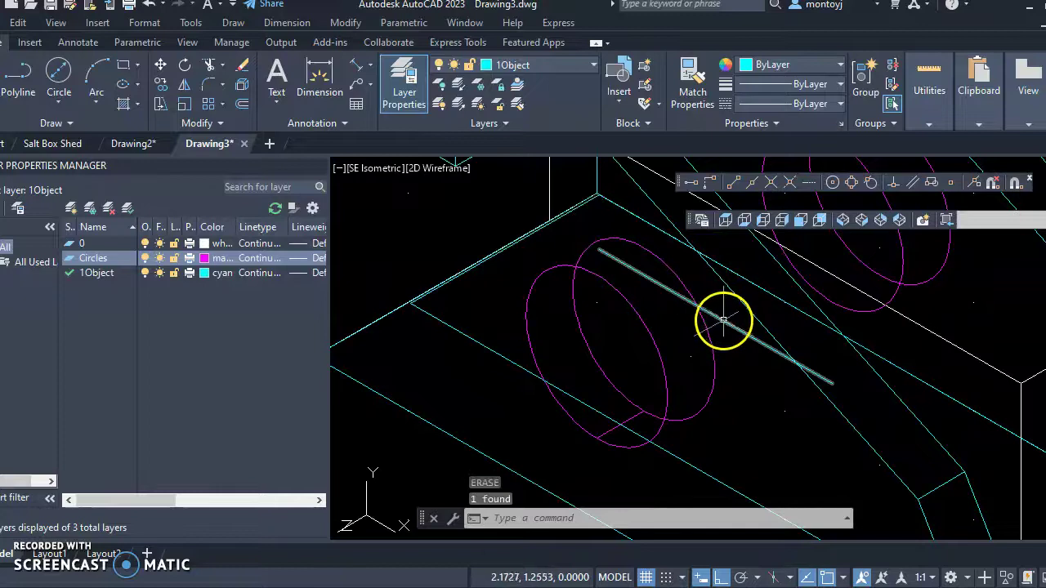
{"action": "scroll", "coordinate": [745, 367], "scroll_direction": "down", "scroll_amount": 5}
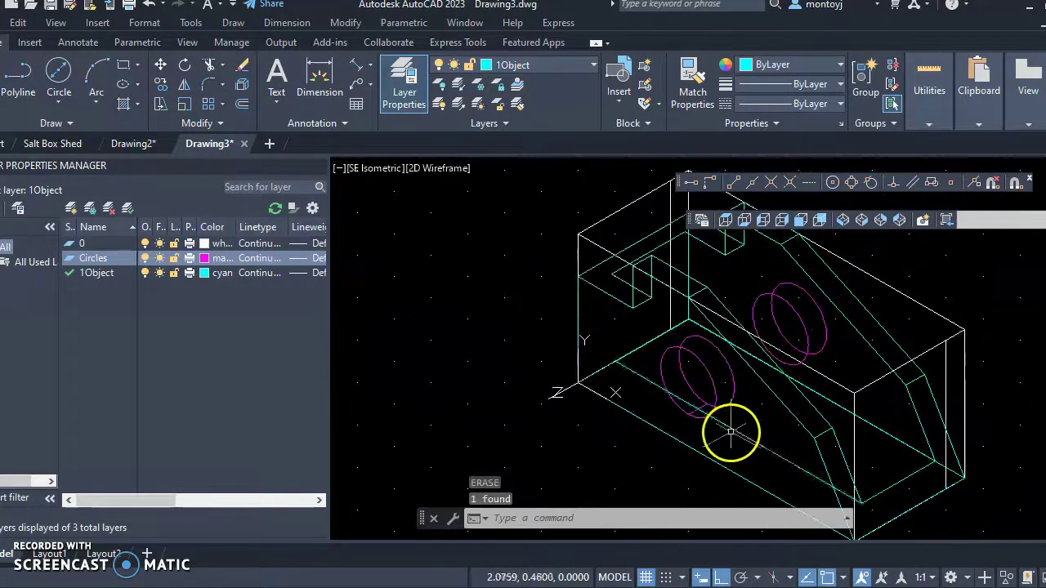
{"action": "scroll", "coordinate": [645, 385], "scroll_direction": "down", "scroll_amount": 3}
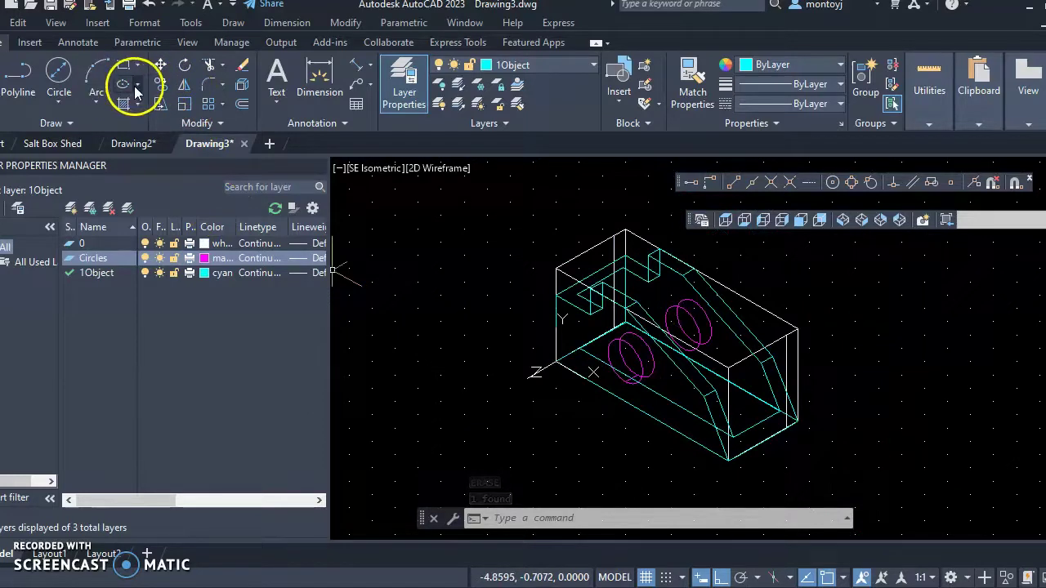
- Examine the cleaned-up wireframe with Free Orbit and return to the SE Isometric view
{"action": "left_click", "coordinate": [56, 23]}
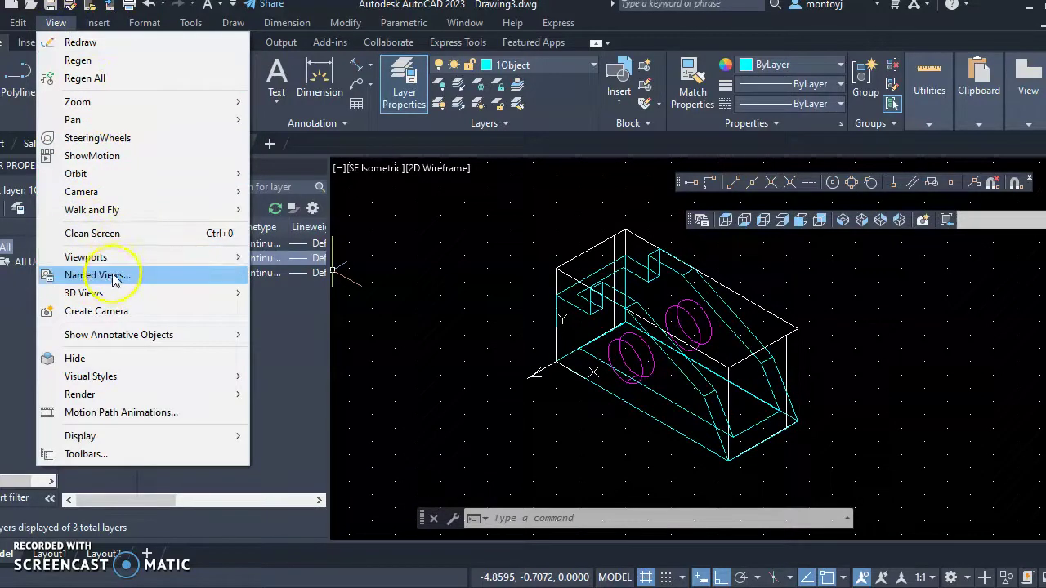
{"action": "mouse_move", "coordinate": [126, 210]}
{"action": "mouse_move", "coordinate": [122, 175]}
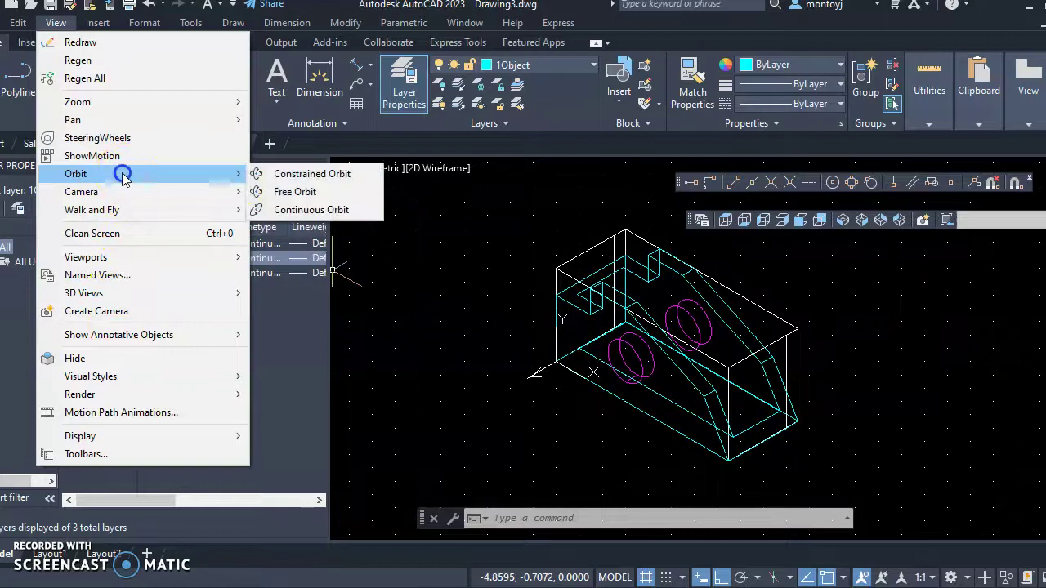
{"action": "left_click", "coordinate": [282, 191]}
{"action": "left_click_drag", "start_coordinate": [859, 347], "coordinate": [727, 271]}
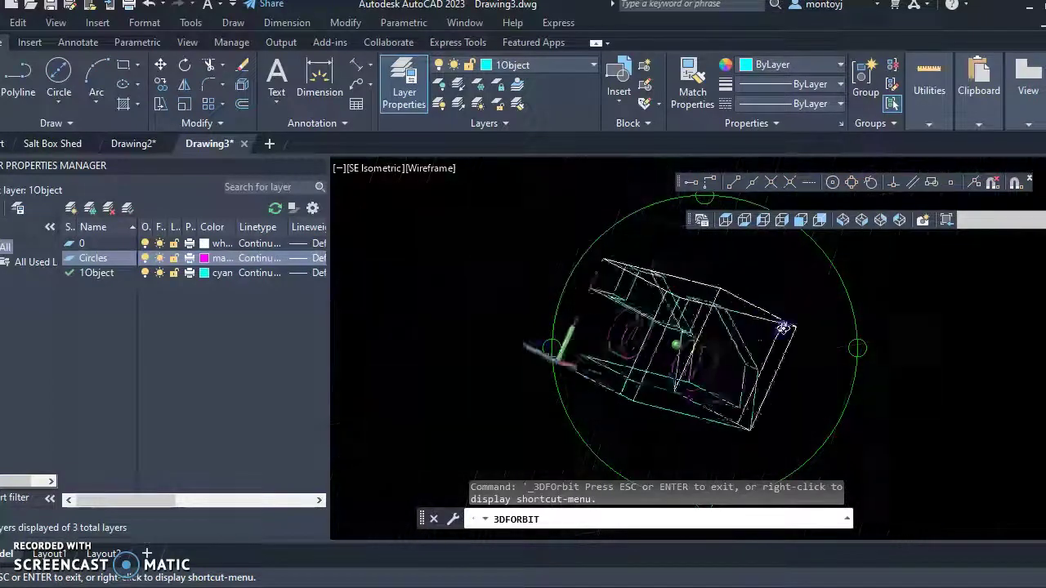
{"action": "left_click_drag", "start_coordinate": [783, 327], "coordinate": [809, 315]}
{"action": "left_click", "coordinate": [862, 221]}
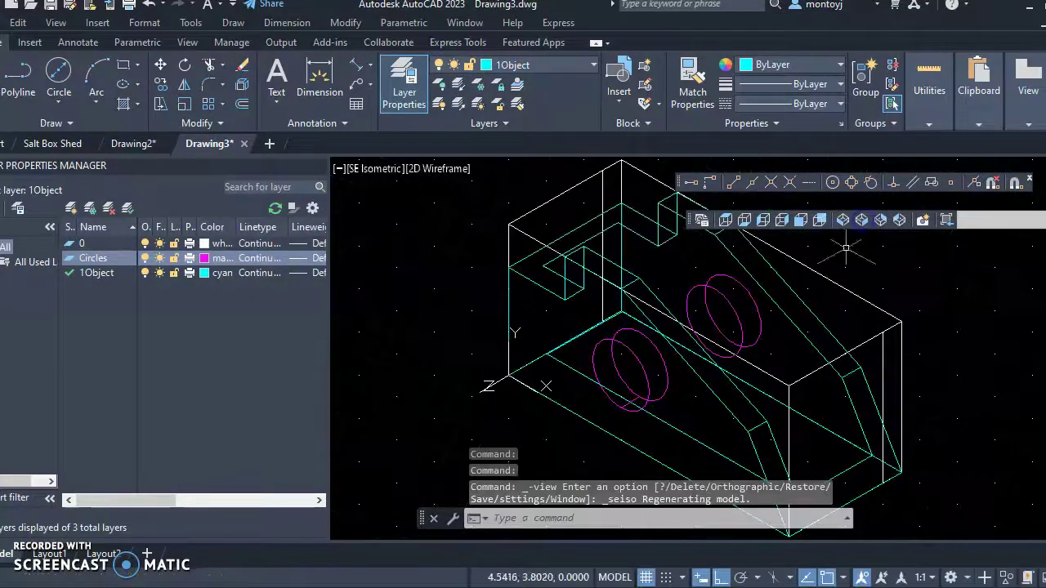
- Turn off layer 0 to hide the construction box
{"action": "scroll", "coordinate": [612, 319], "scroll_direction": "up", "scroll_amount": 5}
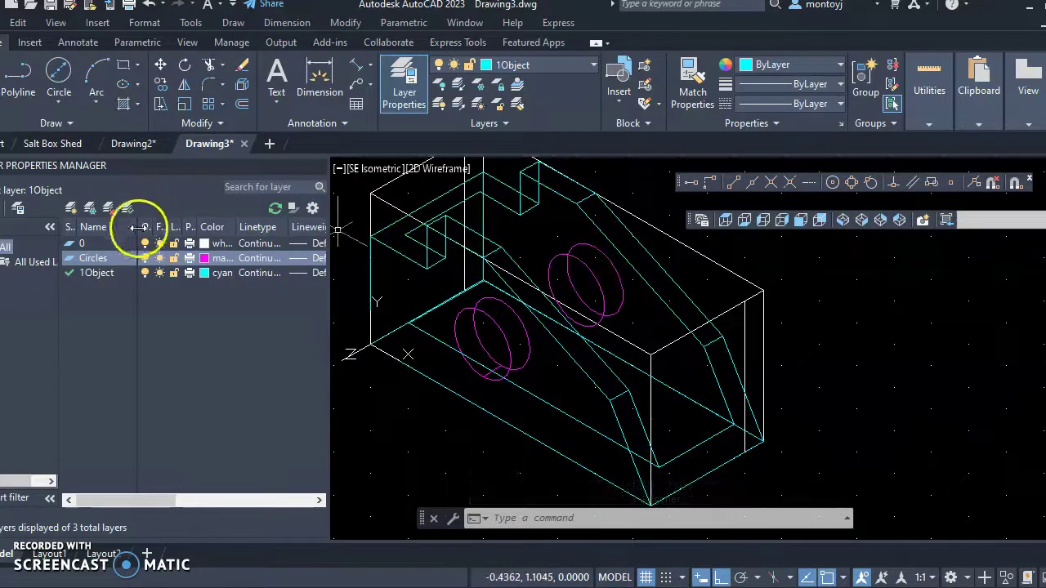
{"action": "left_click", "coordinate": [143, 243]}
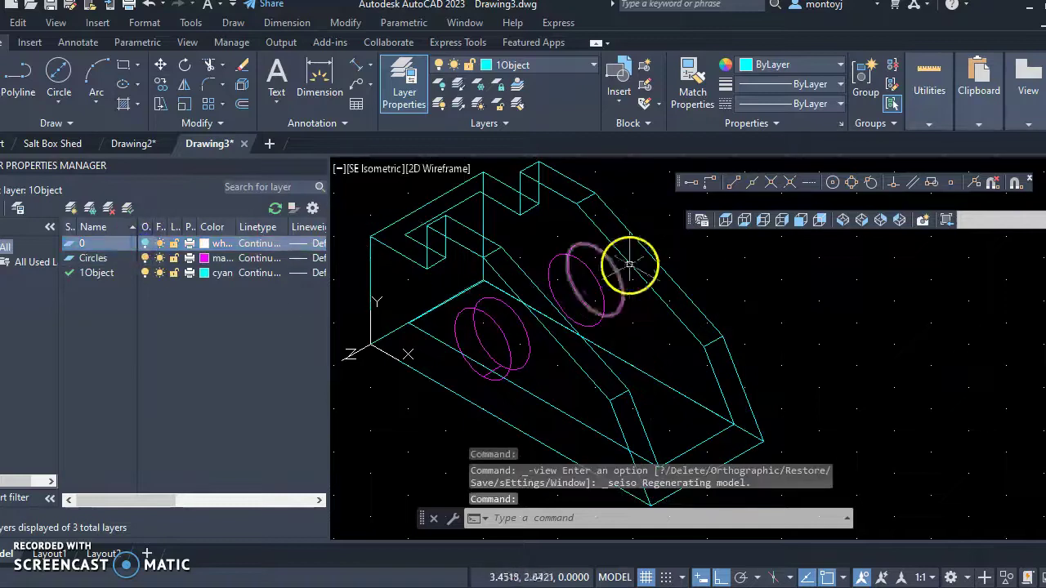
{"action": "scroll", "coordinate": [590, 345], "scroll_direction": "down", "scroll_amount": 2}
{"action": "scroll", "coordinate": [590, 345], "scroll_direction": "up", "scroll_amount": 2}
{"action": "scroll", "coordinate": [595, 340], "scroll_direction": "down", "scroll_amount": 2}
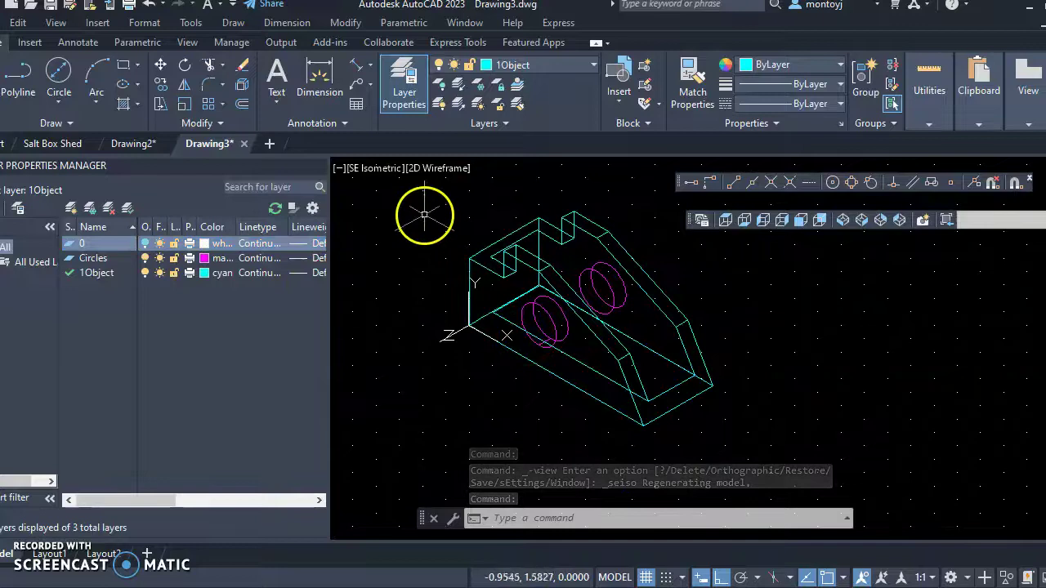
{"action": "left_click", "coordinate": [321, 76]}
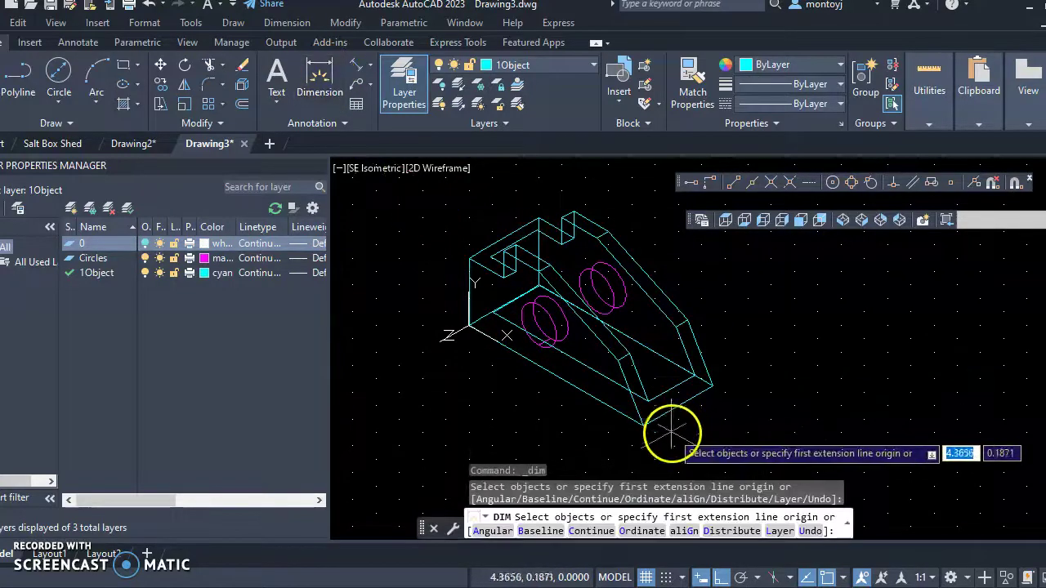
{"action": "left_click", "coordinate": [644, 421]}
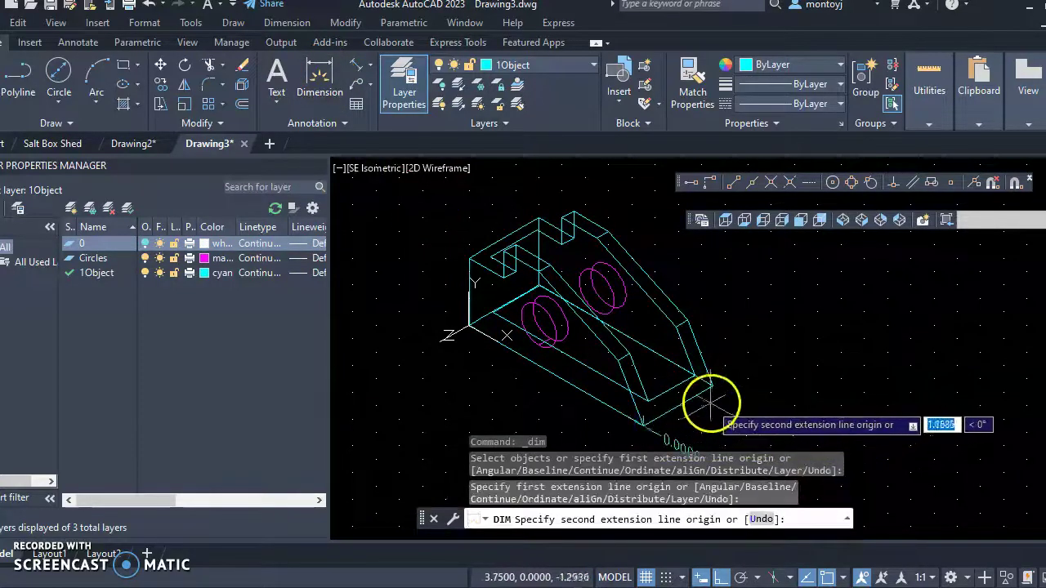
{"action": "key", "text": "Escape"}
{"action": "middle_click_drag", "start_coordinate": [793, 397], "coordinate": [862, 347]}
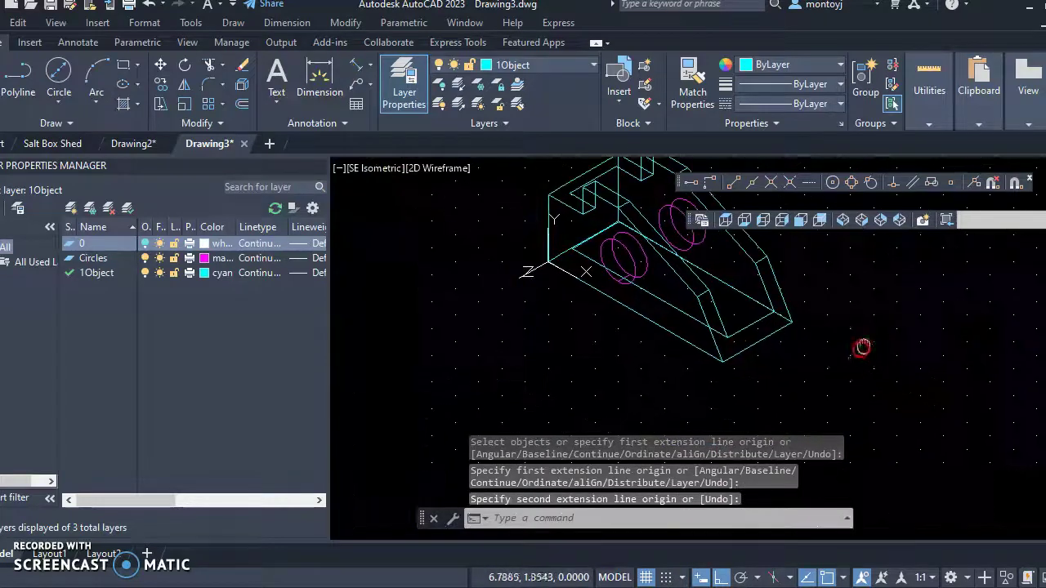
- Dimension the length of the plate's lower front edge from the origin corner to the far corner, placing the dimension below the edge
{"action": "left_click", "coordinate": [319, 73]}
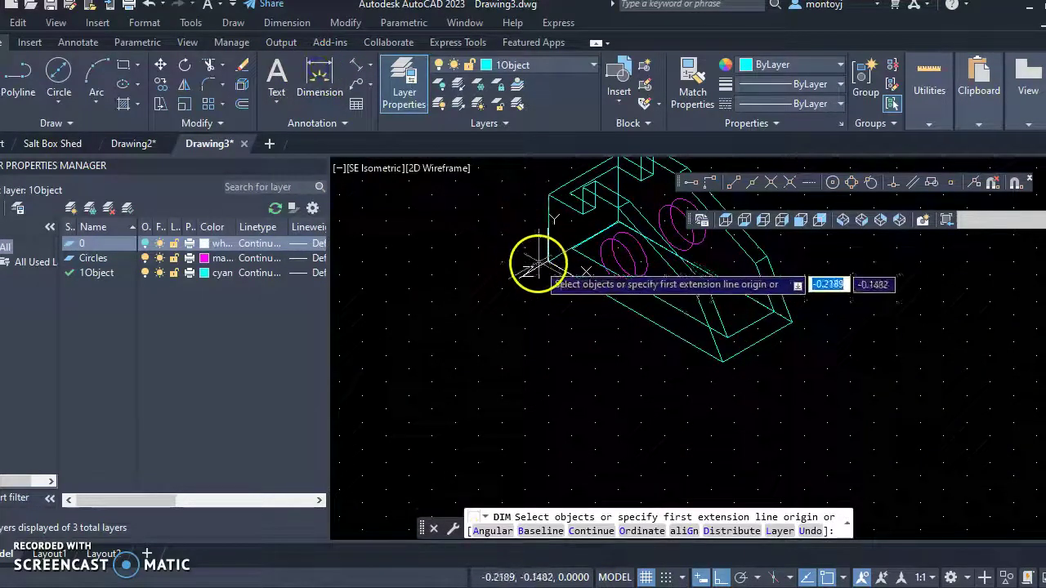
{"action": "key", "text": "Return"}
{"action": "left_click", "coordinate": [551, 261]}
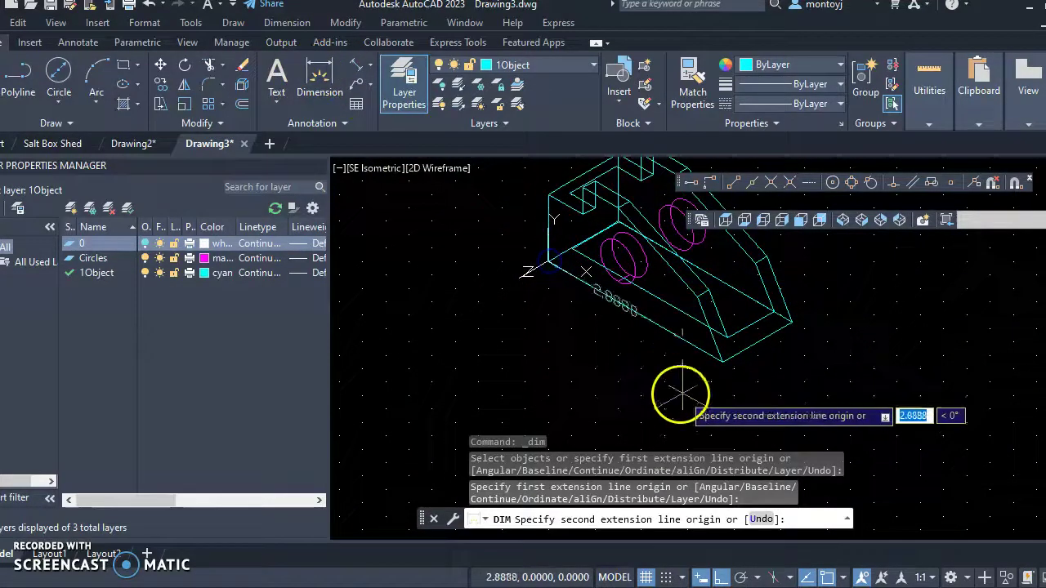
{"action": "left_click", "coordinate": [719, 362]}
{"action": "left_click", "coordinate": [688, 387]}
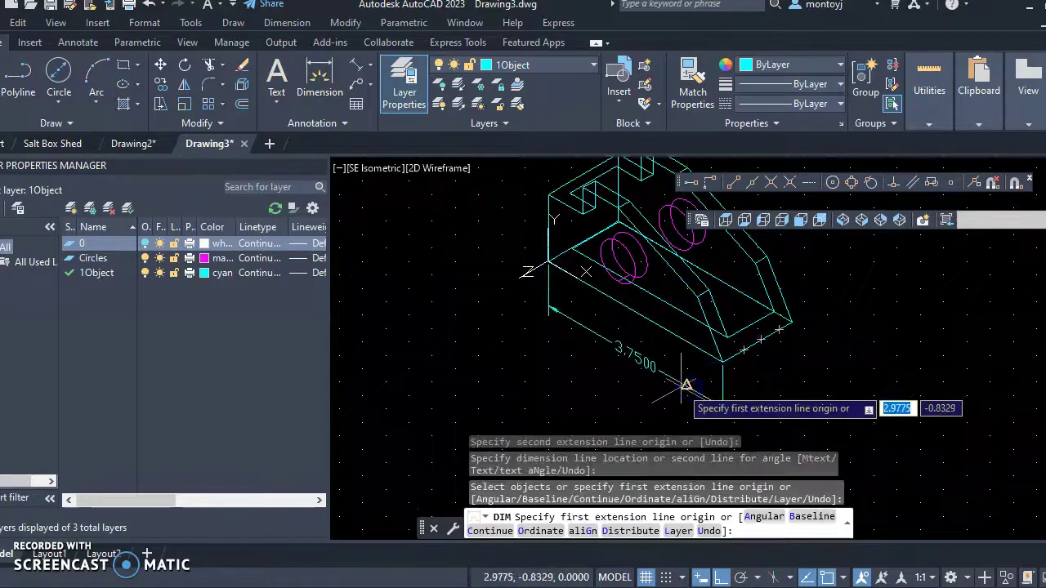
{"action": "key", "text": "Escape"}
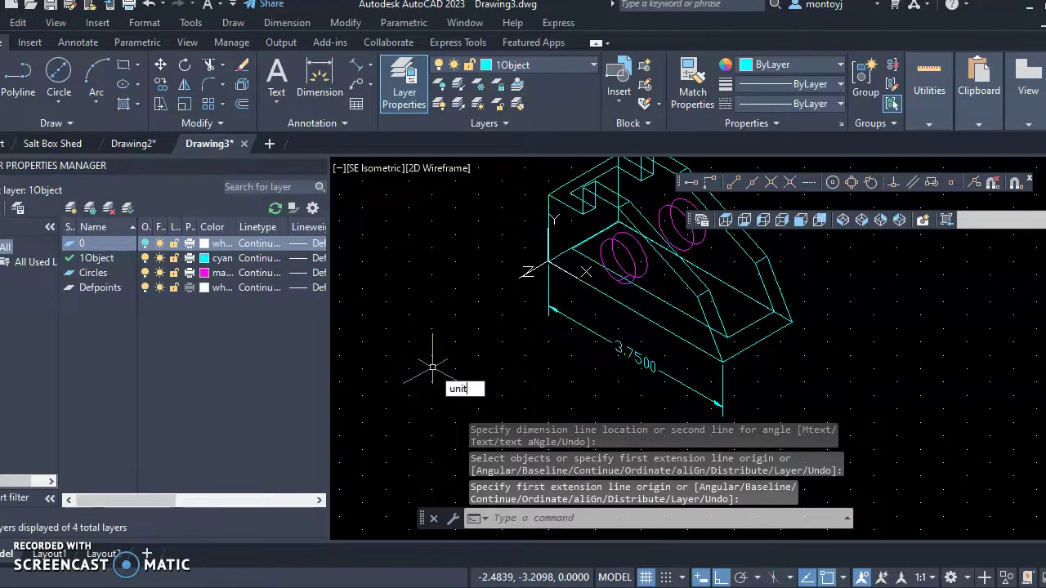
- Set the length precision of the drawing units to 0.0
{"action": "type", "text": "UNITS"}
{"action": "key", "text": "Return"}
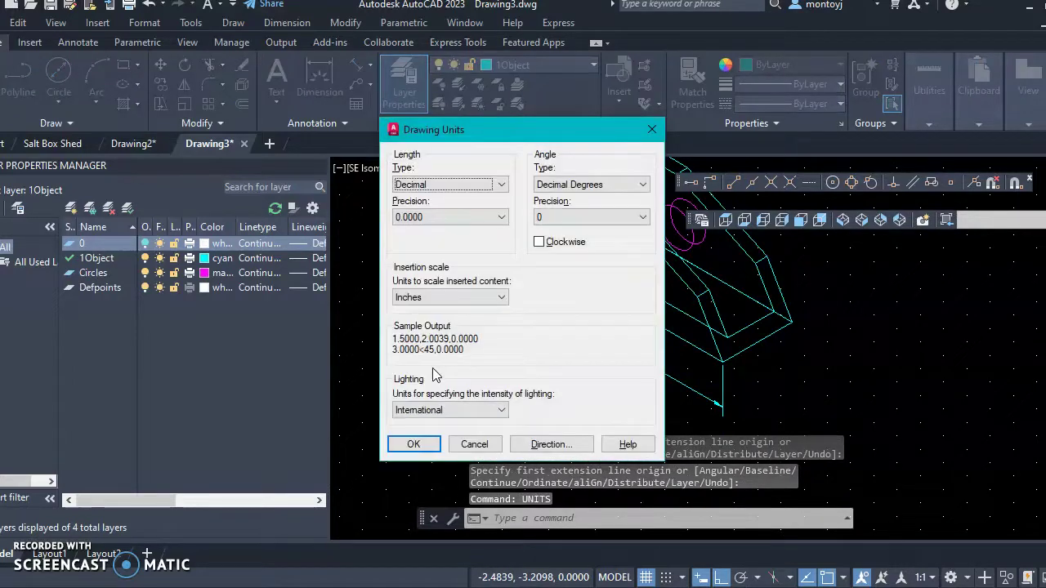
{"action": "left_click", "coordinate": [502, 218]}
{"action": "left_click", "coordinate": [447, 244]}
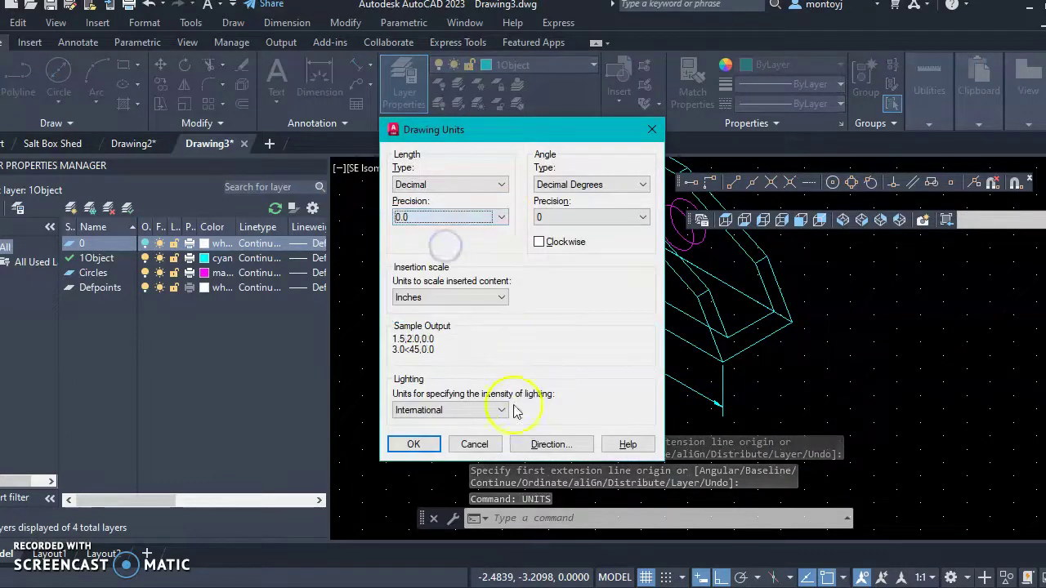
{"action": "left_click", "coordinate": [412, 443]}
- Erase the length dimension below the plate's lower front edge
{"action": "left_click", "coordinate": [652, 375]}
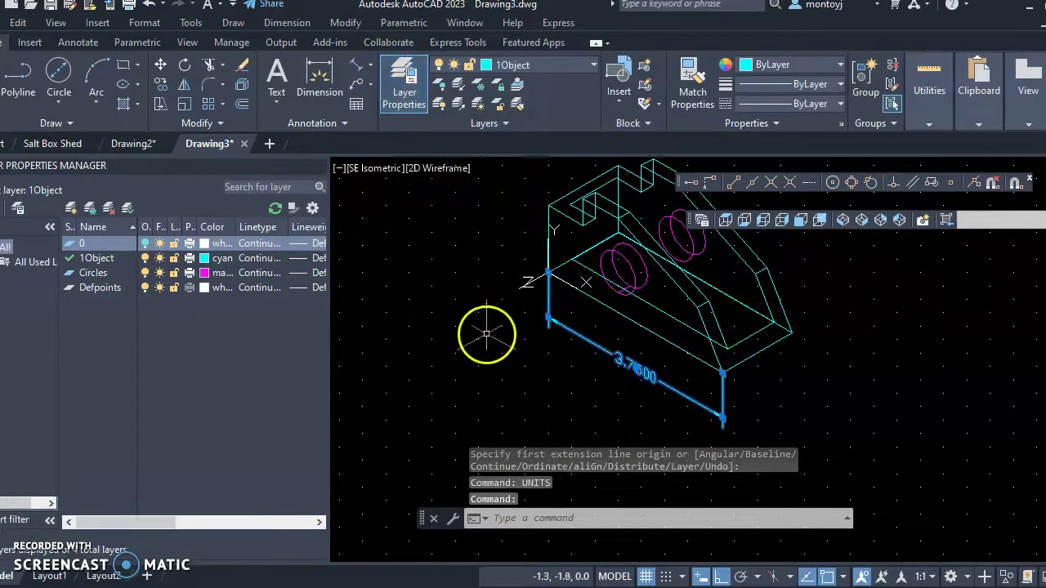
{"action": "key", "text": "Escape"}
{"action": "left_click", "coordinate": [654, 380]}
{"action": "key", "text": "Delete"}
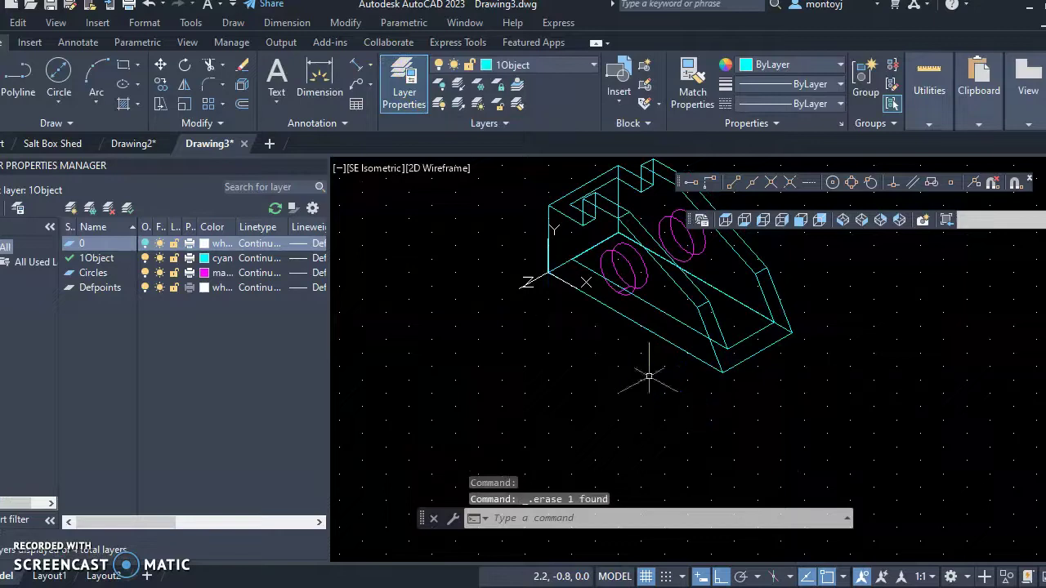
{"action": "left_click", "coordinate": [311, 72]}
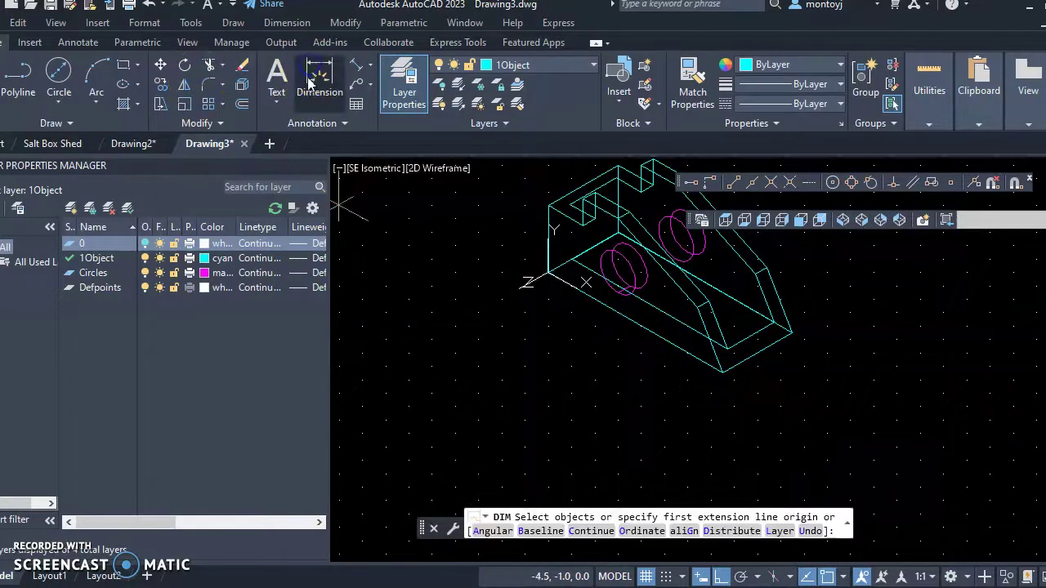
{"action": "key", "text": "Escape"}
- Create a yellow layer named Dimensions, make it the current layer and keep it turned on
{"action": "left_click", "coordinate": [70, 209]}
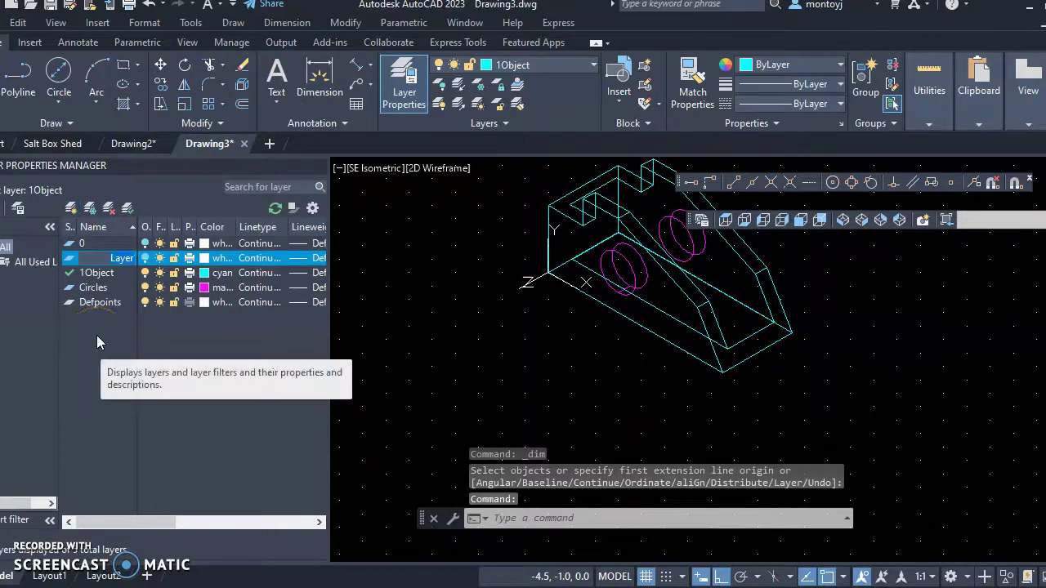
{"action": "type", "text": "Dimensions"}
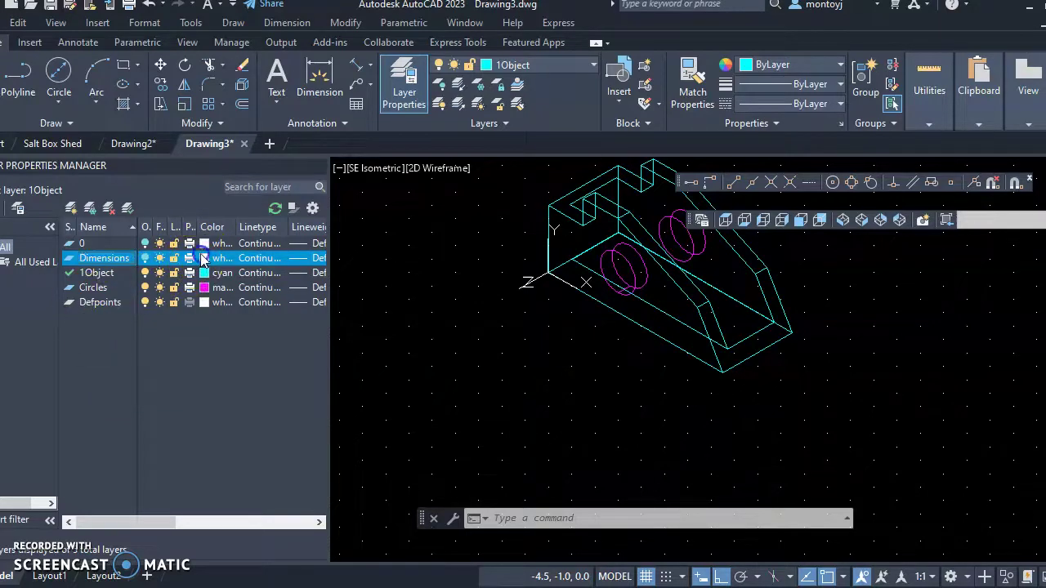
{"action": "left_click", "coordinate": [203, 259]}
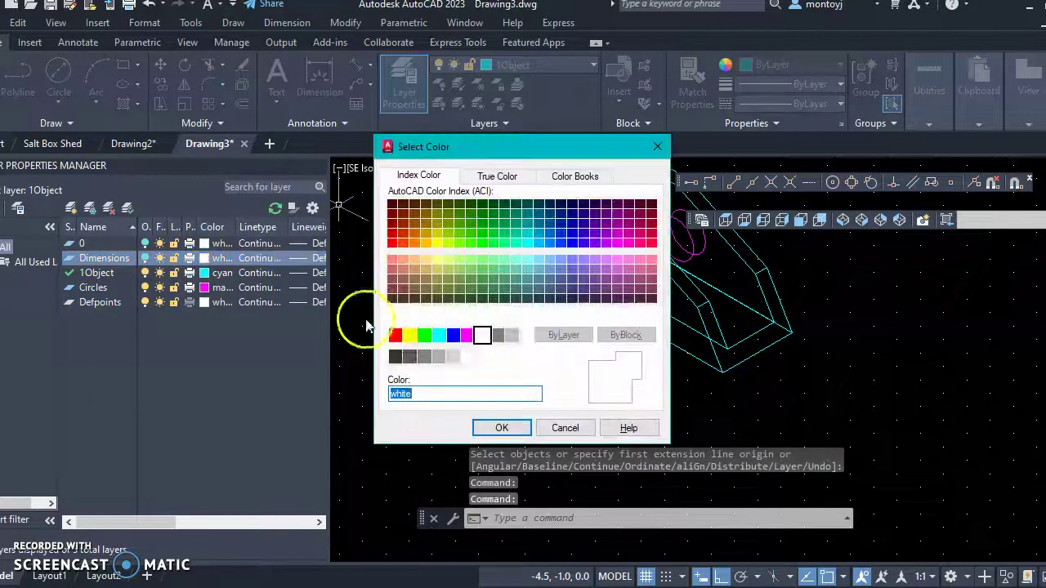
{"action": "left_click", "coordinate": [476, 429]}
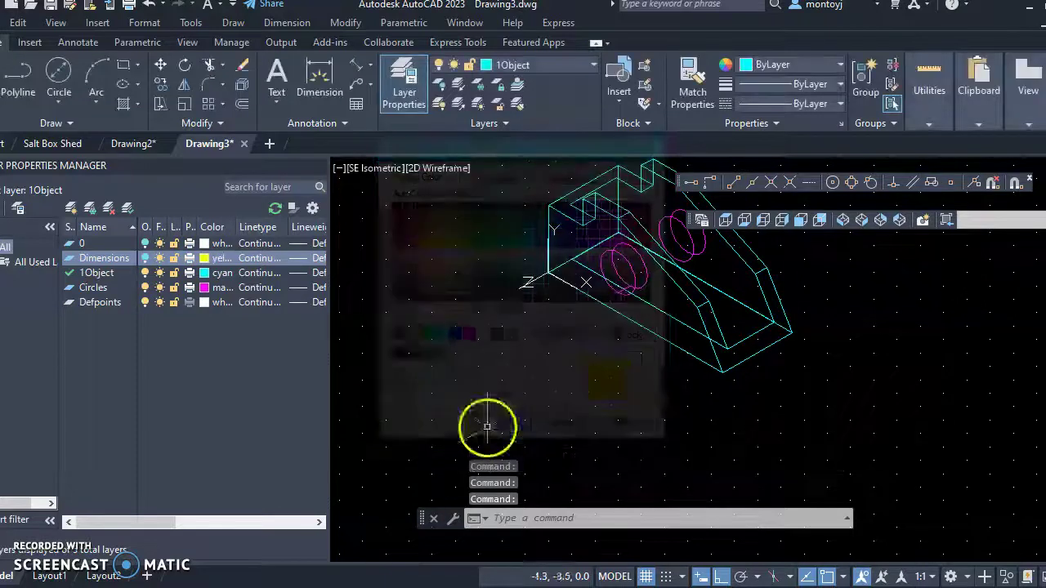
{"action": "double_click", "coordinate": [74, 257]}
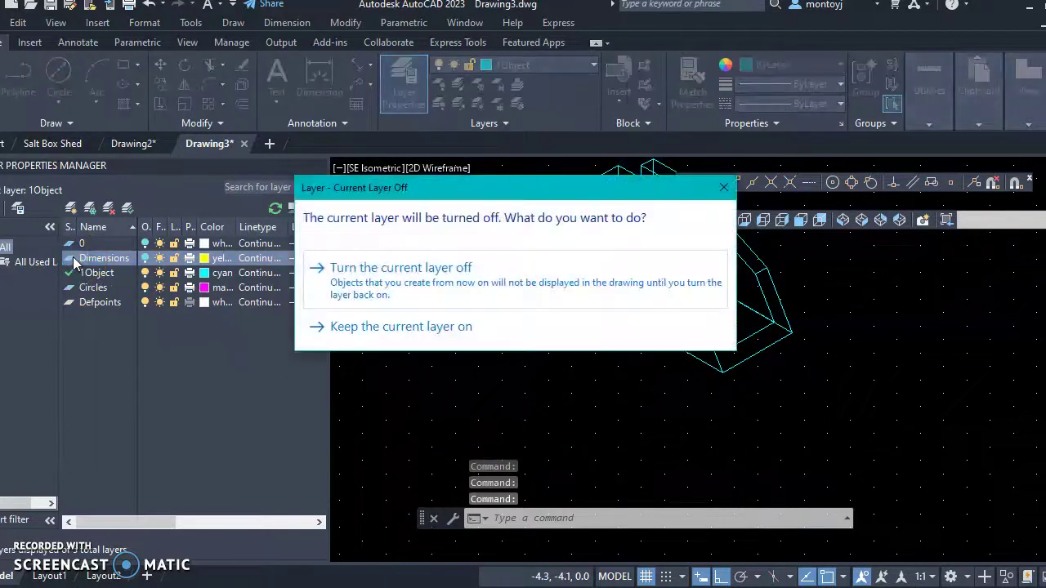
{"action": "left_click", "coordinate": [365, 331]}
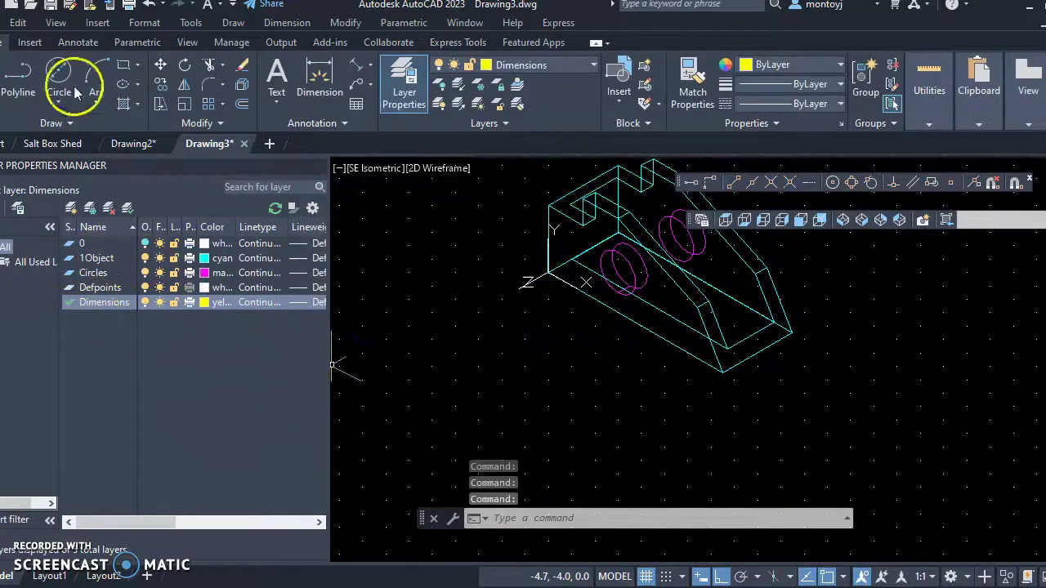
- Dimension the plate's lower front edge on the Dimensions layer, from the origin corner to the far corner, with the dimension line below it
{"action": "left_click", "coordinate": [317, 75]}
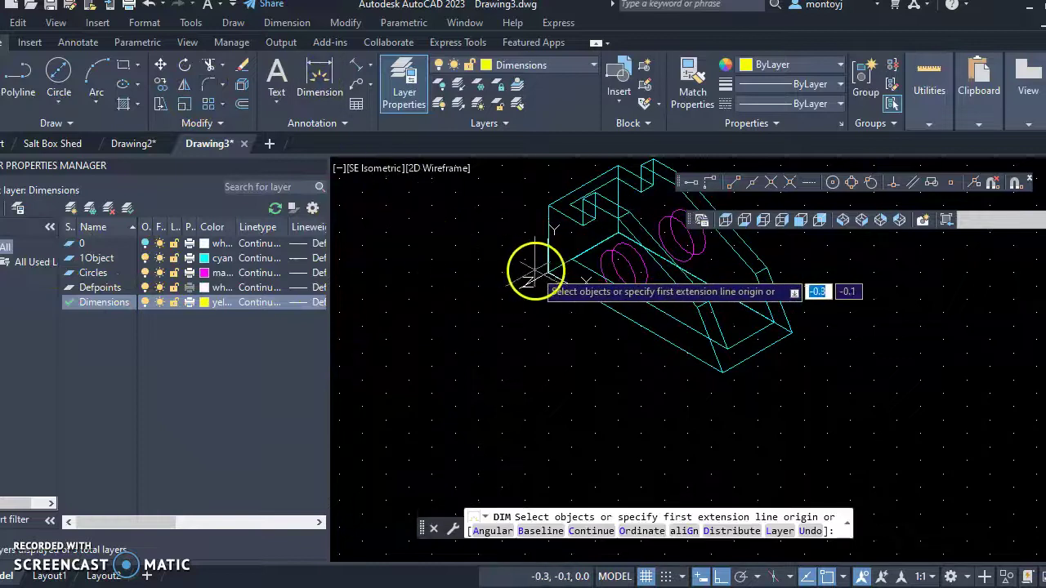
{"action": "left_click", "coordinate": [546, 272]}
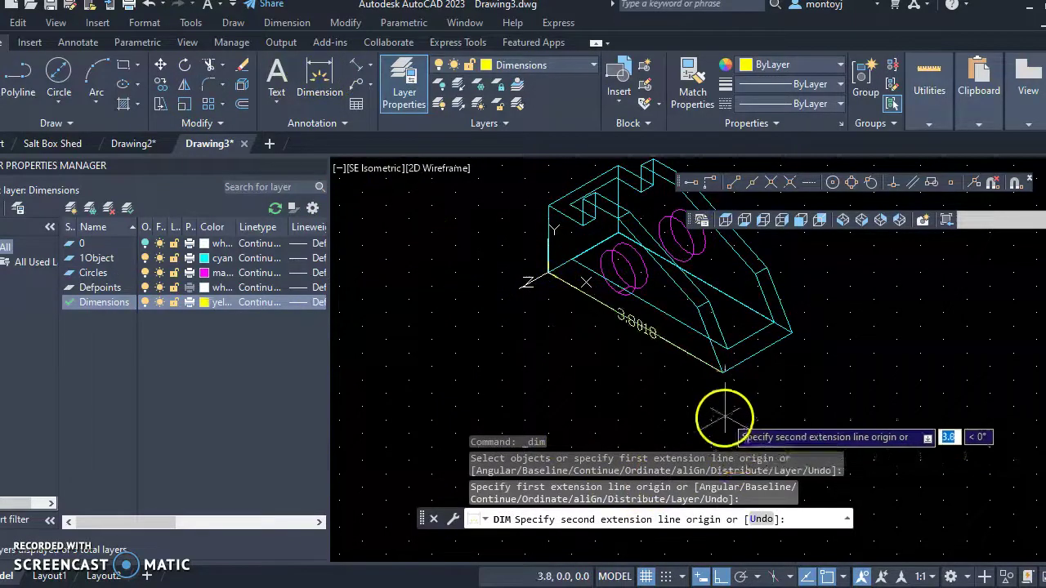
{"action": "left_click", "coordinate": [724, 371]}
{"action": "left_click", "coordinate": [690, 394]}
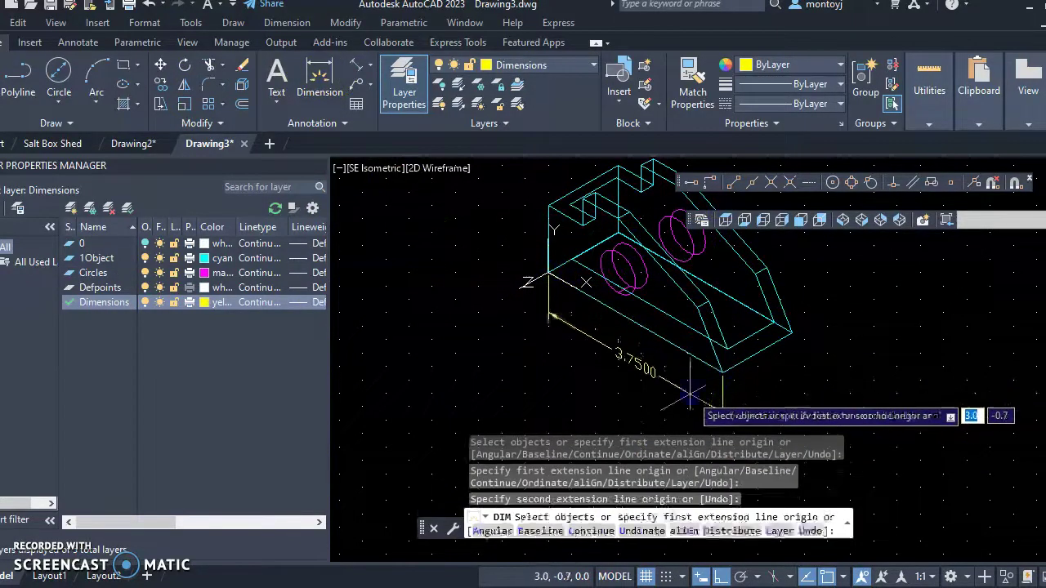
{"action": "key", "text": "Return"}
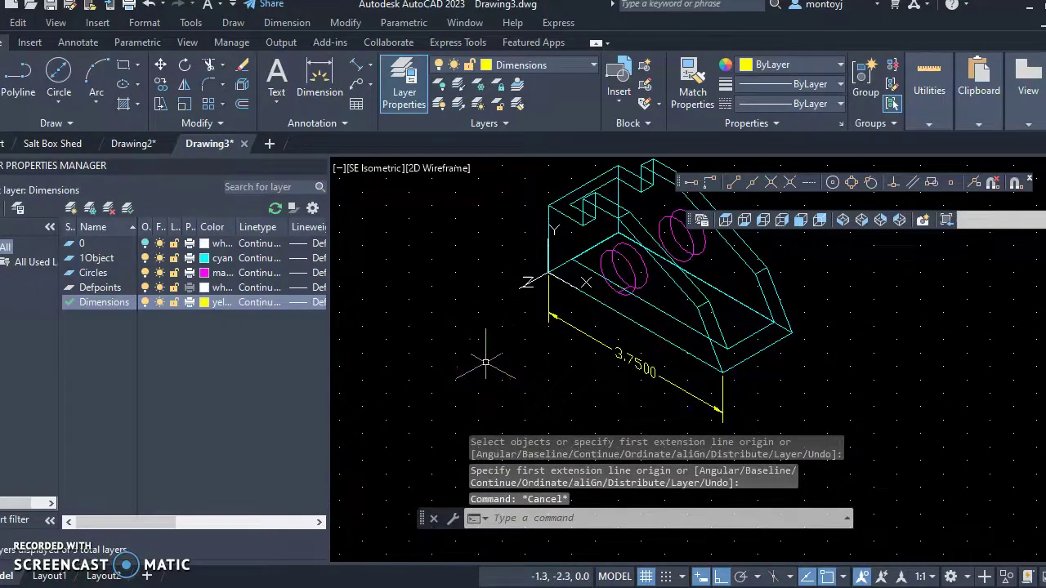
{"action": "key", "text": "Return"}
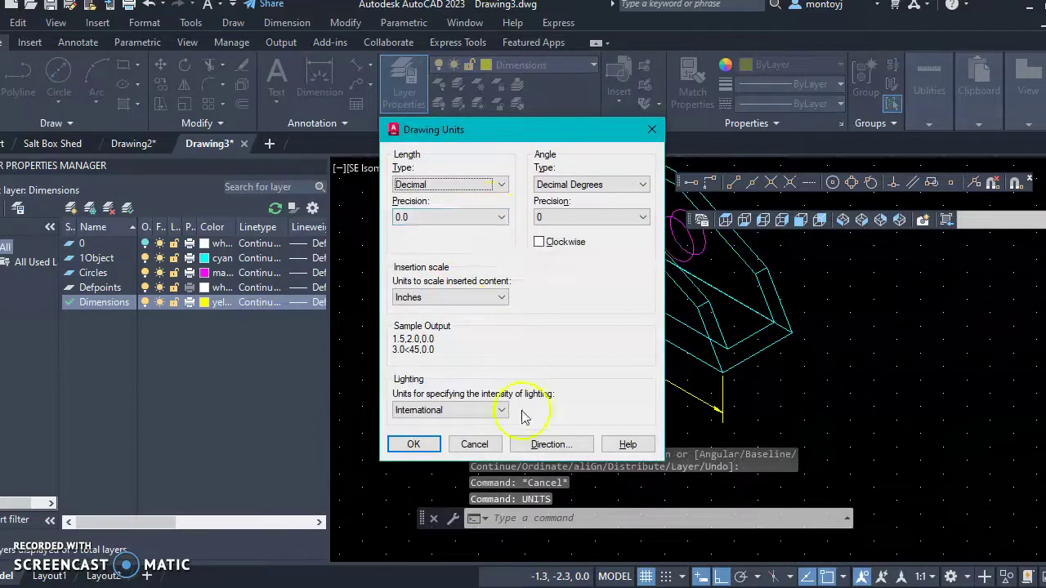
{"action": "left_click", "coordinate": [413, 444]}
{"action": "scroll", "coordinate": [641, 369], "scroll_direction": "up", "scroll_amount": 2}
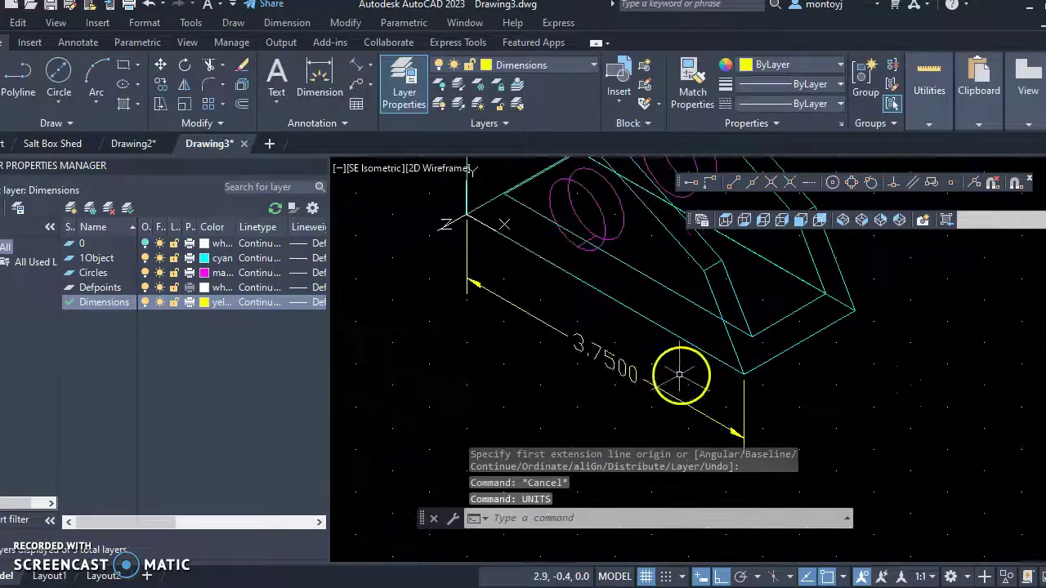
{"action": "double_click", "coordinate": [620, 367]}
{"action": "left_click", "coordinate": [578, 420]}
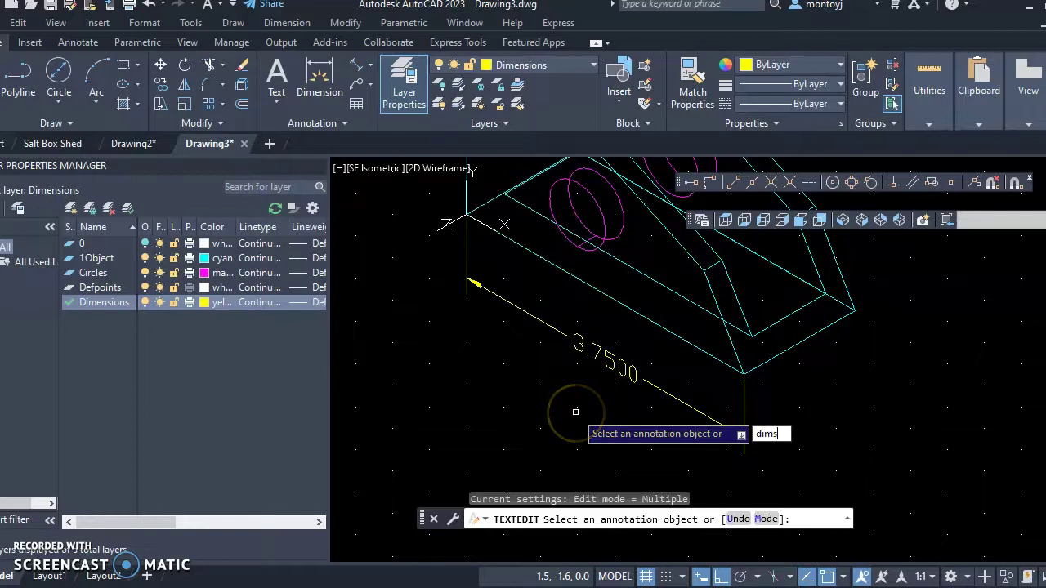
{"action": "type", "text": "dimstyle"}
{"action": "key", "text": "Return"}
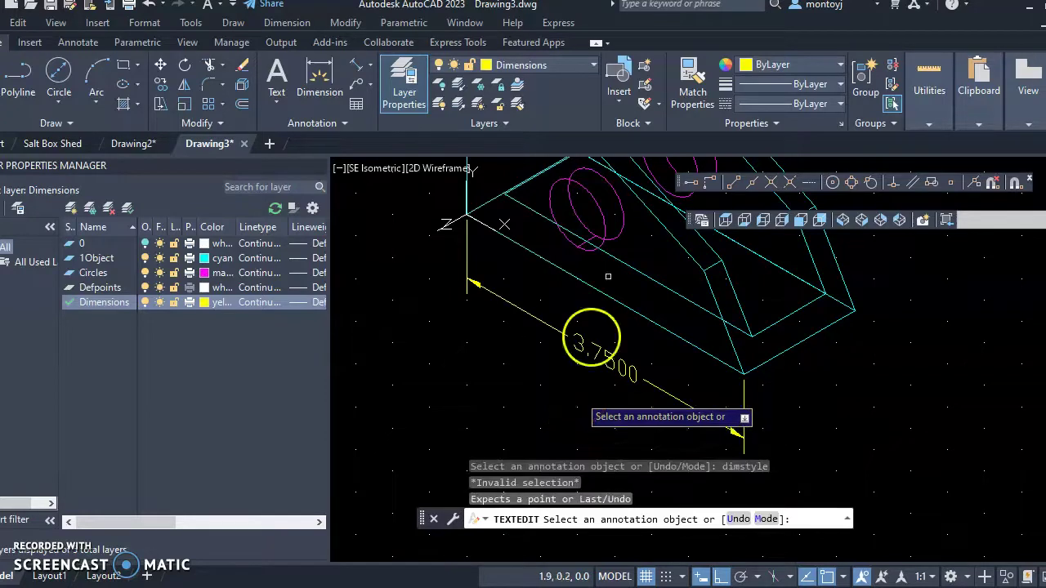
{"action": "key", "text": "Escape"}
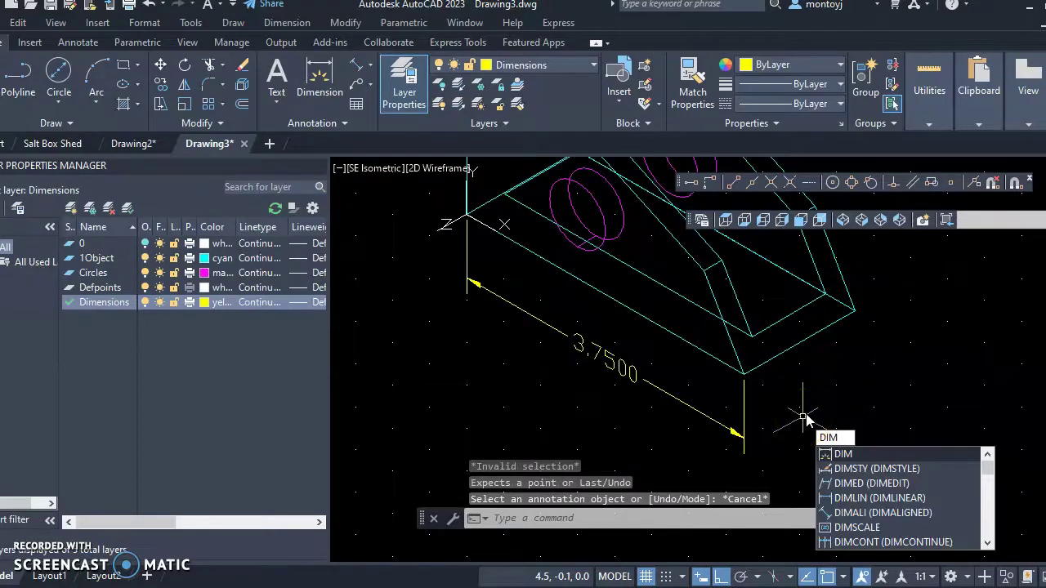
- Modify the Standard dimension style so its primary units show linear dimensions with a precision of 0.0
{"action": "left_click", "coordinate": [854, 468]}
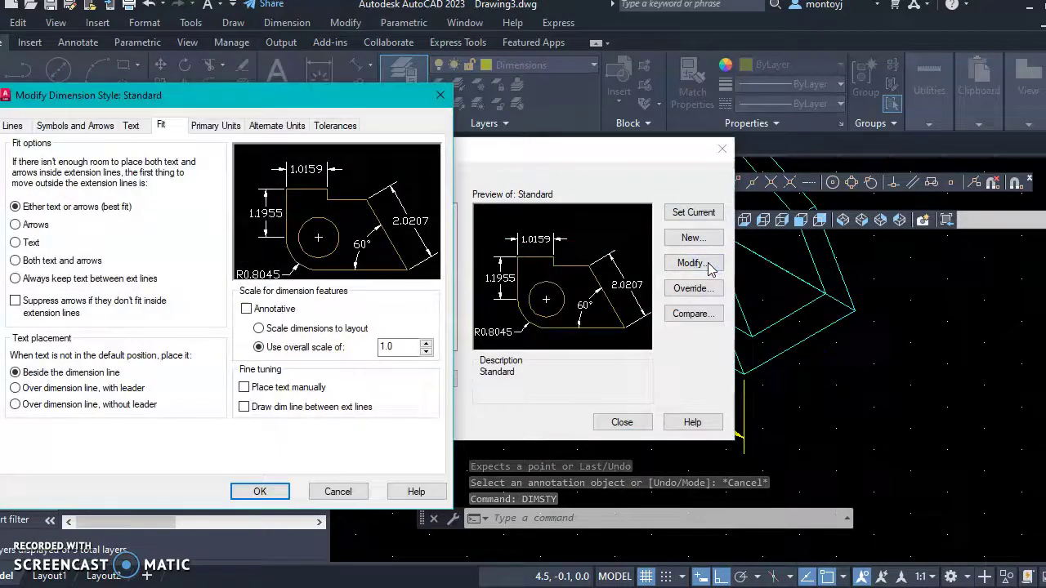
{"action": "left_click", "coordinate": [130, 126]}
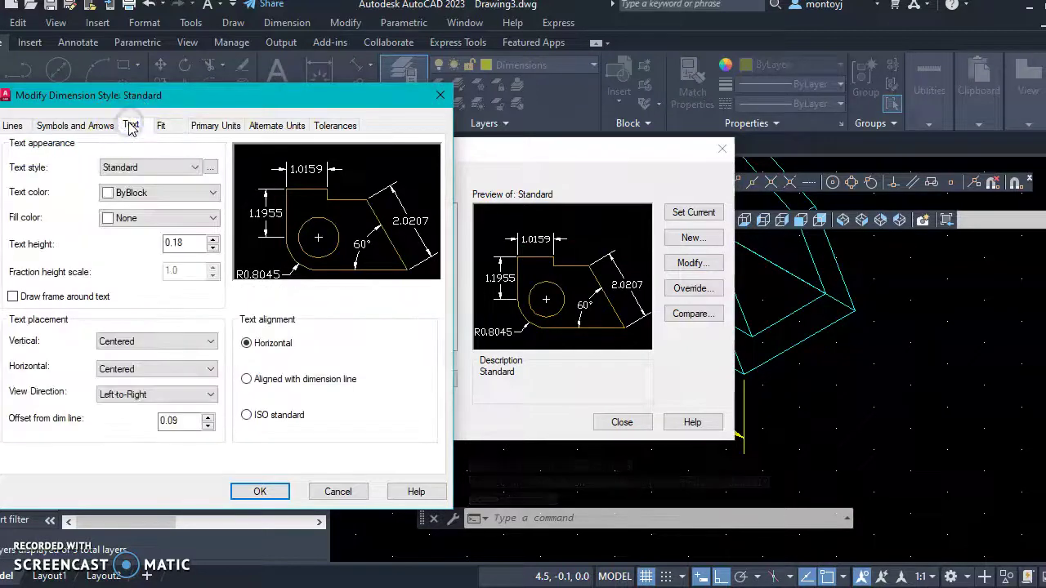
{"action": "left_click", "coordinate": [200, 127]}
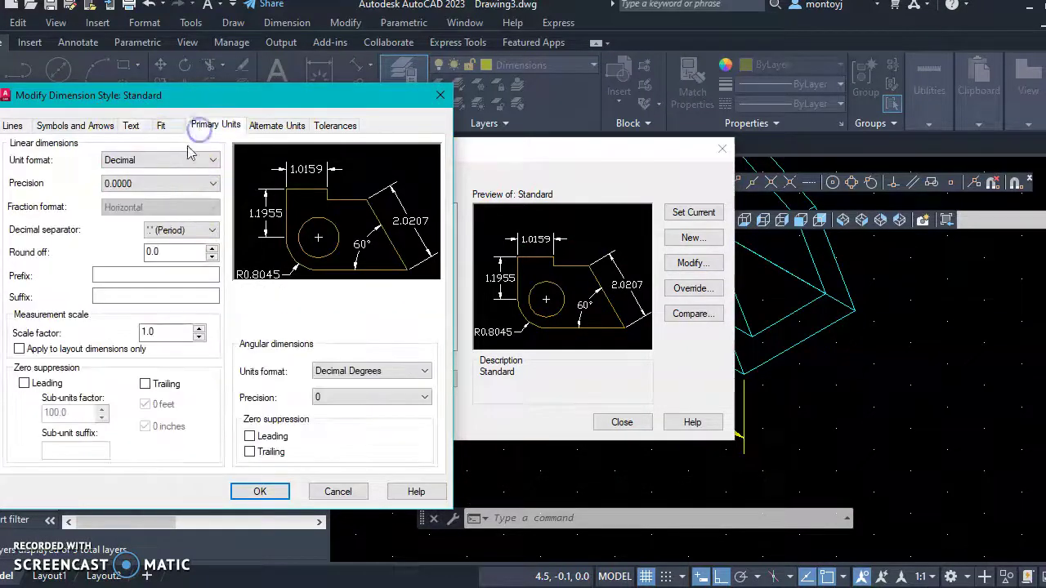
{"action": "left_click", "coordinate": [210, 183]}
{"action": "left_click", "coordinate": [171, 222]}
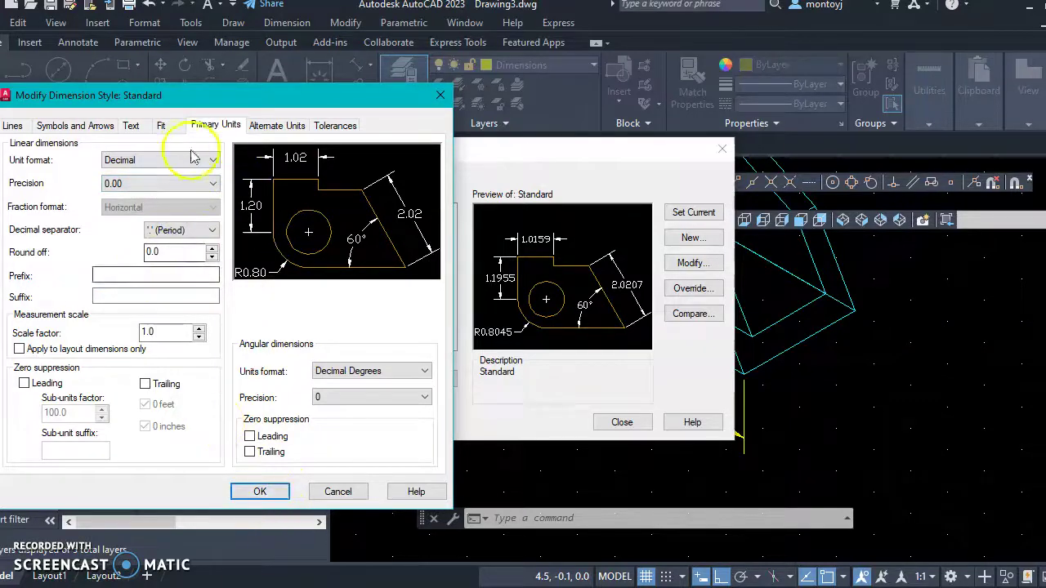
{"action": "left_click", "coordinate": [211, 183]}
{"action": "left_click", "coordinate": [164, 210]}
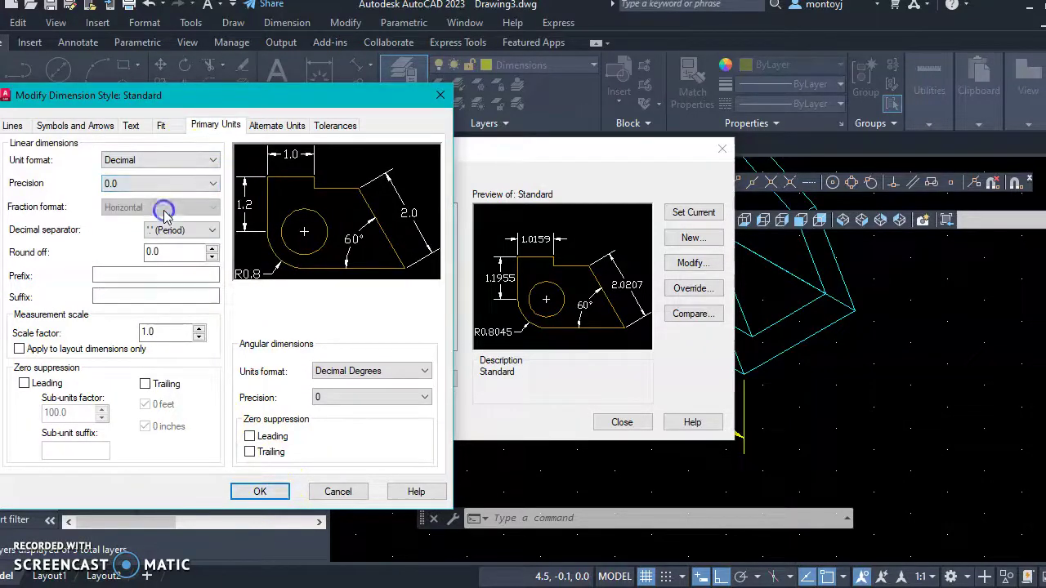
{"action": "left_click", "coordinate": [260, 490]}
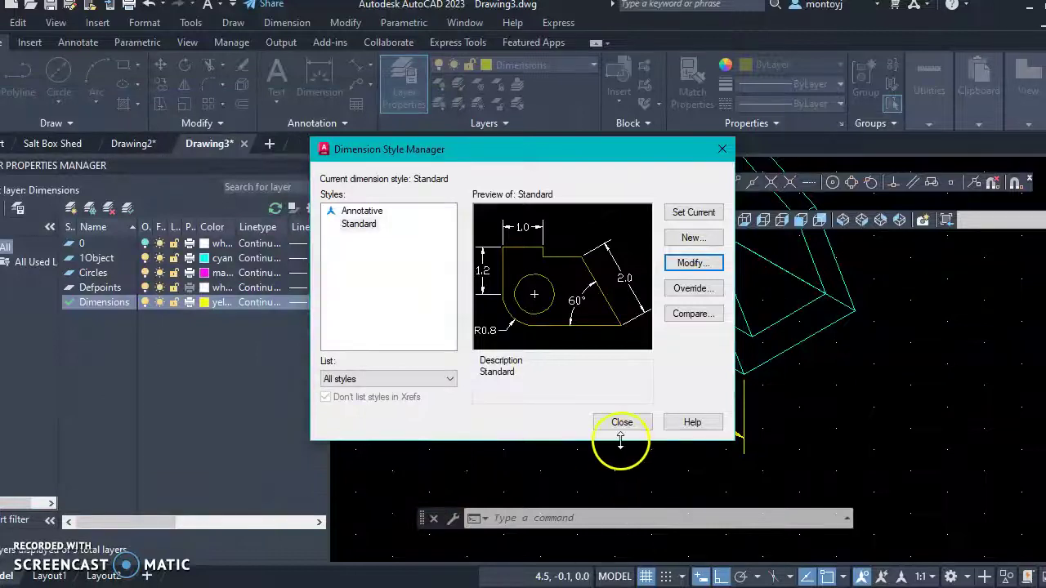
{"action": "left_click", "coordinate": [621, 422]}
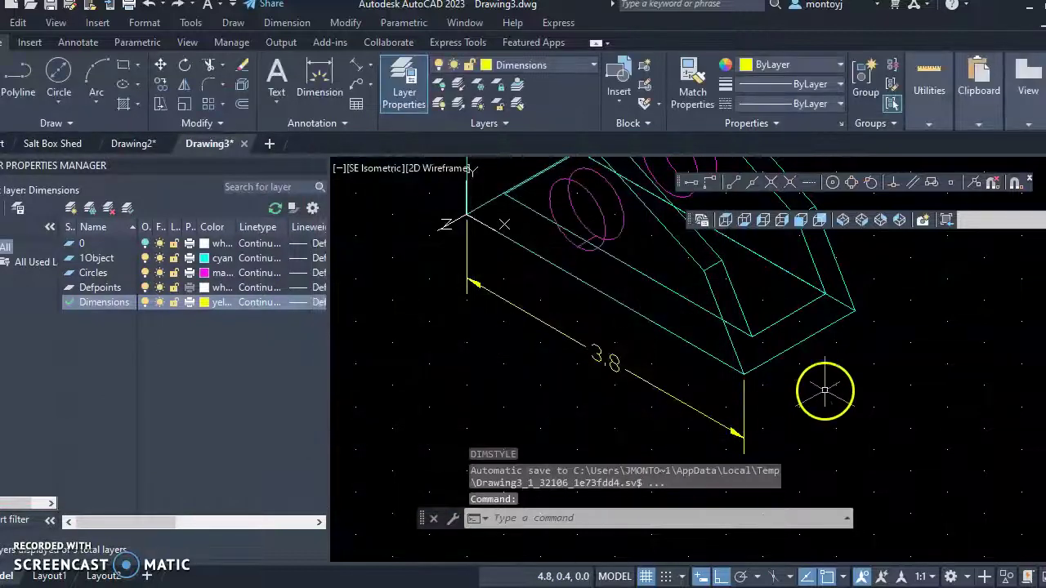
- Try to dimension the plate's width along the bottom end edge, between the front and rear lower corners
{"action": "middle_click_drag", "start_coordinate": [824, 391], "coordinate": [762, 403]}
{"action": "left_click", "coordinate": [320, 75]}
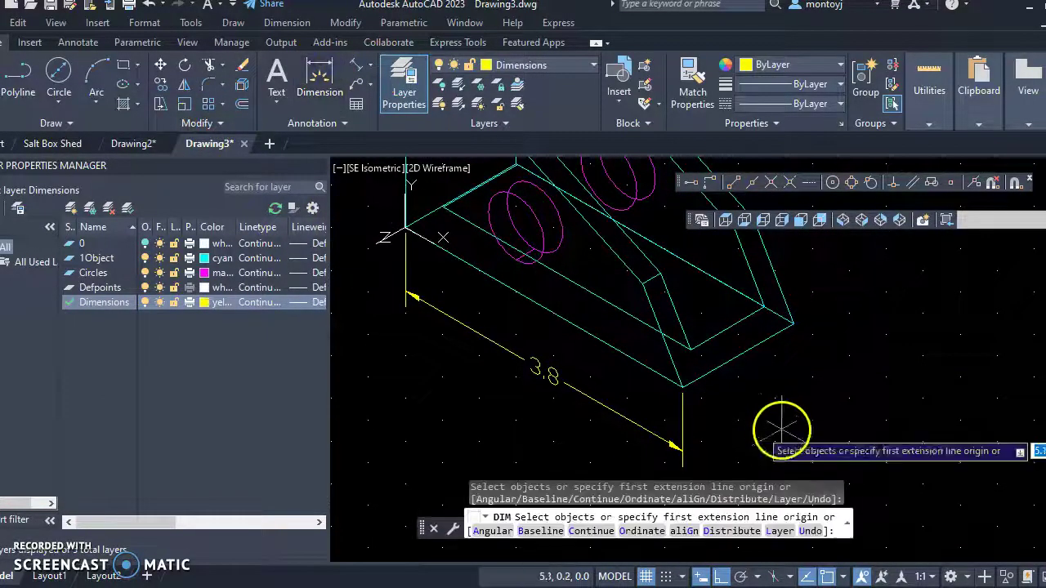
{"action": "left_click", "coordinate": [682, 386]}
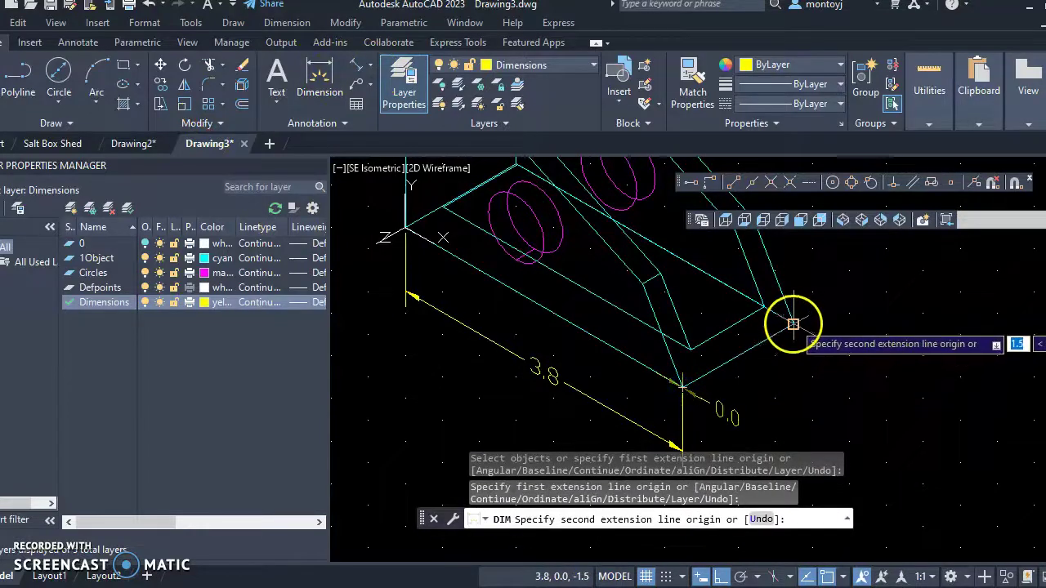
{"action": "left_click", "coordinate": [793, 322]}
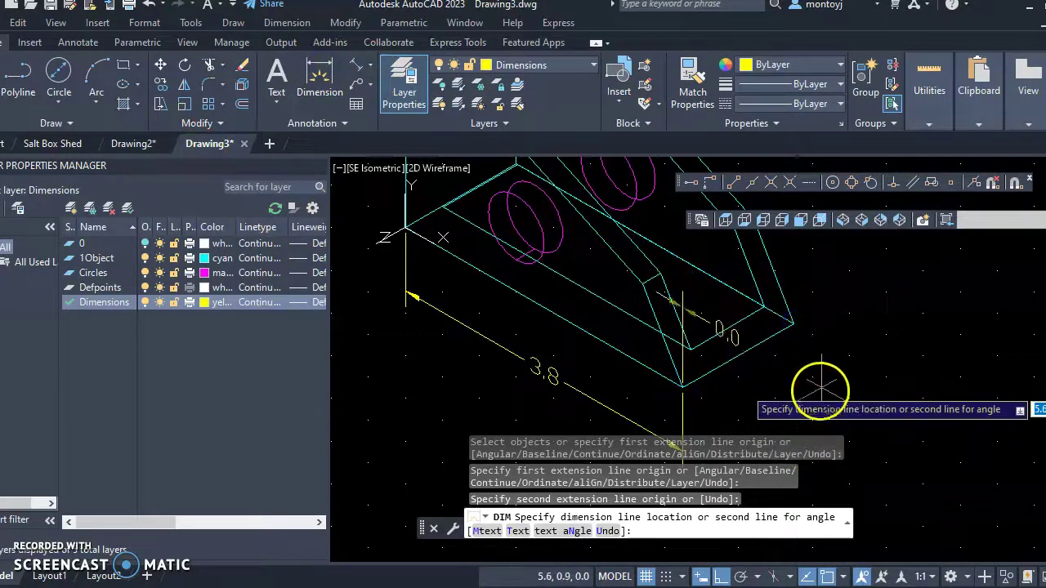
{"action": "key", "text": "Escape"}
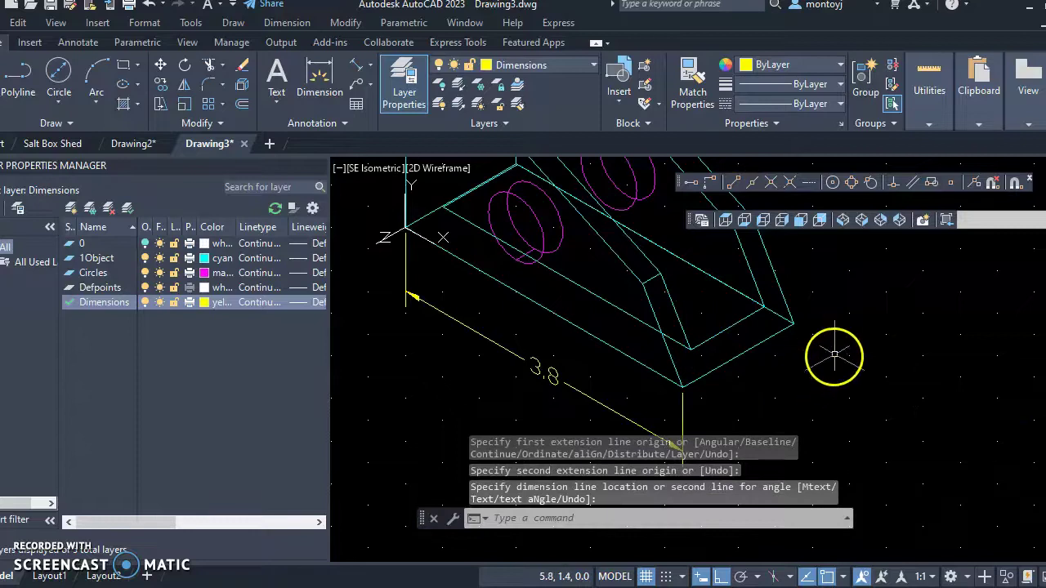
- Switch to the SW Isometric view and try to dimension the plate's width along the lower end edge from its far corner
{"action": "scroll", "coordinate": [833, 356], "scroll_direction": "up", "scroll_amount": 2}
{"action": "left_click", "coordinate": [841, 222]}
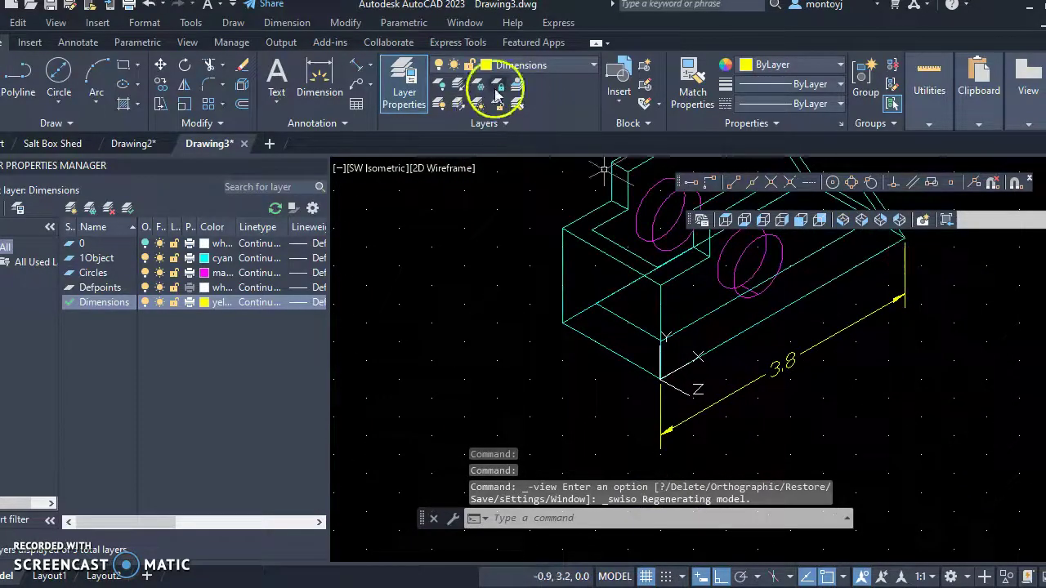
{"action": "left_click", "coordinate": [319, 77]}
{"action": "key", "text": "Return"}
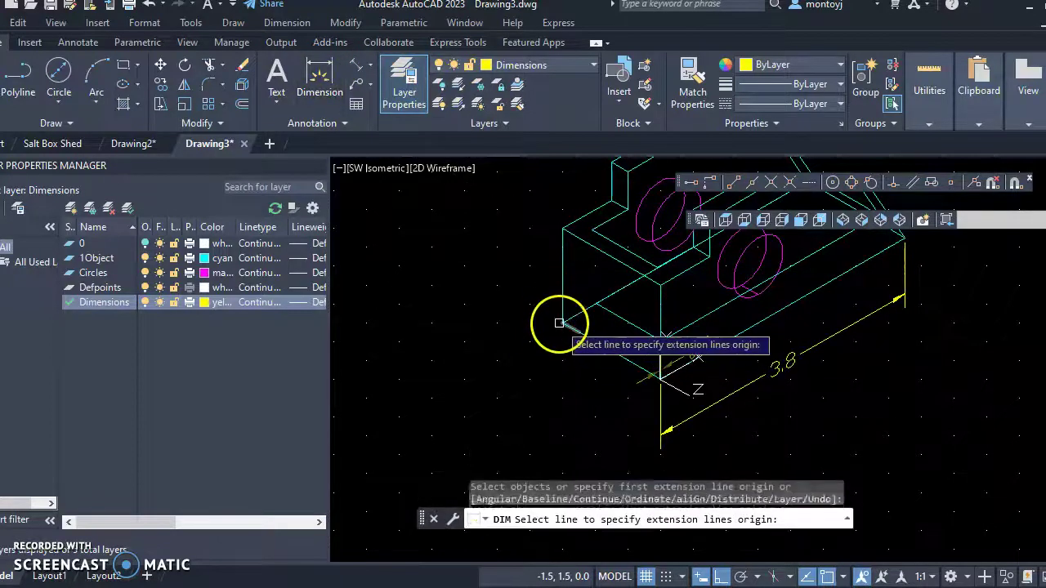
{"action": "left_click", "coordinate": [560, 322]}
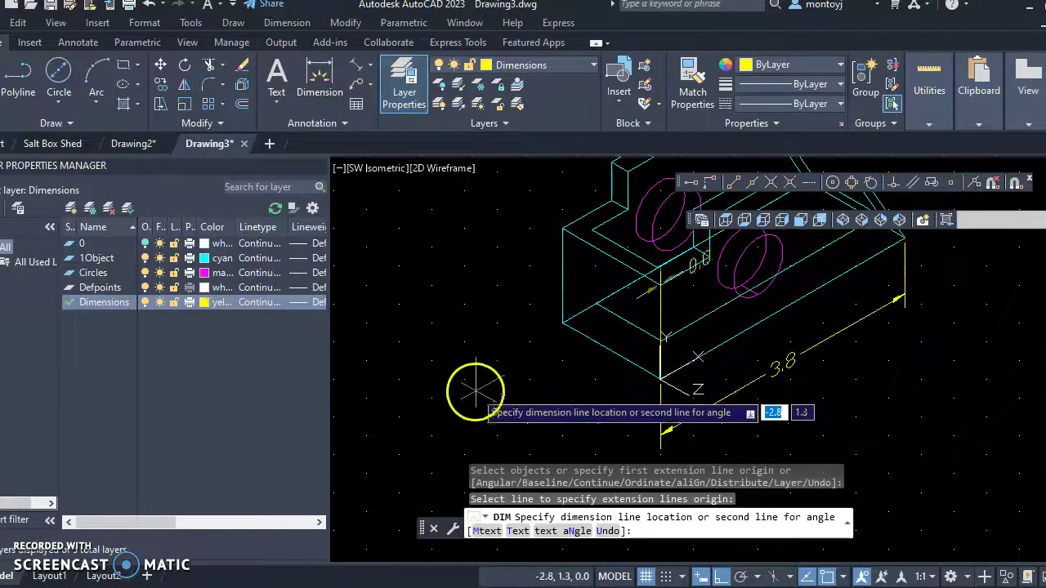
{"action": "key", "text": "Escape"}
{"action": "left_click", "coordinate": [322, 75]}
{"action": "key", "text": "Return"}
{"action": "key", "text": "Escape"}
{"action": "key", "text": "Escape"}
- Erase the linear dimension along the plate's lower front edge
{"action": "middle_click_drag", "start_coordinate": [758, 386], "coordinate": [626, 387]}
{"action": "scroll", "coordinate": [700, 357], "scroll_direction": "down", "scroll_amount": 2}
{"action": "middle_click_drag", "start_coordinate": [777, 350], "coordinate": [741, 380]}
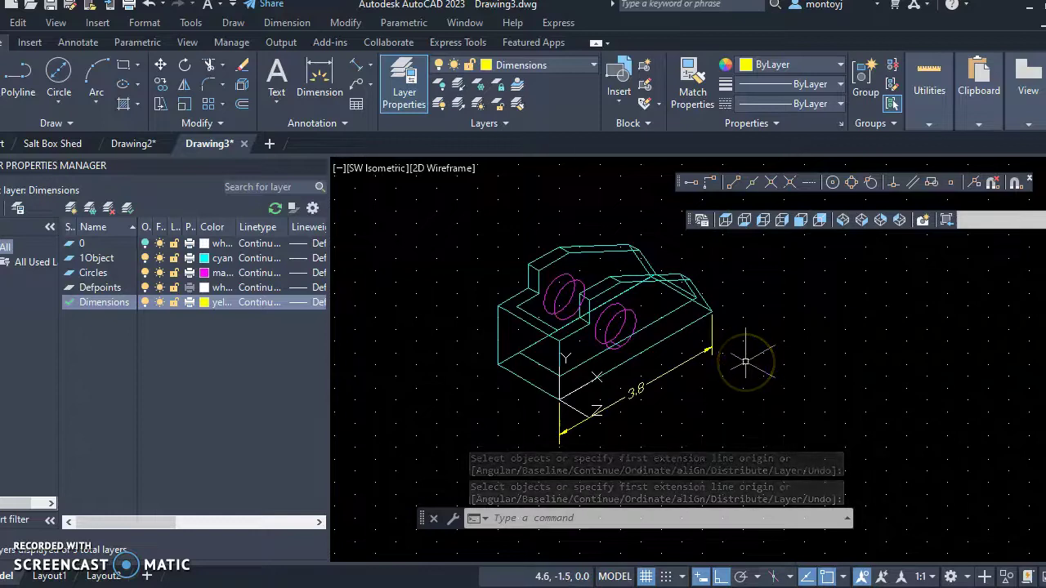
{"action": "scroll", "coordinate": [698, 376], "scroll_direction": "up", "scroll_amount": 2}
{"action": "key", "text": "Escape"}
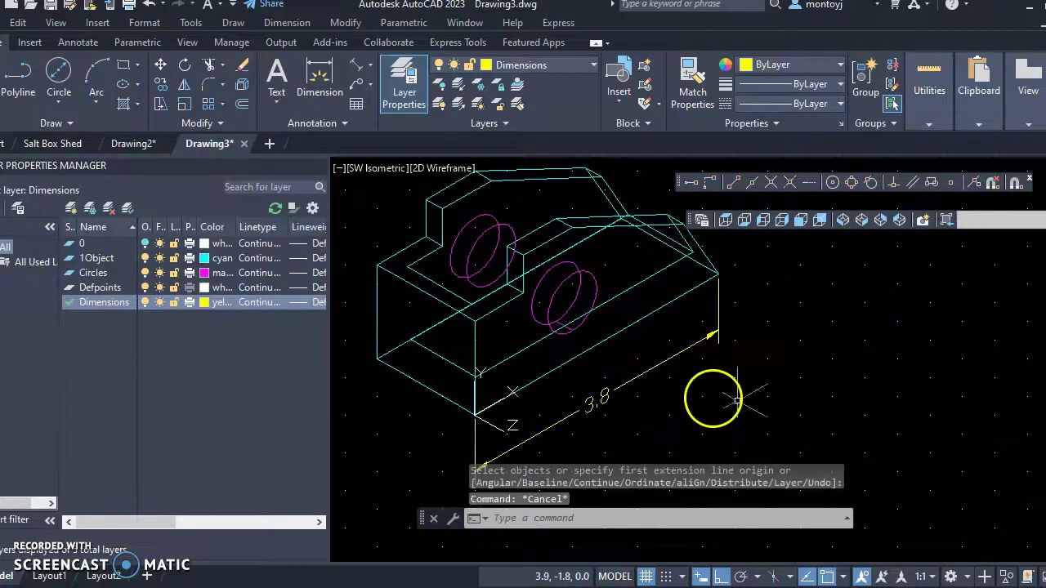
{"action": "type", "text": "e"}
{"action": "key", "text": "Return"}
{"action": "left_click", "coordinate": [739, 390]}
{"action": "left_click", "coordinate": [660, 354]}
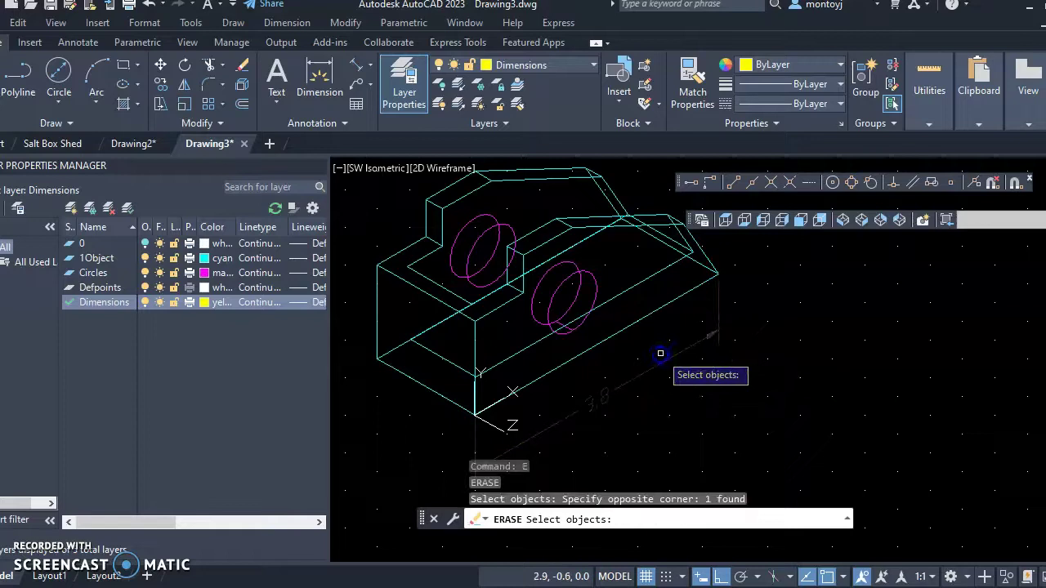
{"action": "key", "text": "Return"}
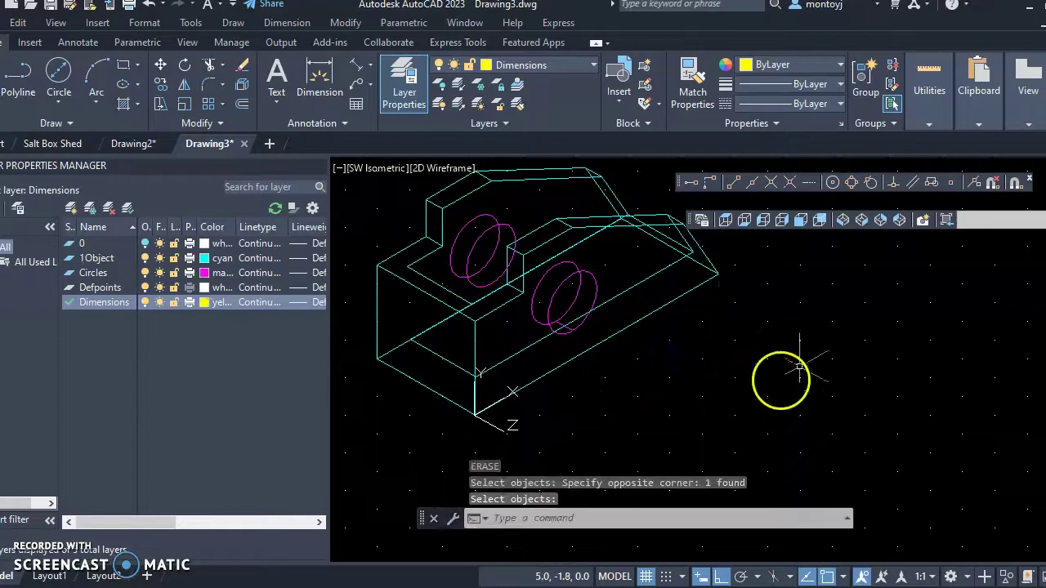
- Switch the model to the SE Isometric view with the whole plate in sight
{"action": "left_click", "coordinate": [863, 220]}
{"action": "middle_click_drag", "start_coordinate": [864, 373], "coordinate": [710, 350]}
{"action": "scroll", "coordinate": [742, 357], "scroll_direction": "down", "scroll_amount": 3}
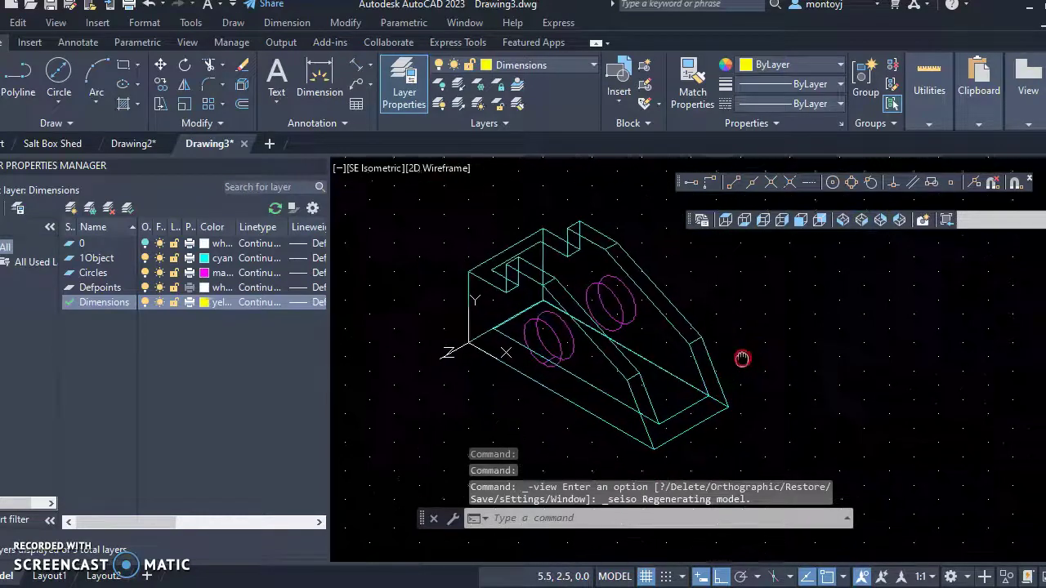